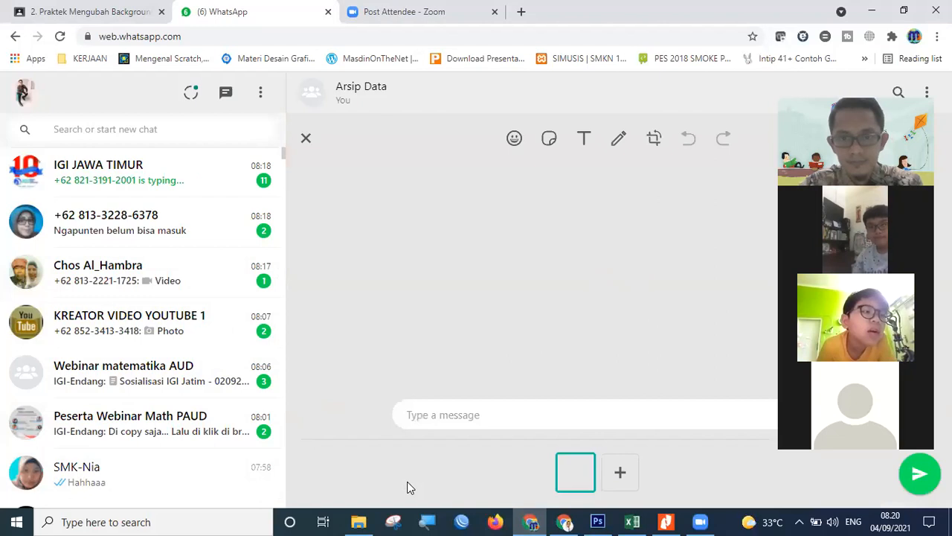
Step: Send the pasted Earth screenshot to the Arsip Data chat and switch to Photoshop
key(Return)
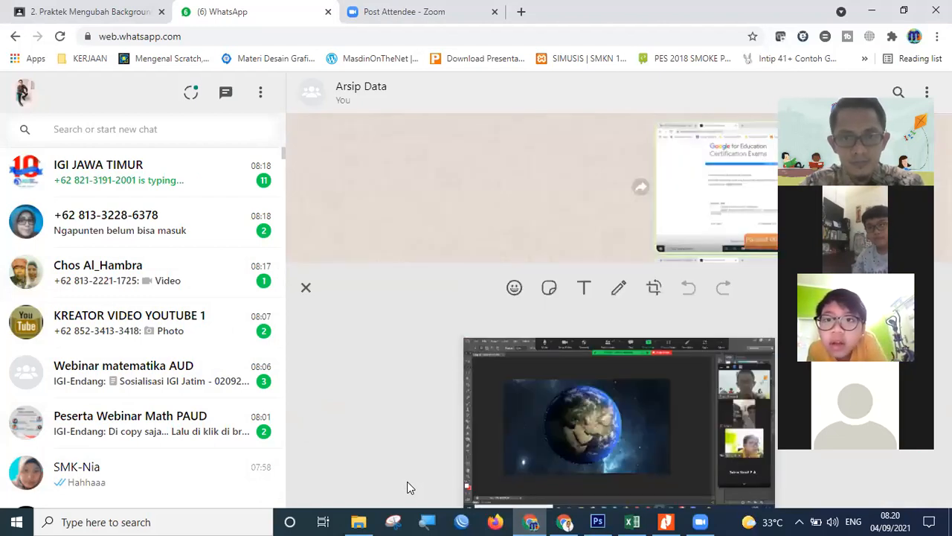
click(597, 521)
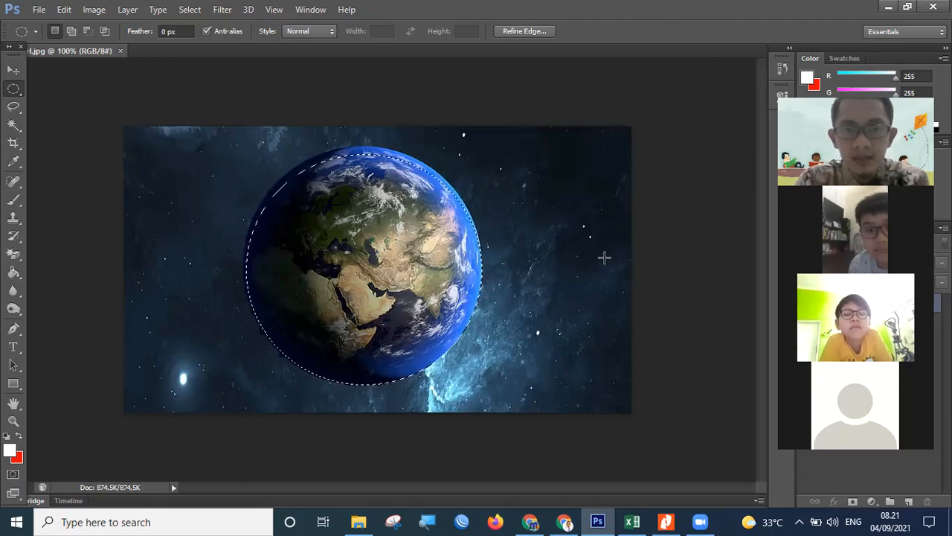
Step: Transform the elliptical selection to fit the Earth's outline, scaling it to about 101.5% width and 104.2% height
right_click(395, 254)
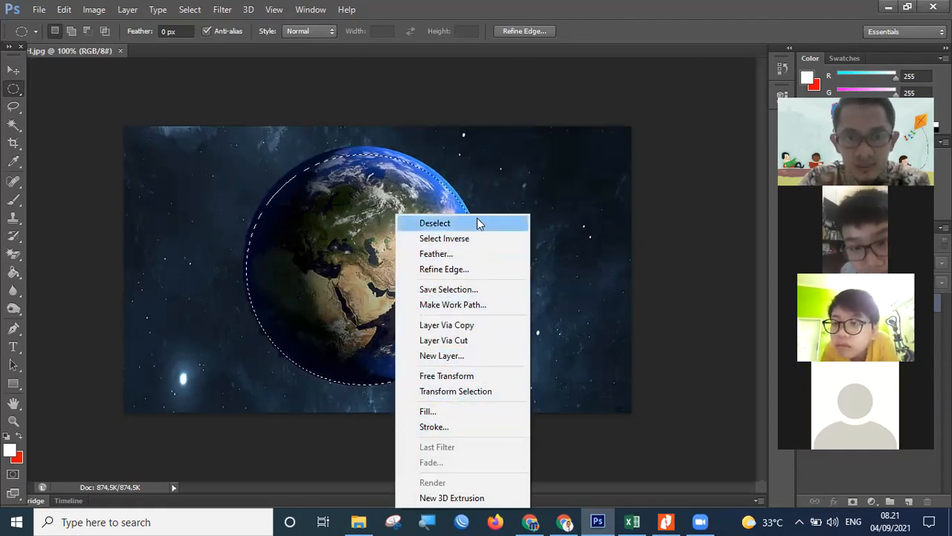
click(497, 394)
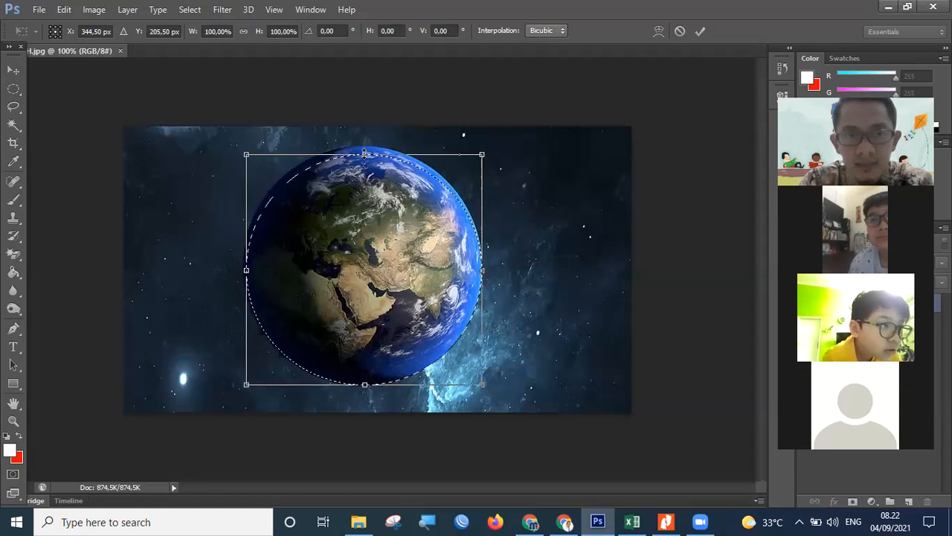
mouse_move(364, 153)
mouse_down()
mouse_move(357, 134)
mouse_move(360, 143)
mouse_up()
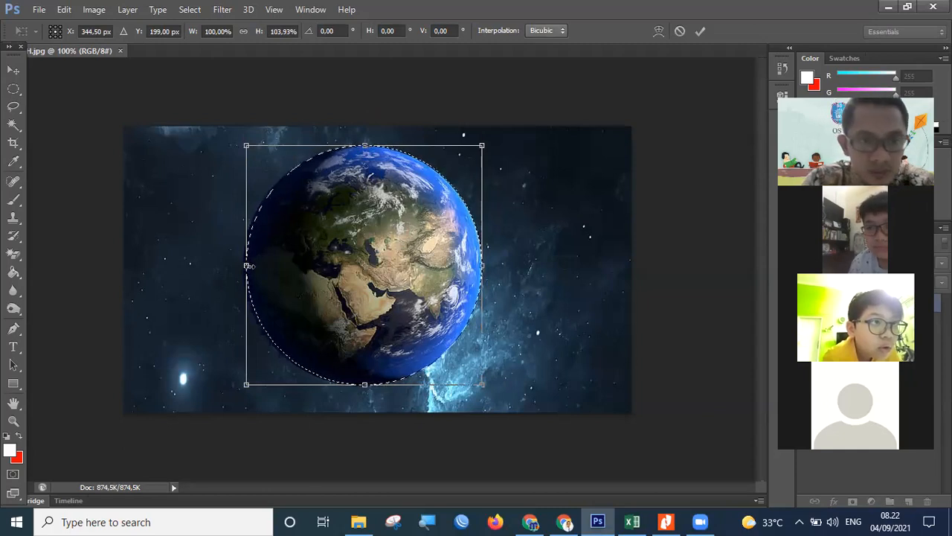
mouse_move(246, 265)
mouse_down()
mouse_move(226, 266)
mouse_move(259, 265)
mouse_move(227, 265)
mouse_move(243, 272)
mouse_up()
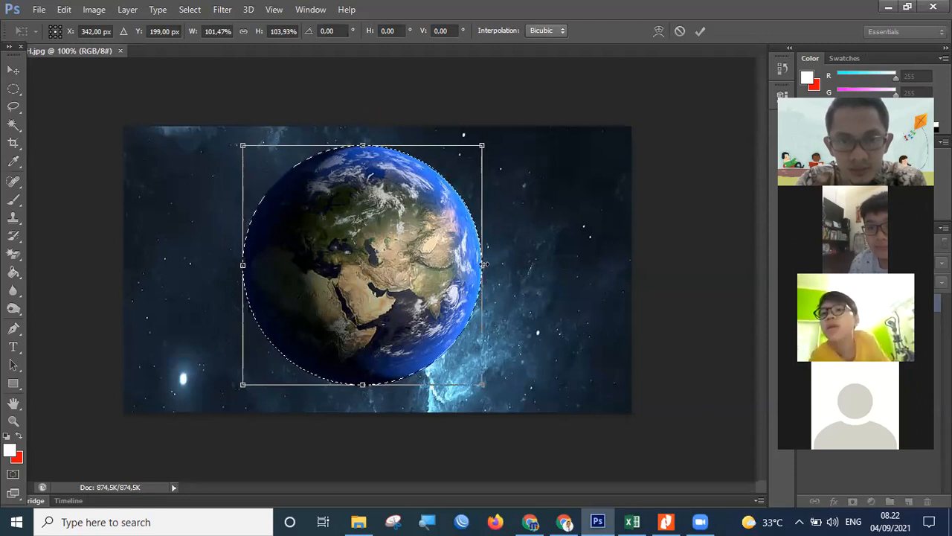
mouse_move(482, 265)
mouse_down()
mouse_move(508, 268)
mouse_move(483, 269)
mouse_up()
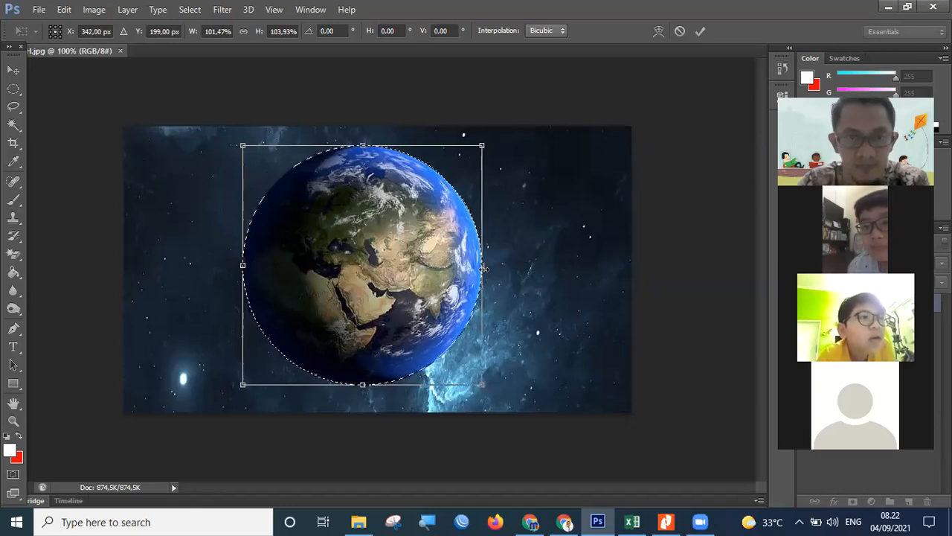
drag(363, 387, 362, 387)
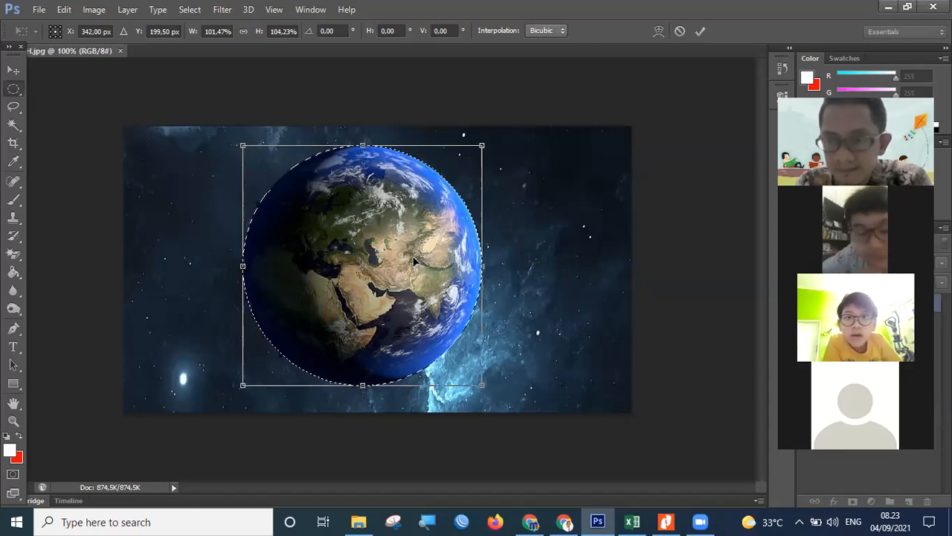
key(Return)
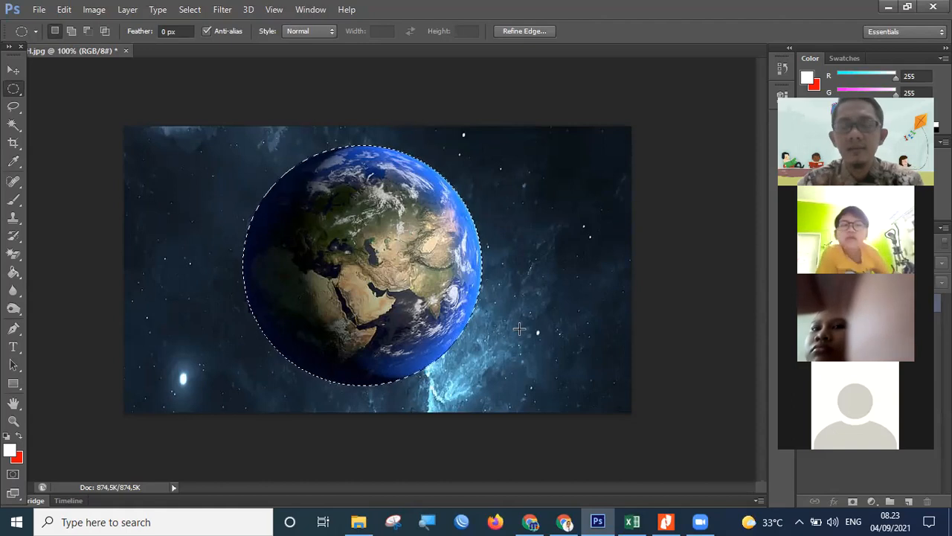
Step: Deselect the Earth and close EARTH.jpg without saving the changes
click(546, 412)
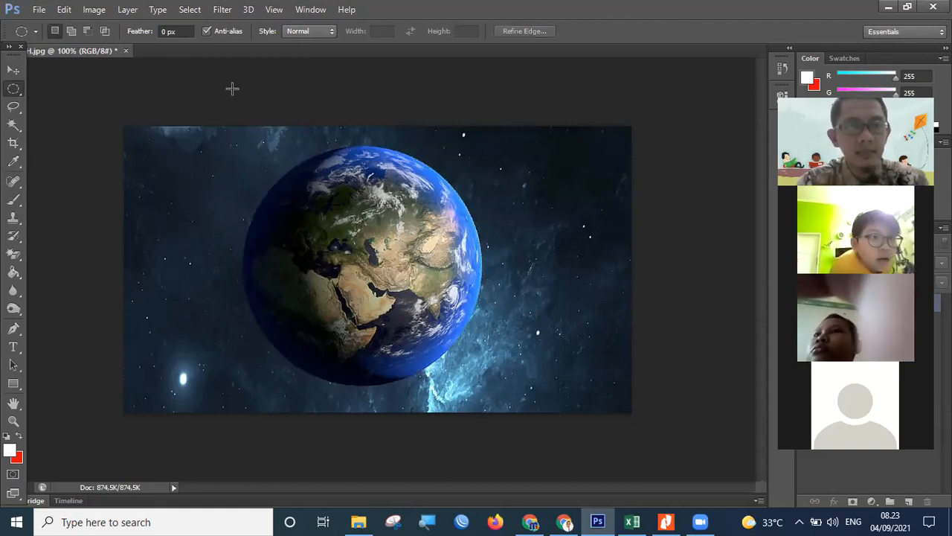
click(126, 50)
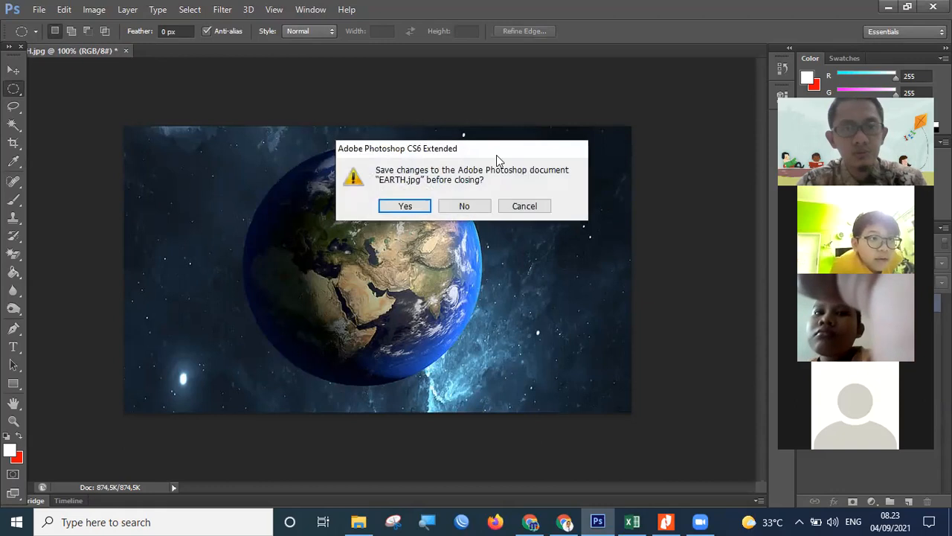
click(457, 208)
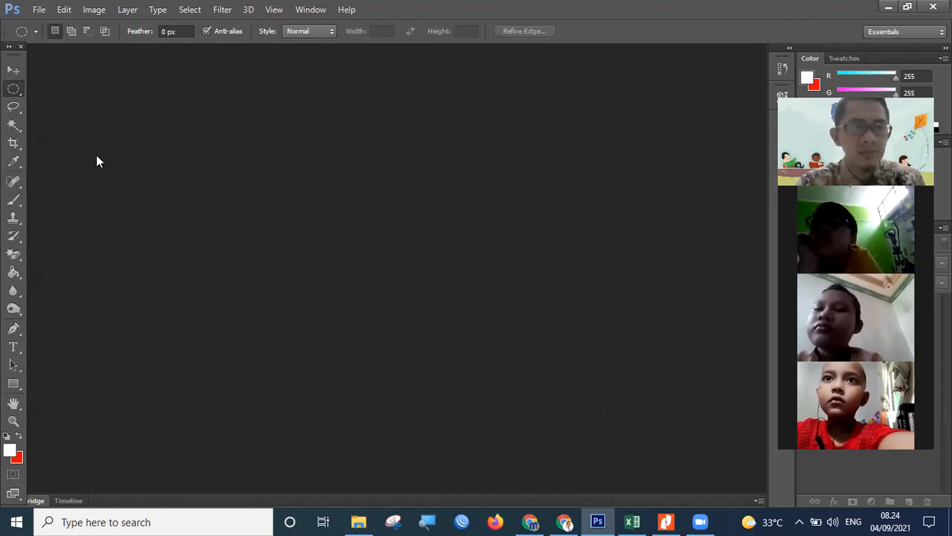
Step: Open EARTH.jpg from the ASET folder
click(38, 11)
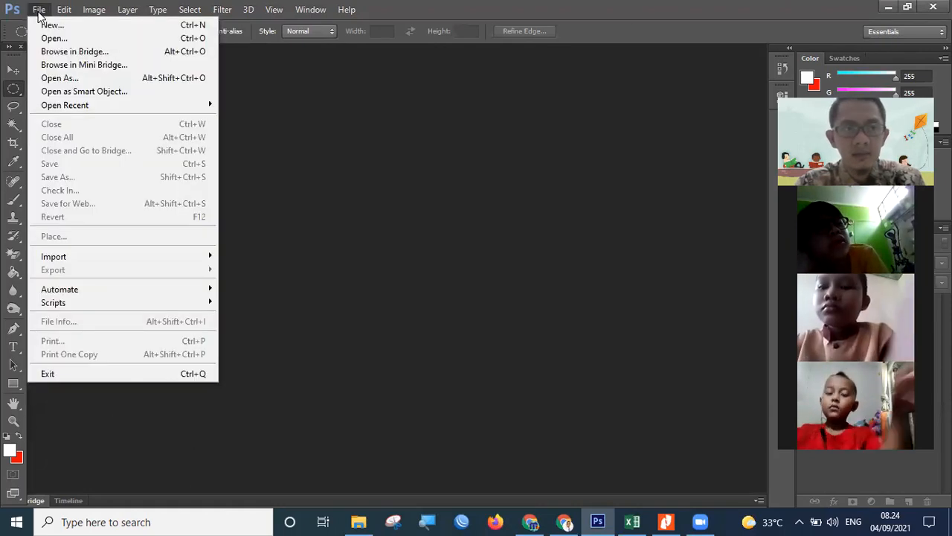
click(66, 39)
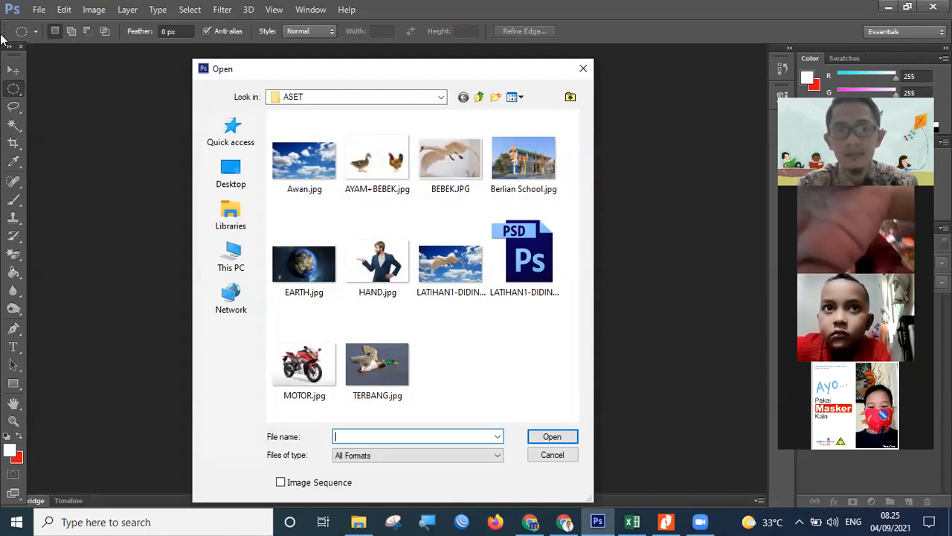
click(314, 269)
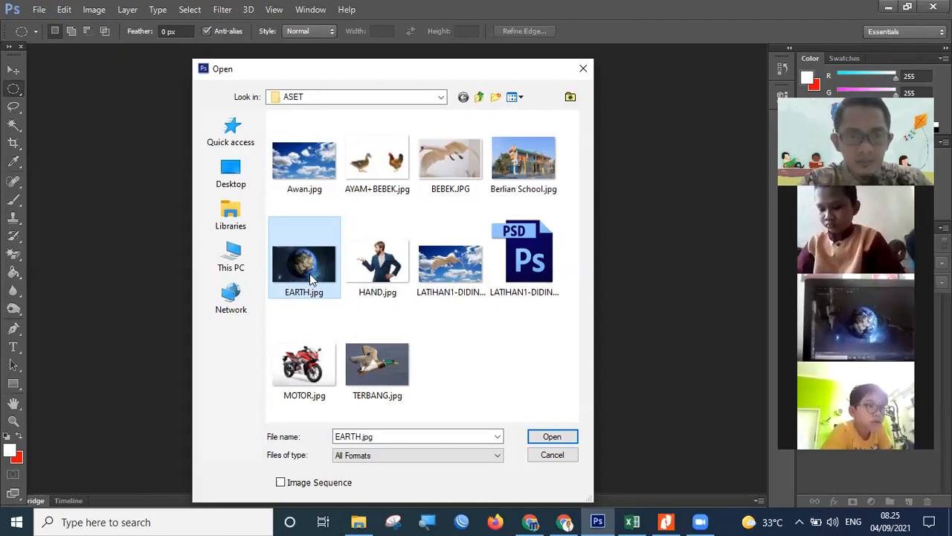
click(555, 436)
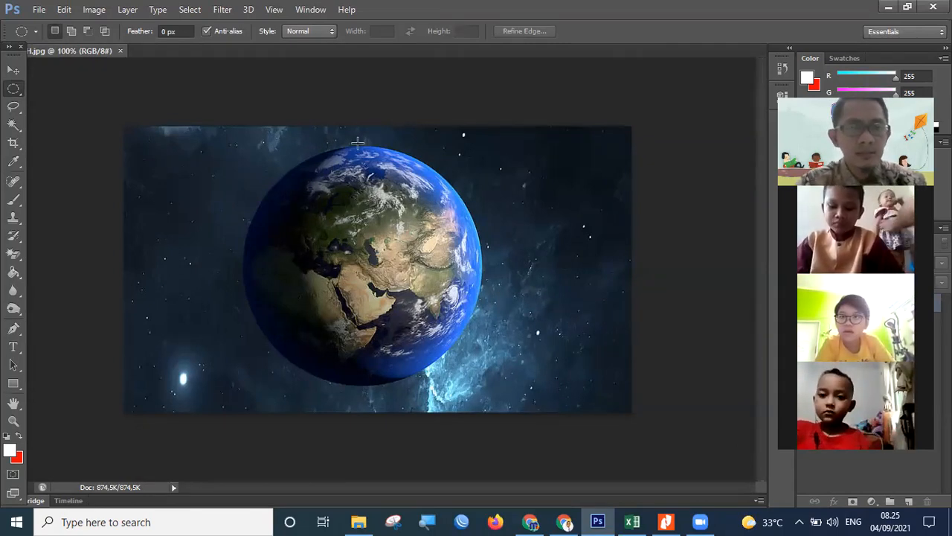
Step: Draw an elliptical marquee selection about 12.1 by 11.8 cm around the Earth
right_click(21, 98)
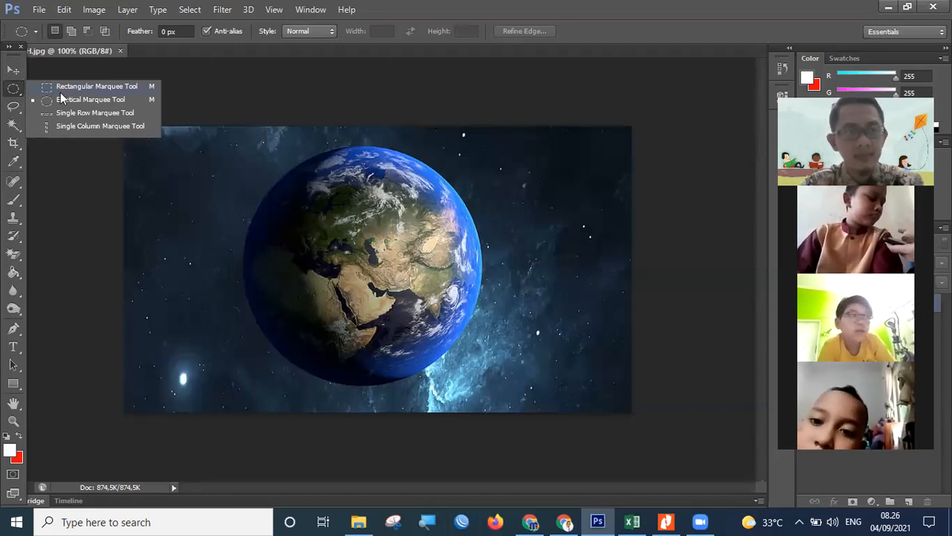
click(85, 87)
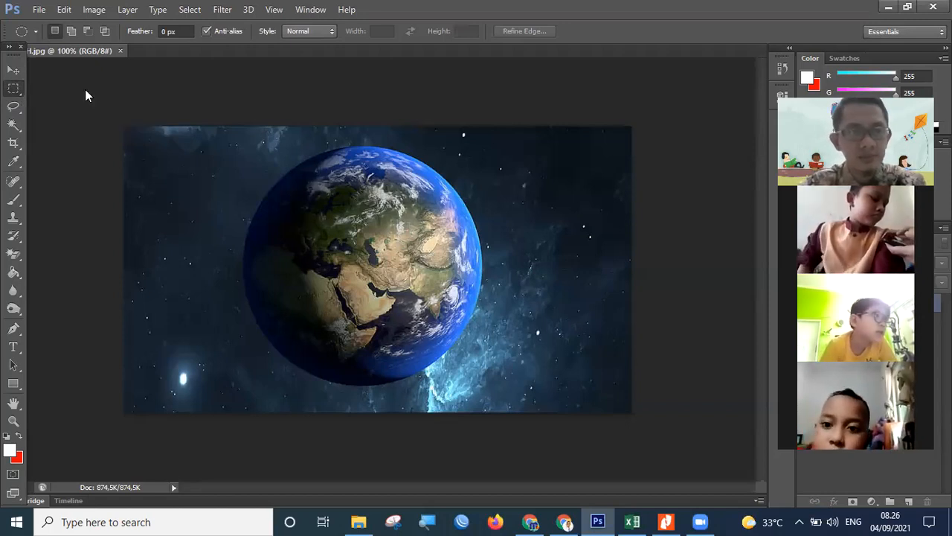
click(20, 95)
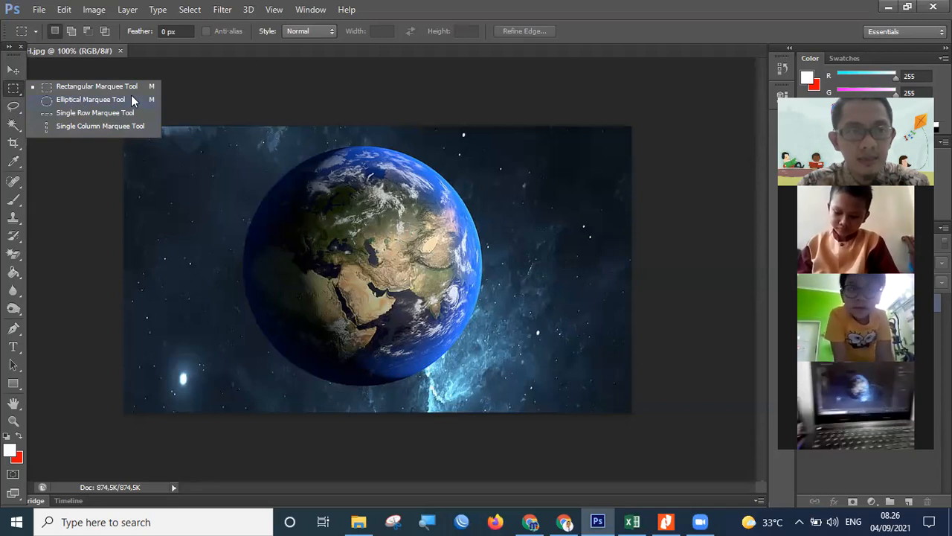
click(109, 101)
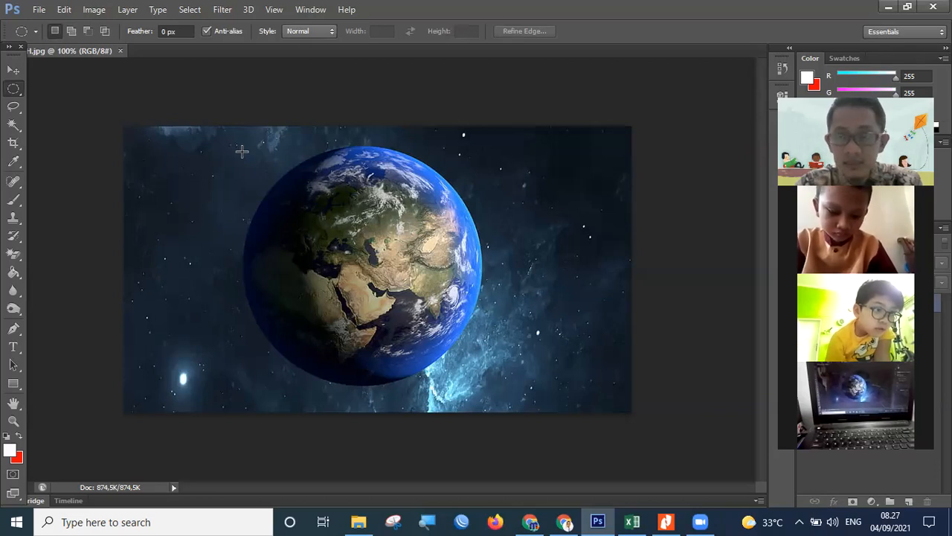
drag(242, 151, 481, 383)
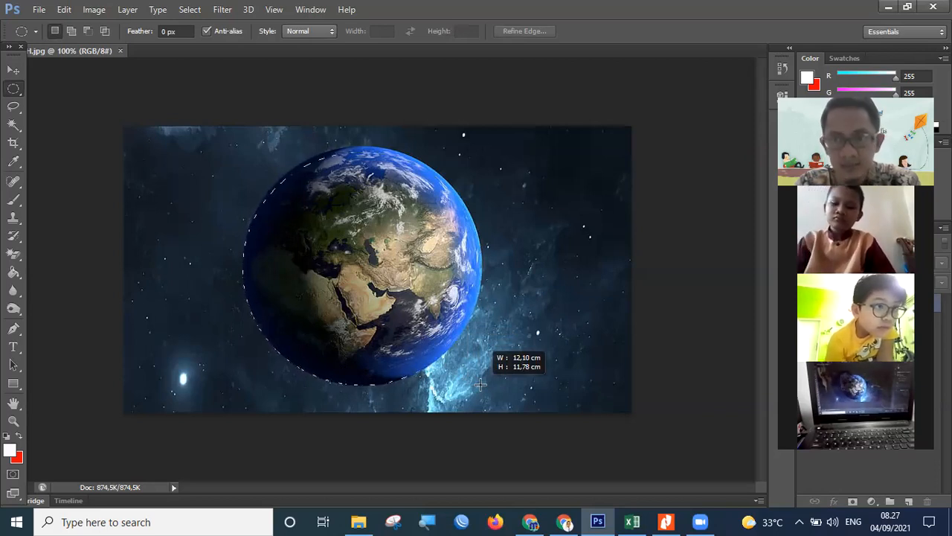
drag(480, 383, 480, 384)
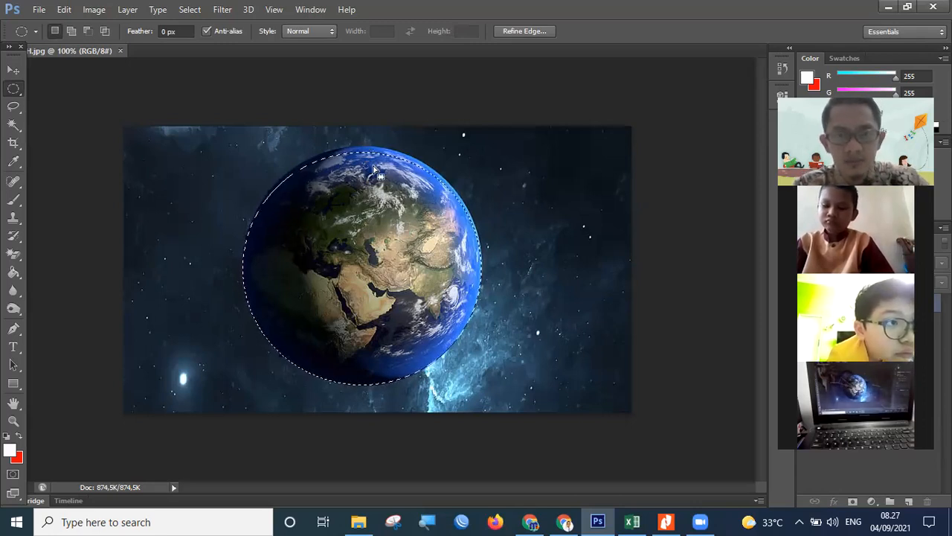
Step: Transform the selection to match the Earth's outline, raising its upper edge to about 103.3% height and keeping the width at 100%
right_click(364, 264)
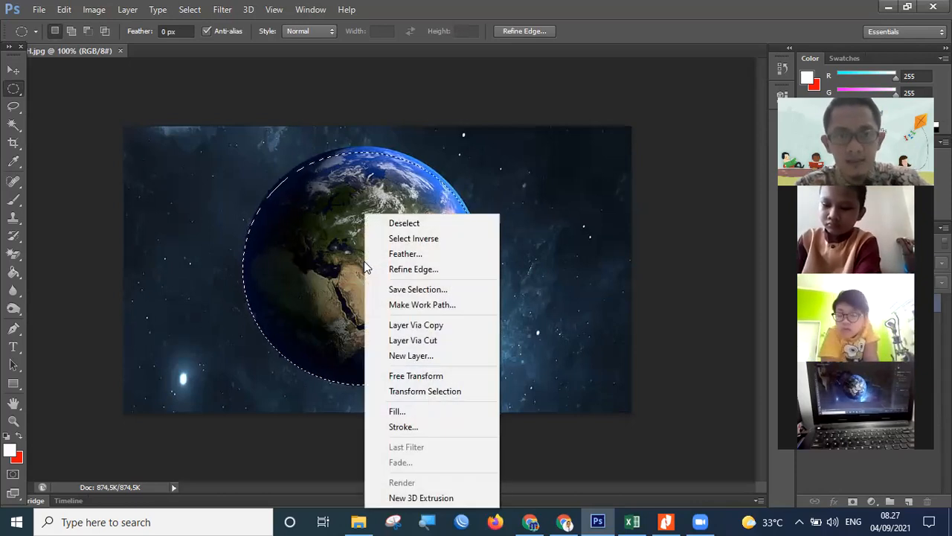
click(428, 393)
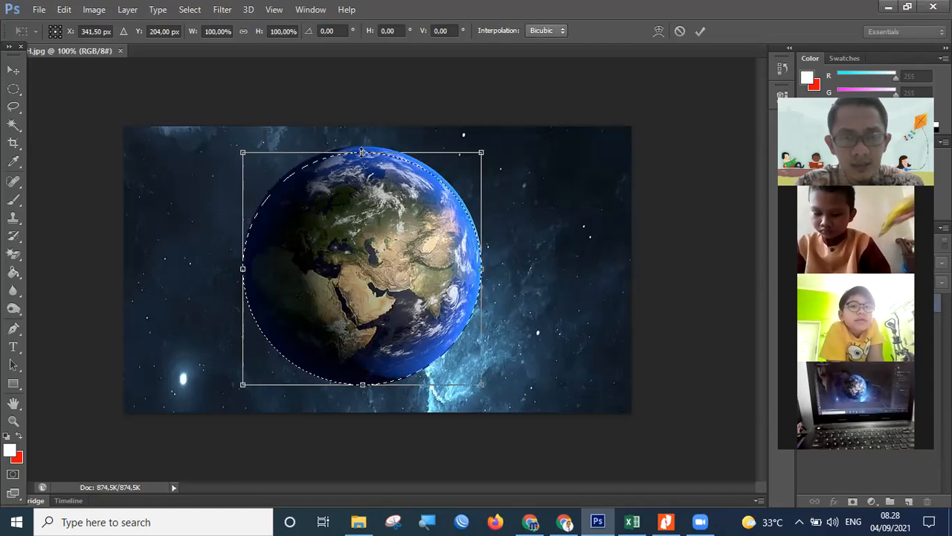
mouse_move(362, 151)
mouse_down()
mouse_move(362, 132)
mouse_move(361, 152)
mouse_move(362, 133)
mouse_move(361, 145)
mouse_up()
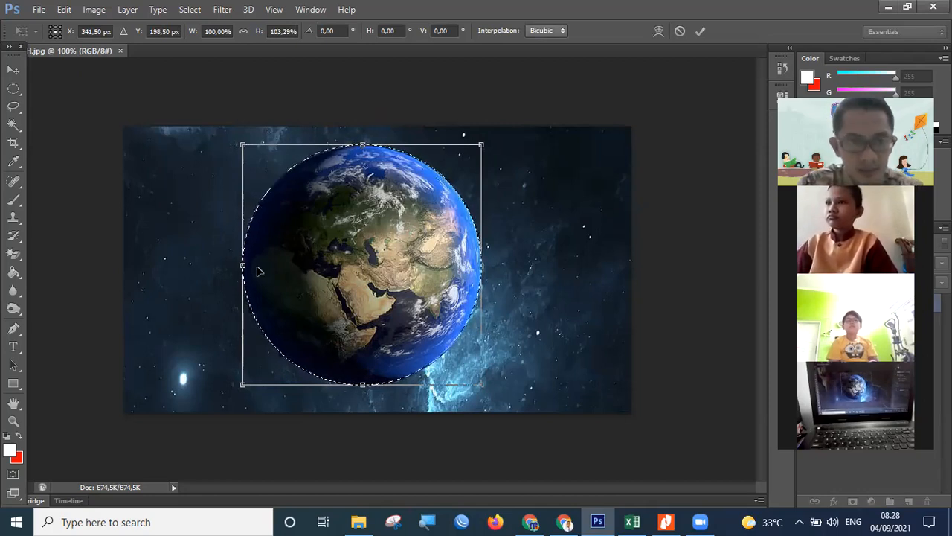
drag(243, 264, 267, 261)
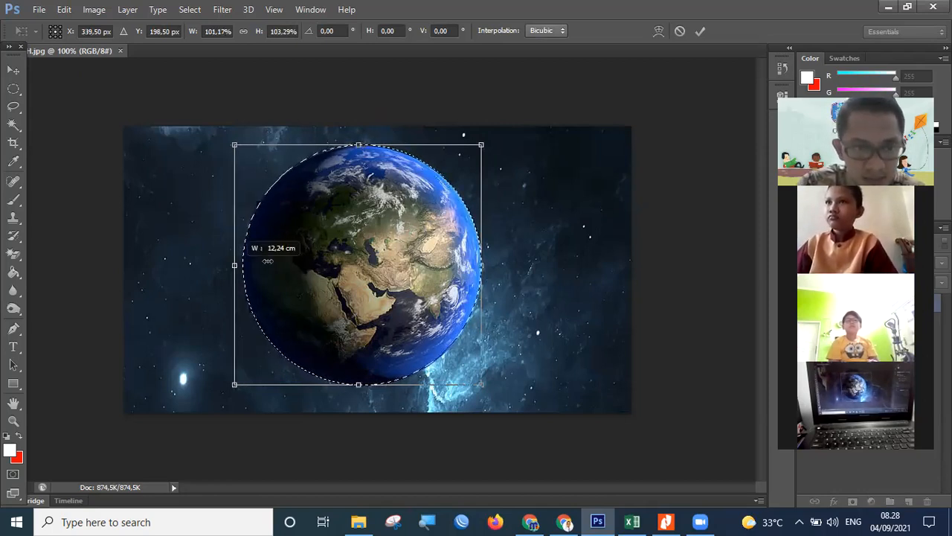
drag(193, 271, 243, 266)
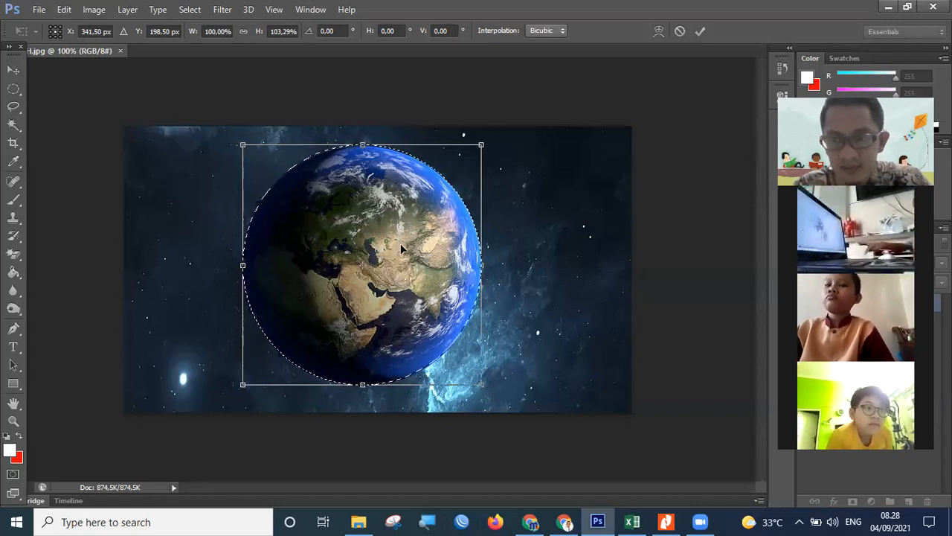
key(Return)
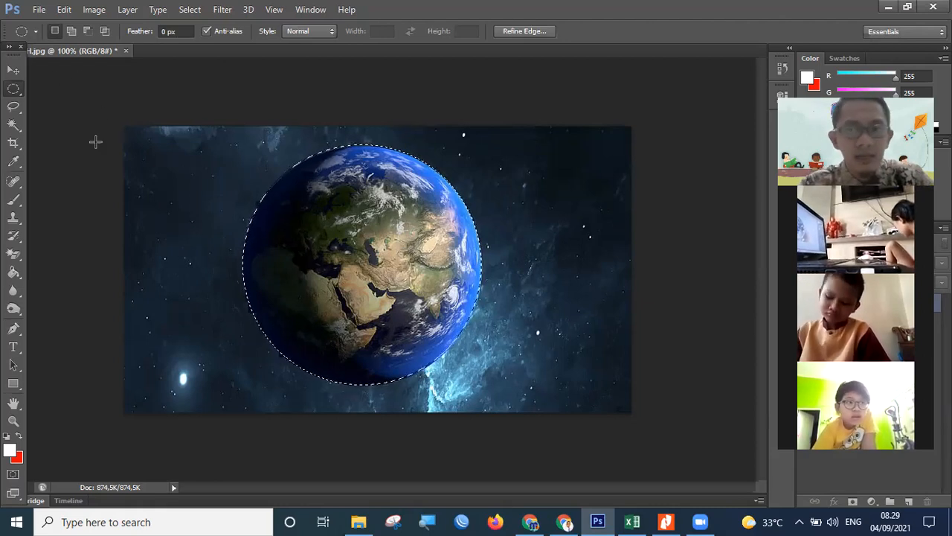
Step: Open HAND.jpg from the ASET folder as a second document
click(39, 14)
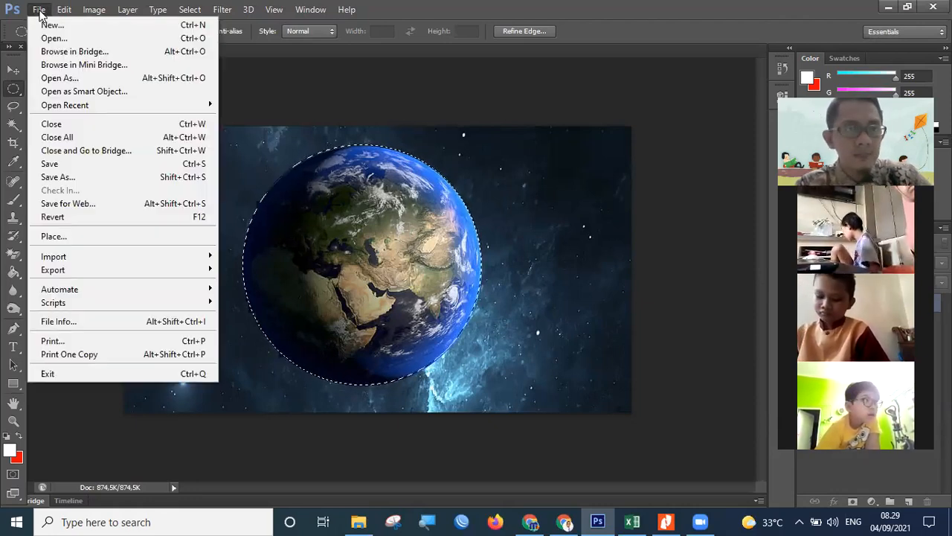
click(60, 38)
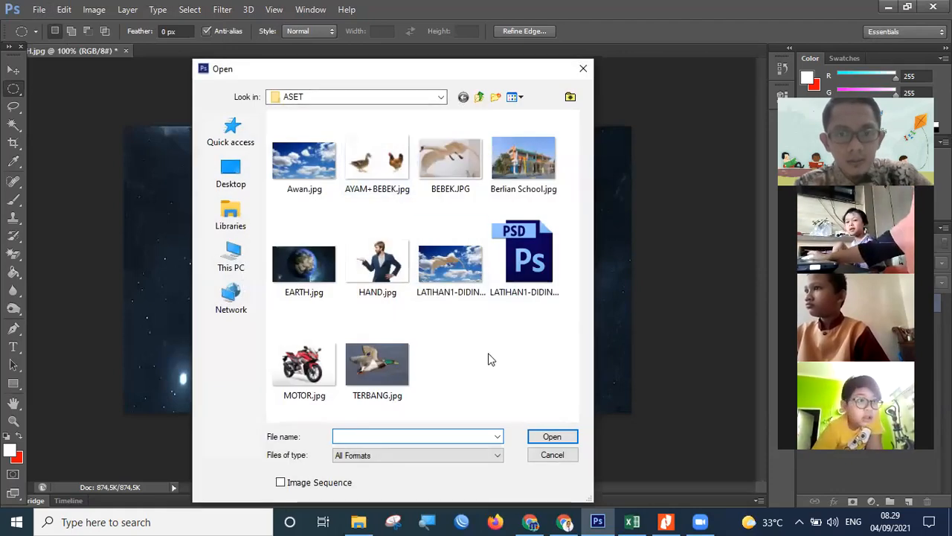
click(389, 271)
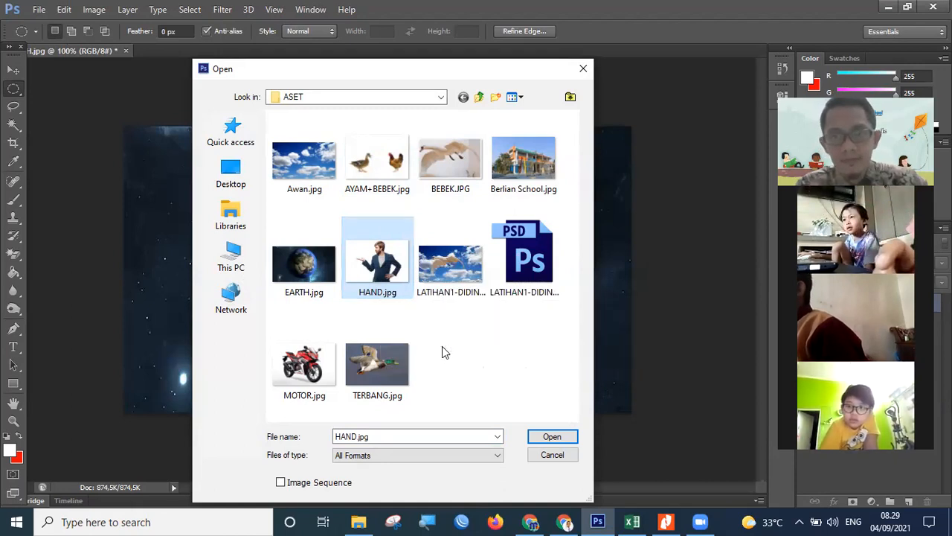
click(553, 438)
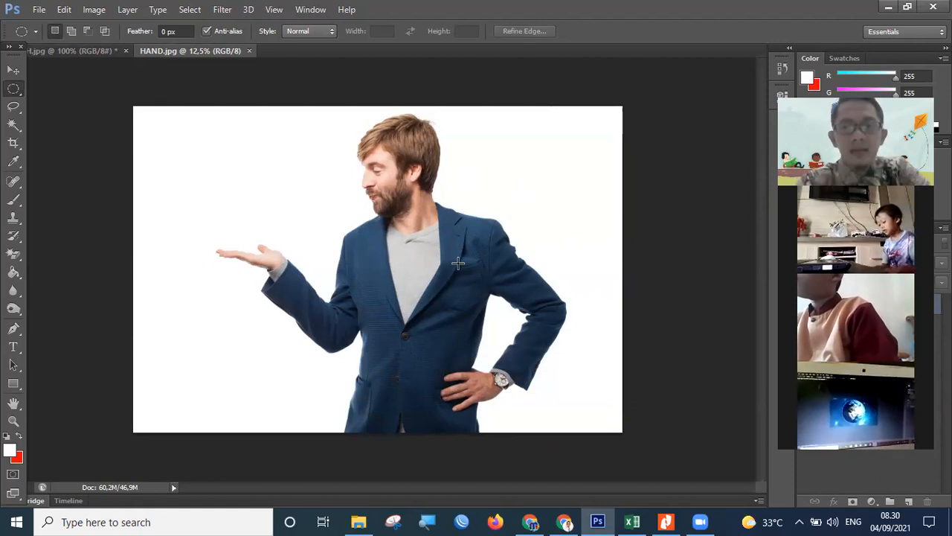
Step: View the EARTH.jpg and HAND.jpg documents in turn, ending on EARTH.jpg
click(71, 49)
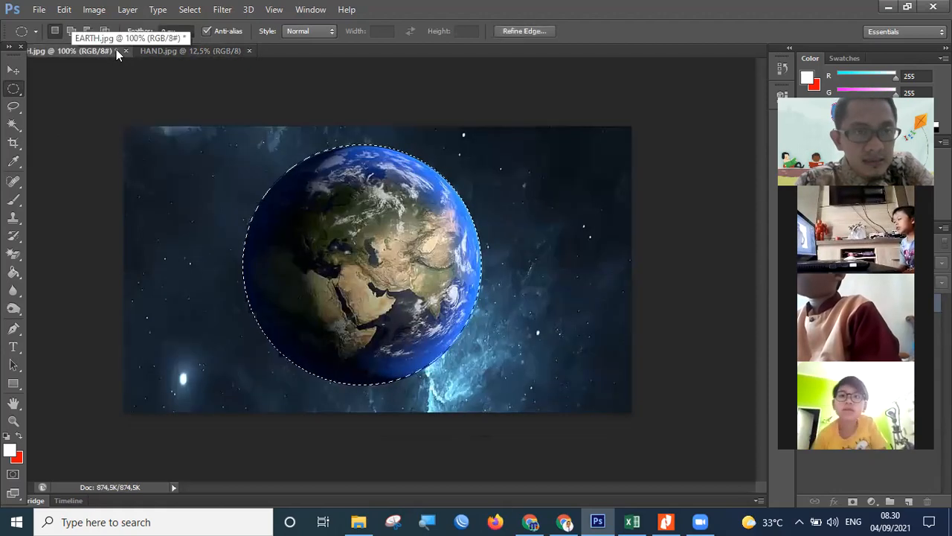
click(164, 53)
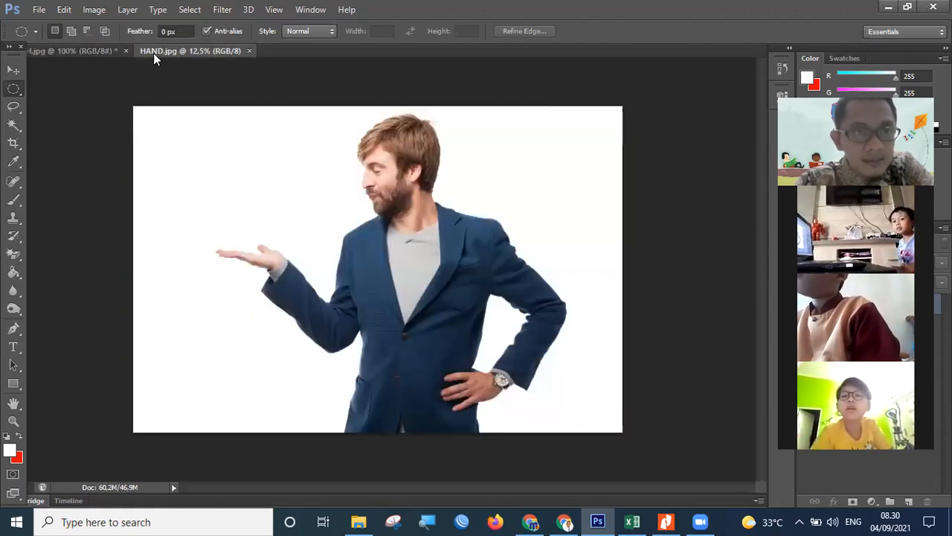
click(93, 51)
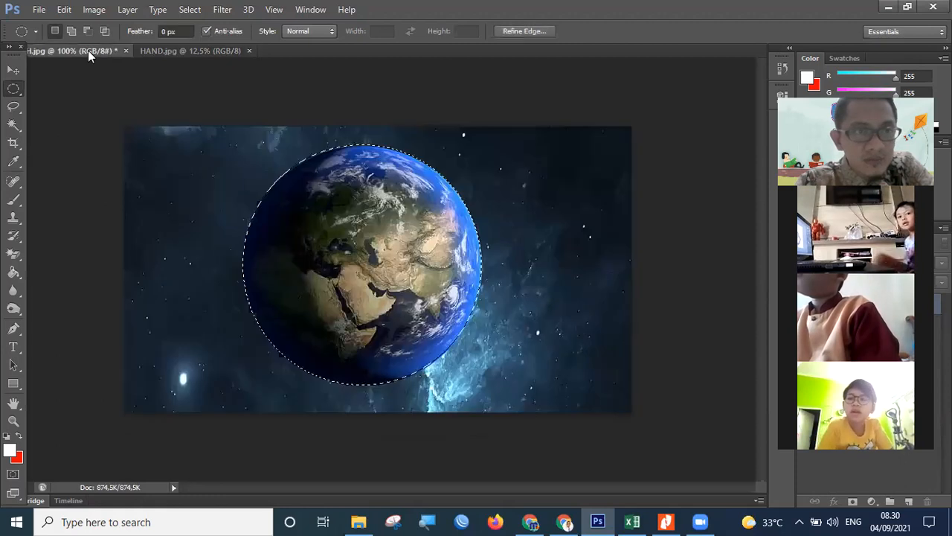
Step: Float the EARTH.jpg and HAND.jpg documents in separate windows
click(177, 51)
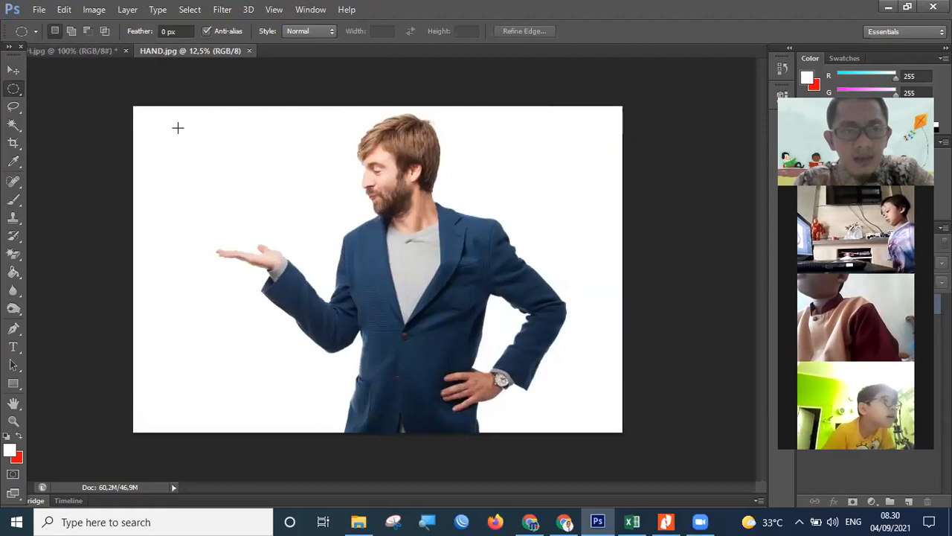
click(70, 52)
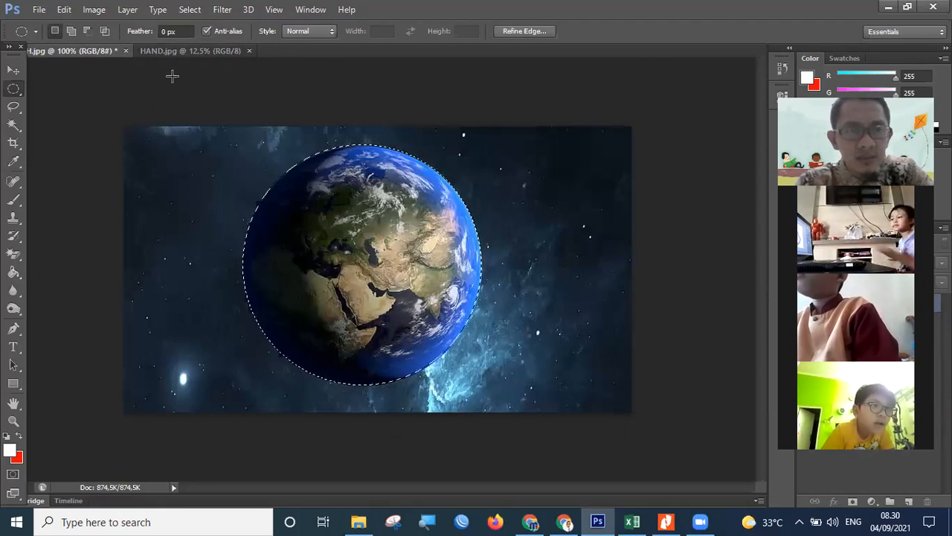
click(190, 50)
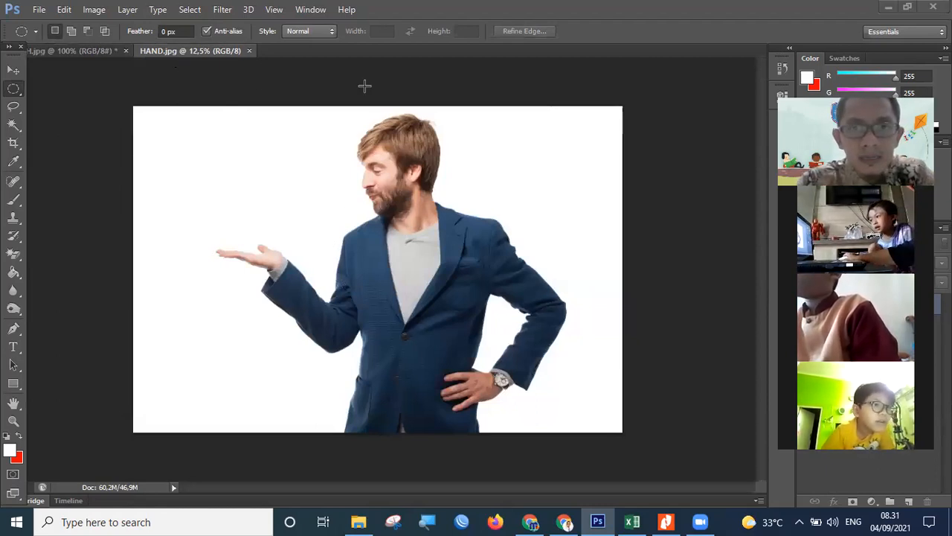
click(304, 11)
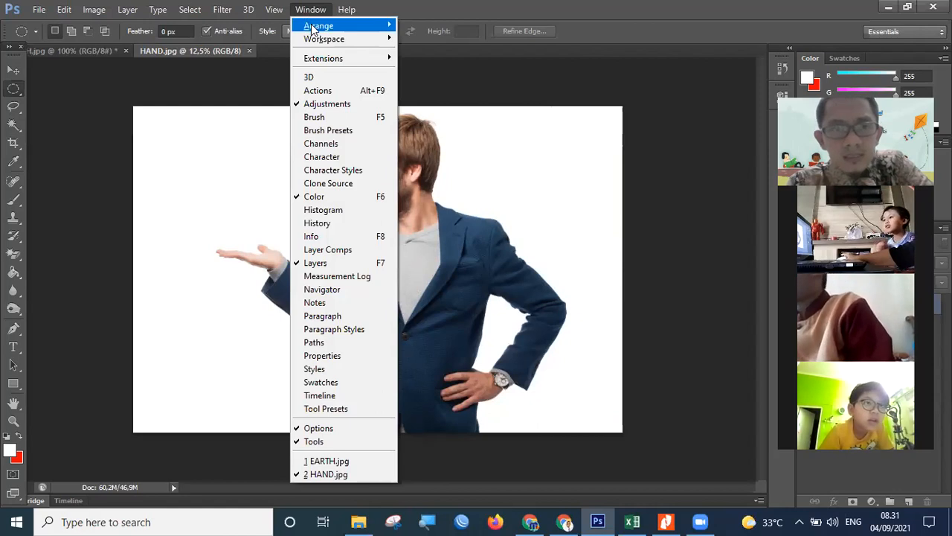
mouse_move(318, 28)
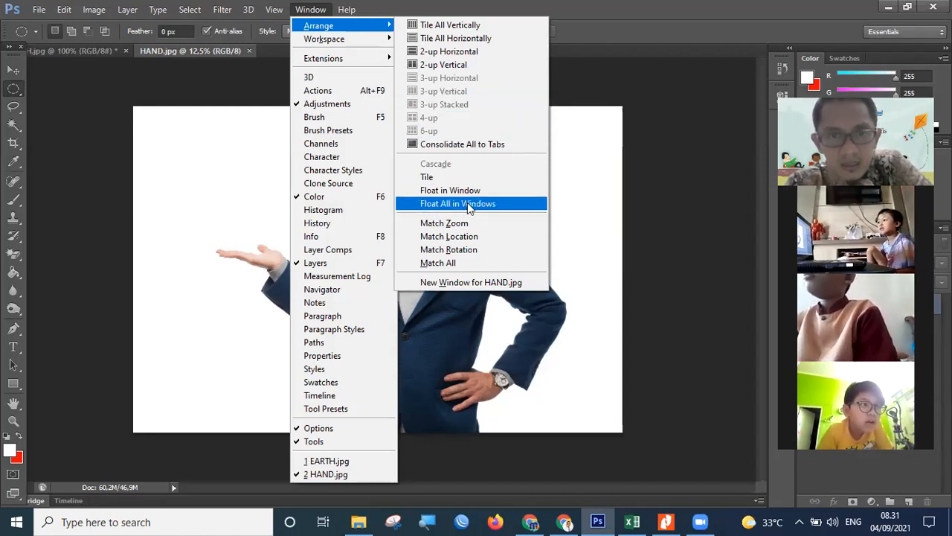
click(519, 209)
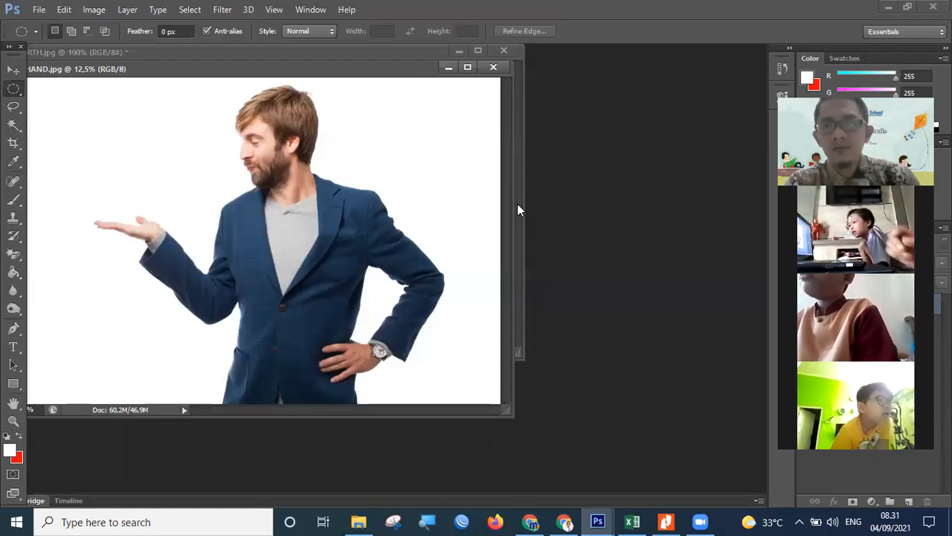
click(312, 9)
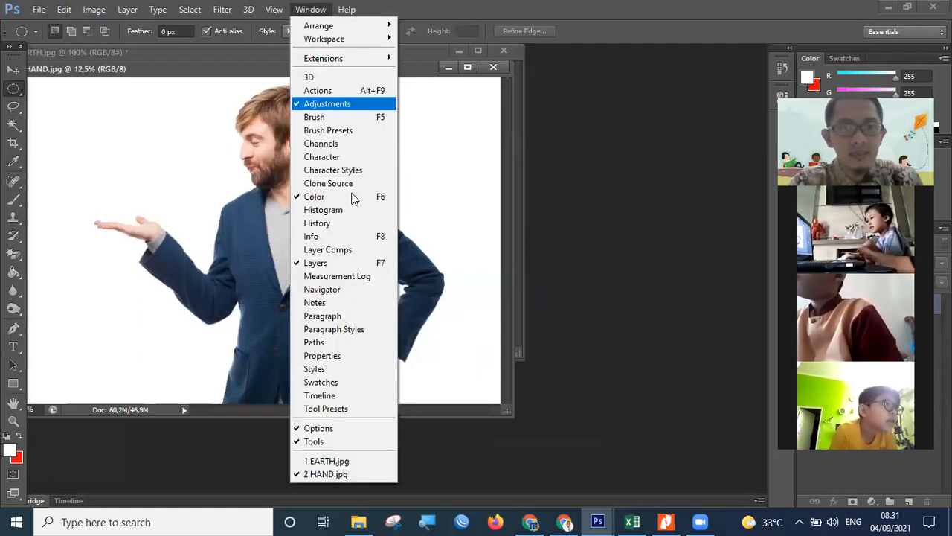
mouse_move(376, 26)
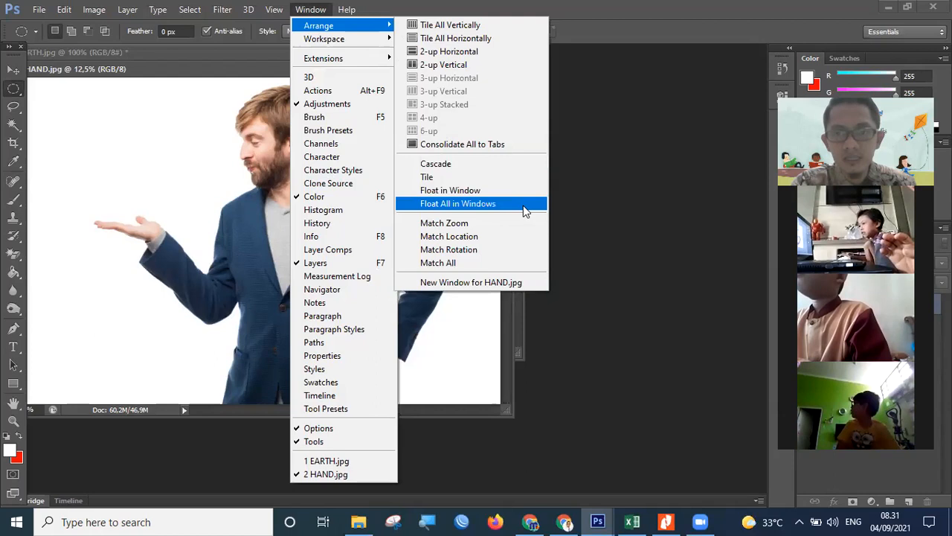
click(632, 301)
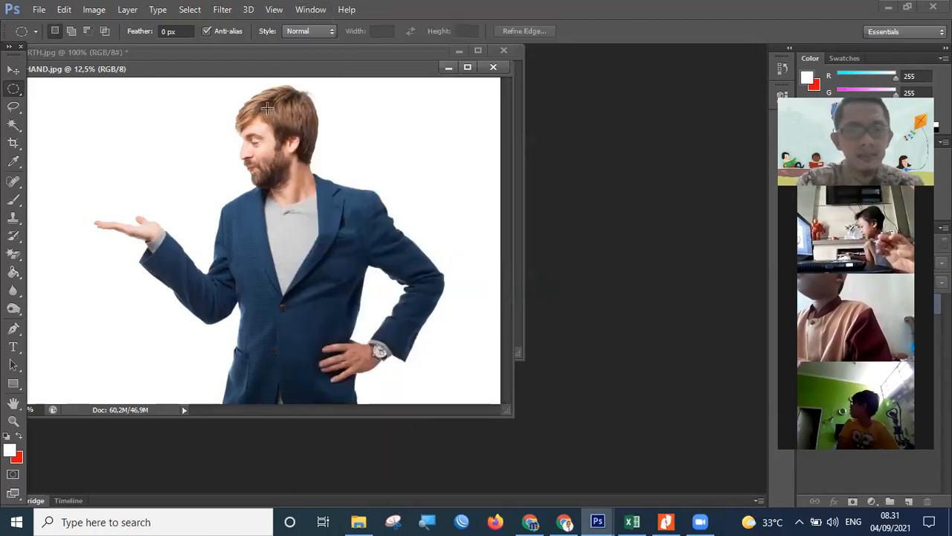
Step: Arrange the floating windows so EARTH.jpg is in front and HAND.jpg remains partly exposed beside and below it
drag(203, 67, 366, 117)
drag(250, 49, 278, 69)
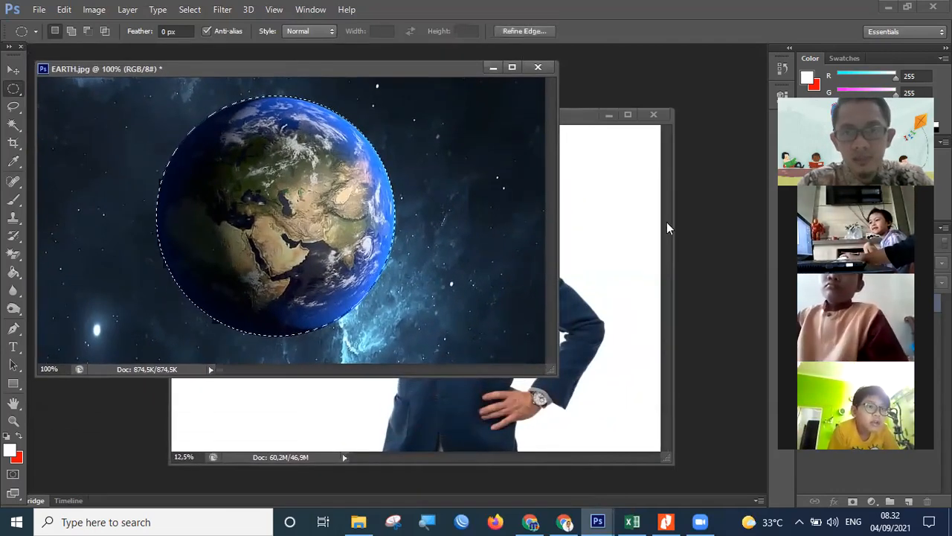
click(570, 118)
drag(484, 119, 569, 126)
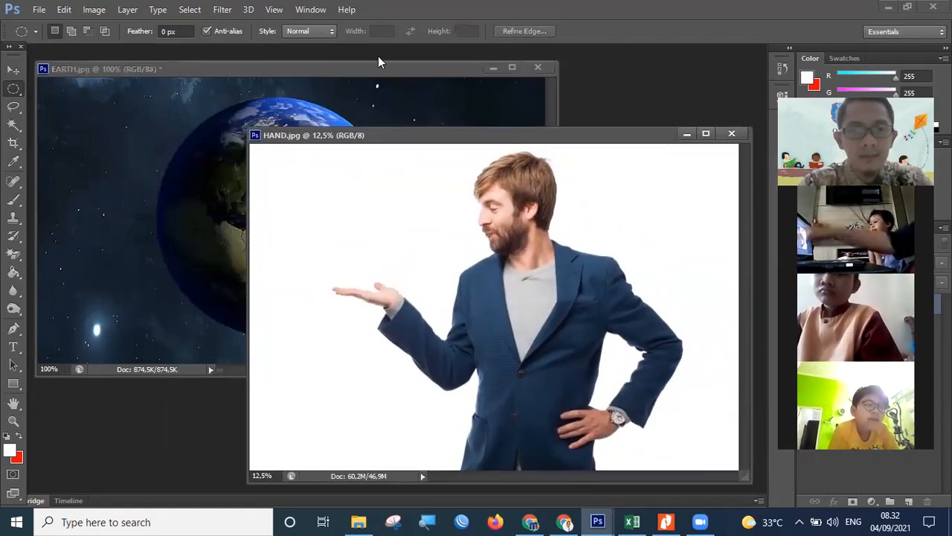
click(384, 75)
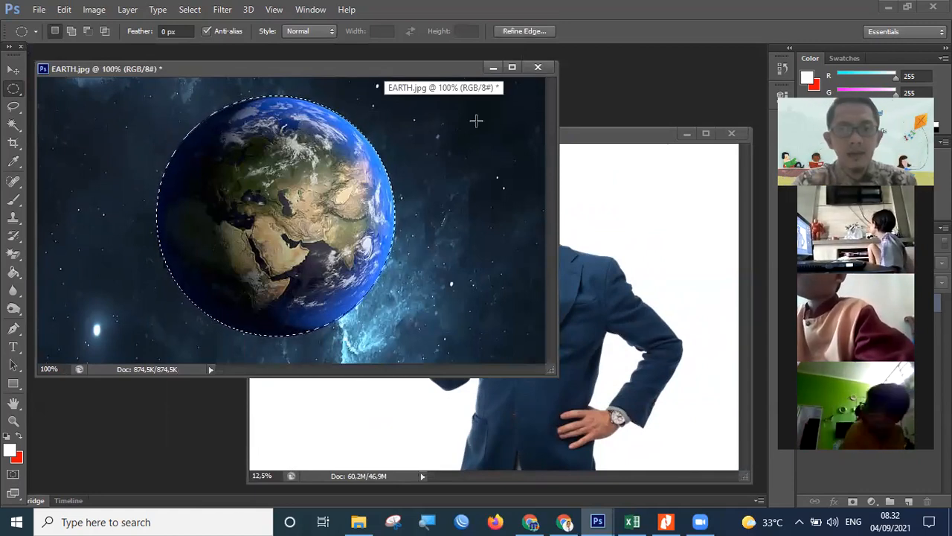
click(396, 13)
click(321, 67)
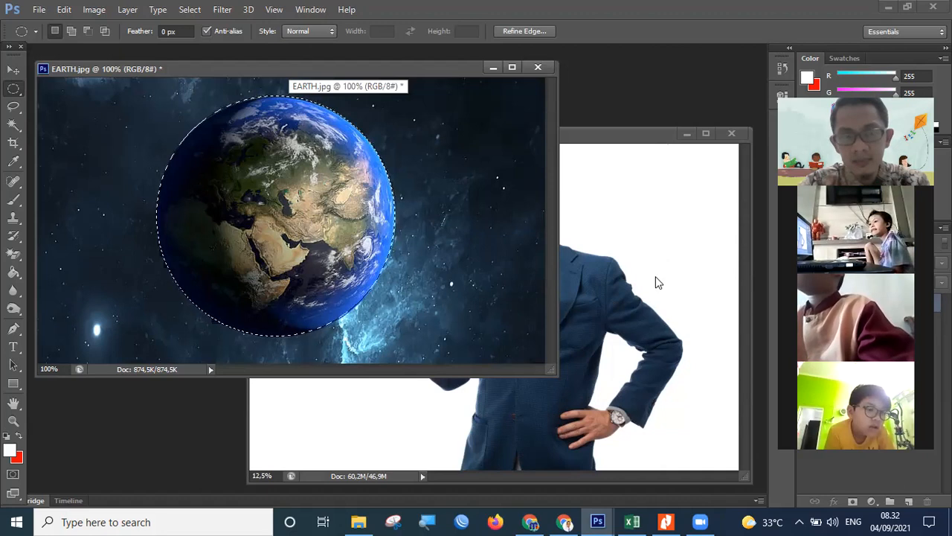
Step: Copy the selected Earth from EARTH.jpg into HAND.jpg with the Move tool, dropping it above the man's shoulder beside his head
click(14, 73)
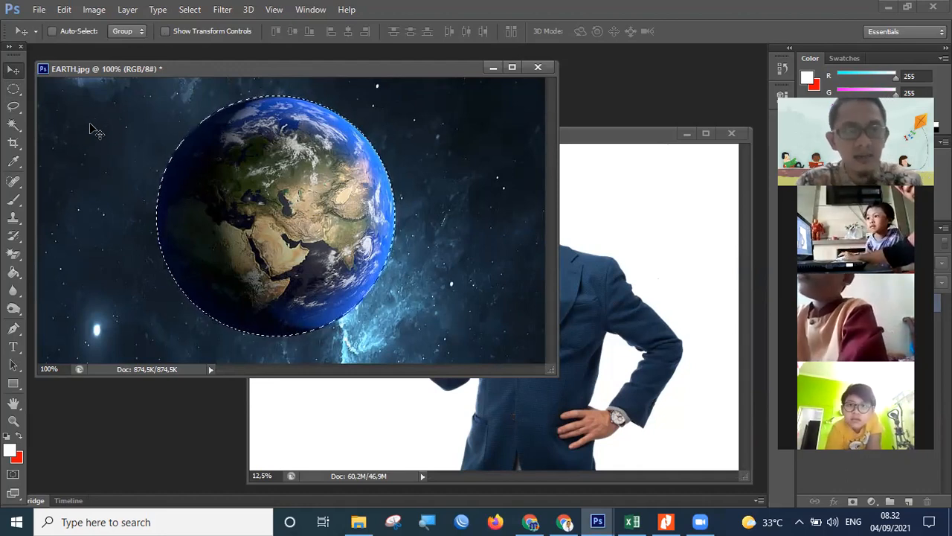
click(271, 196)
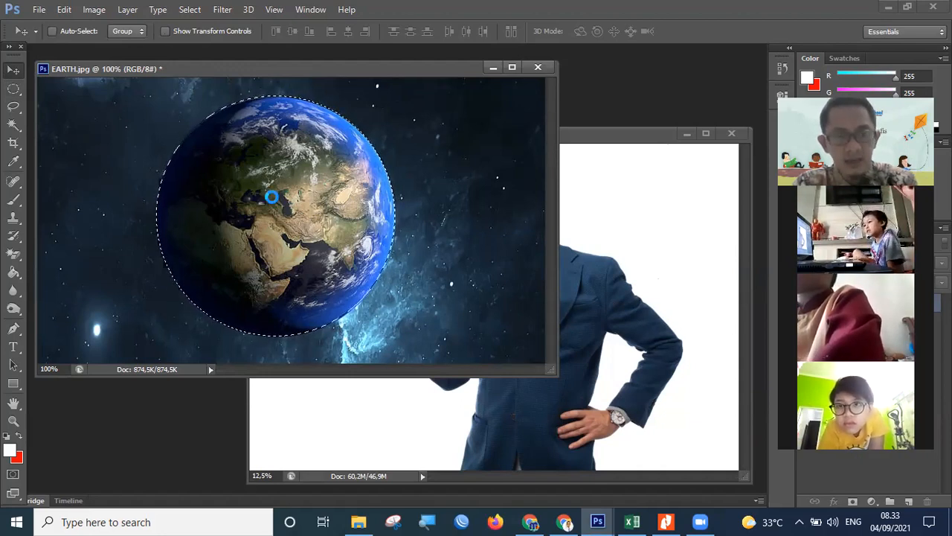
drag(271, 196, 624, 244)
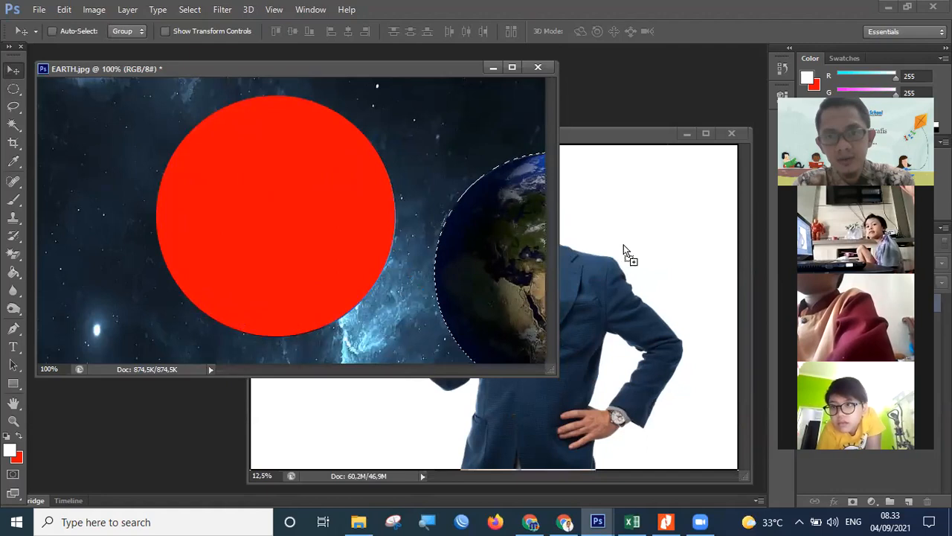
drag(618, 277, 616, 246)
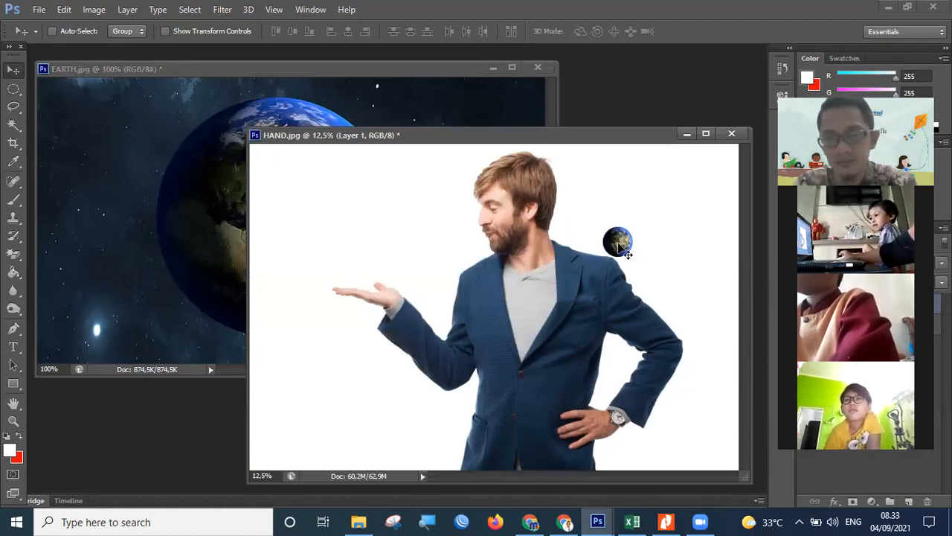
Step: Move the small Earth from beside the man's head to just above his open palm in HAND.jpg
drag(620, 248, 625, 237)
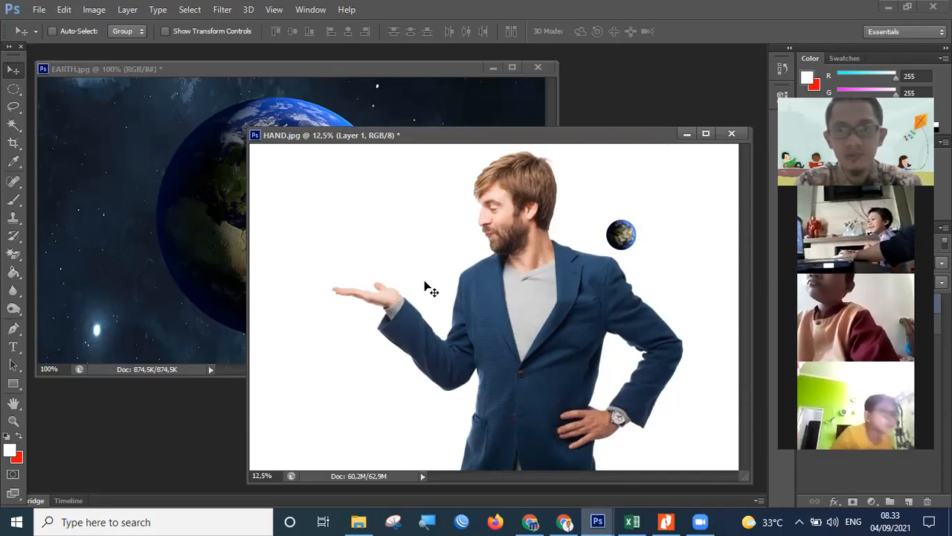
drag(621, 236, 358, 269)
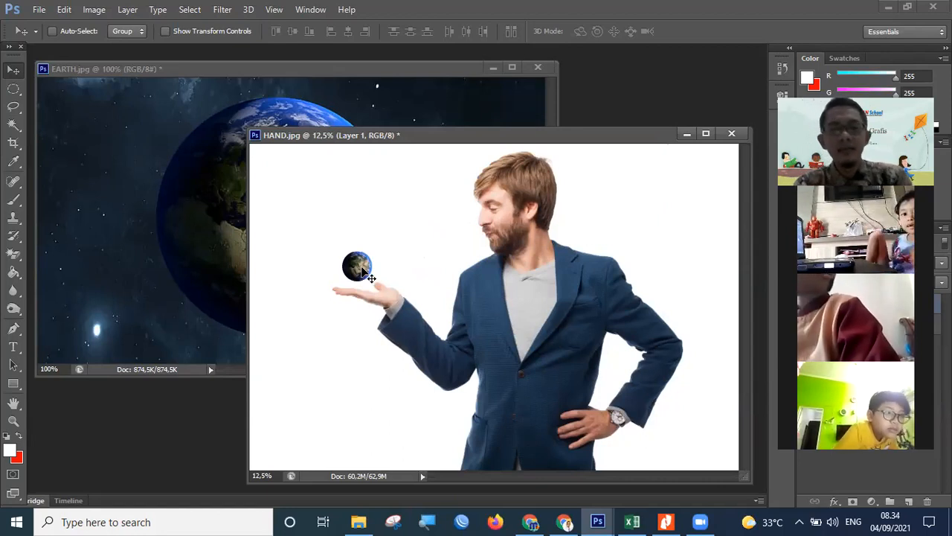
drag(360, 267, 362, 269)
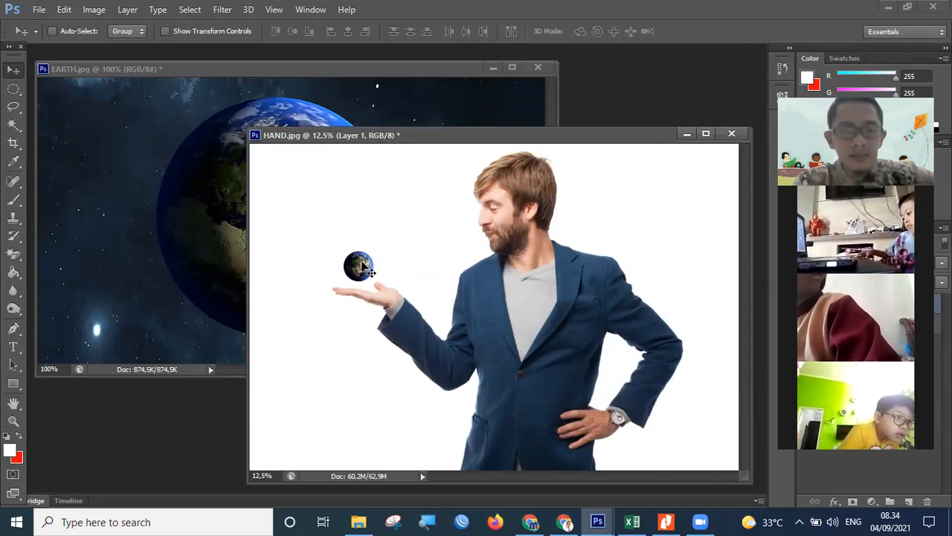
drag(363, 268, 361, 260)
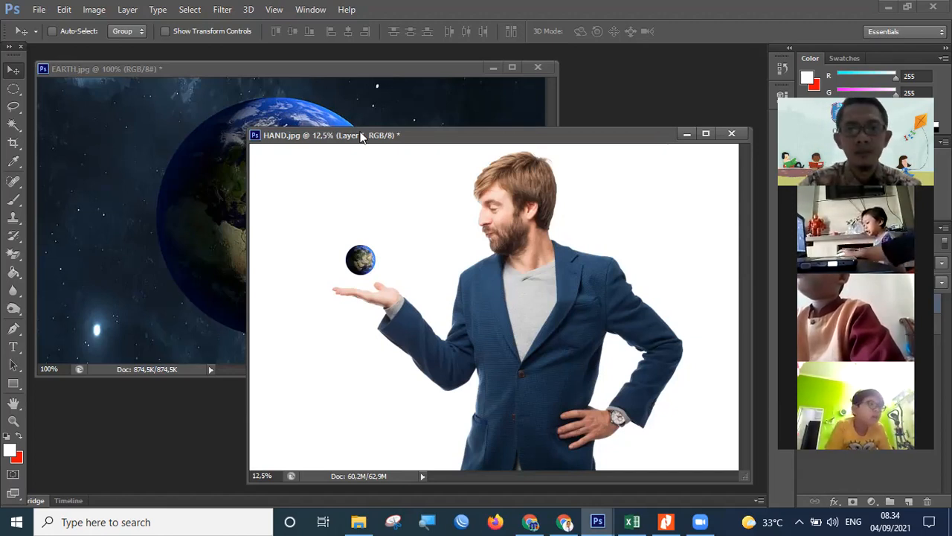
click(360, 137)
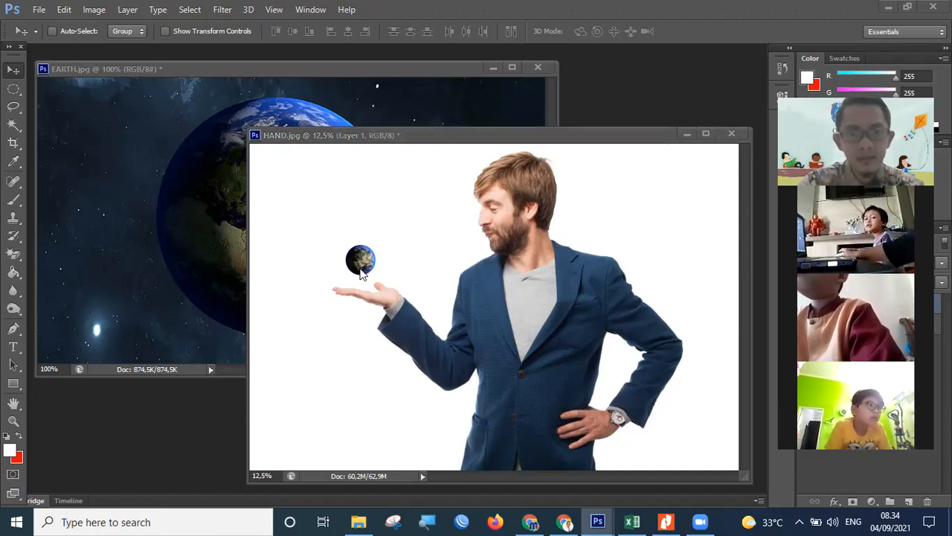
click(365, 261)
right_click(364, 264)
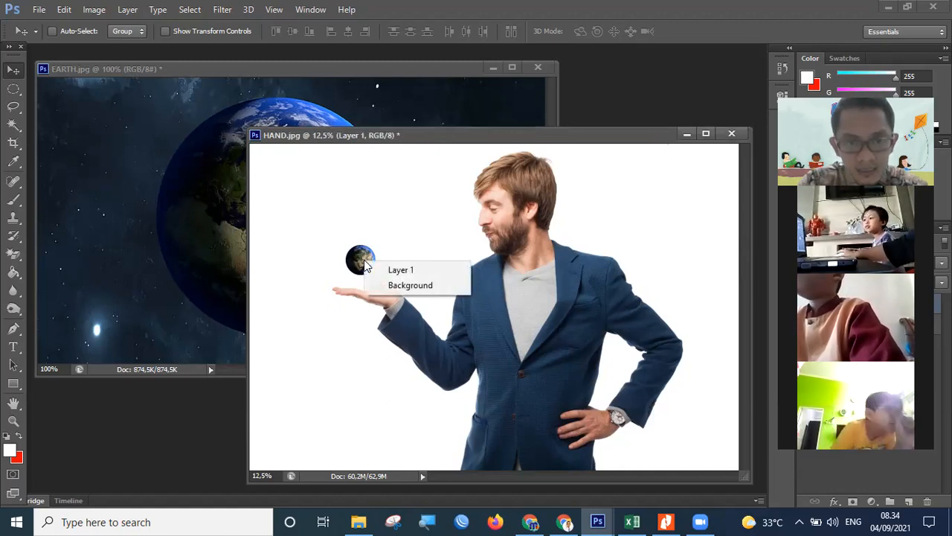
click(354, 251)
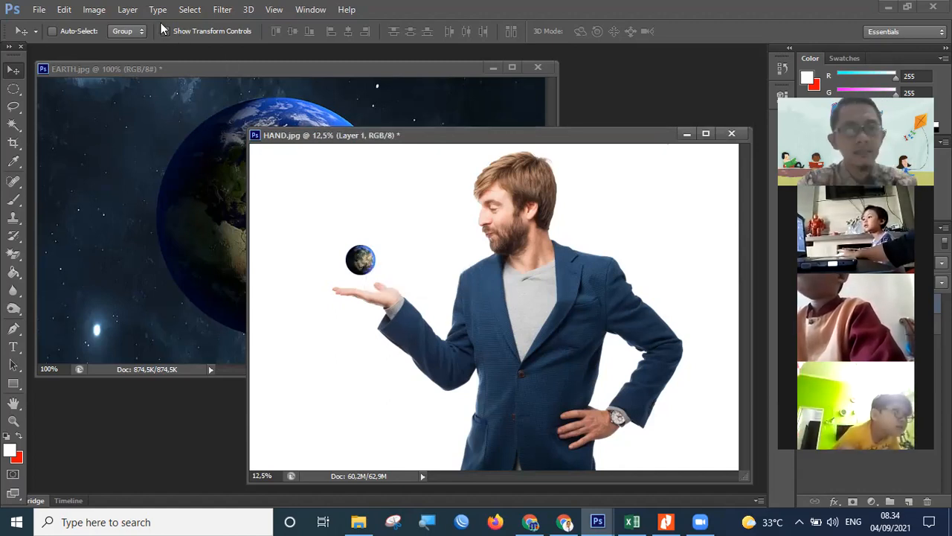
click(66, 10)
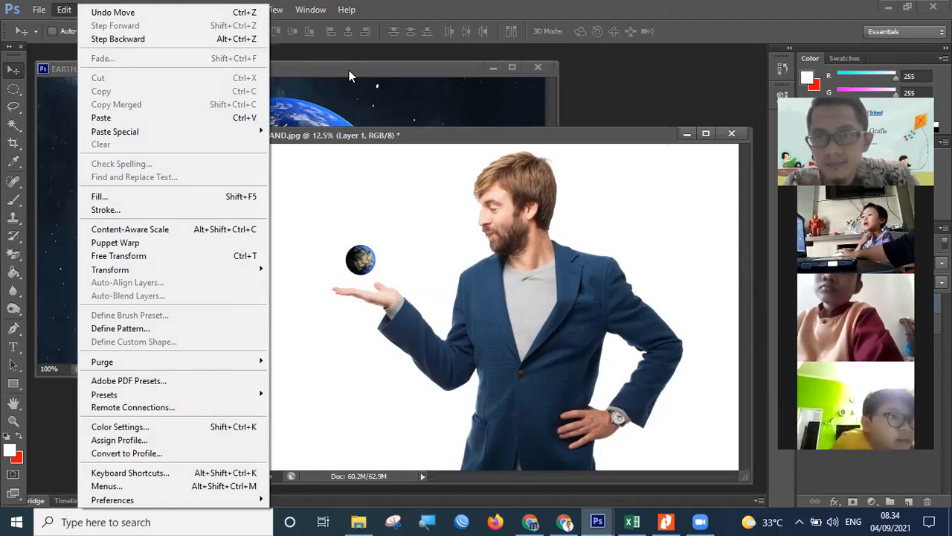
key(Escape)
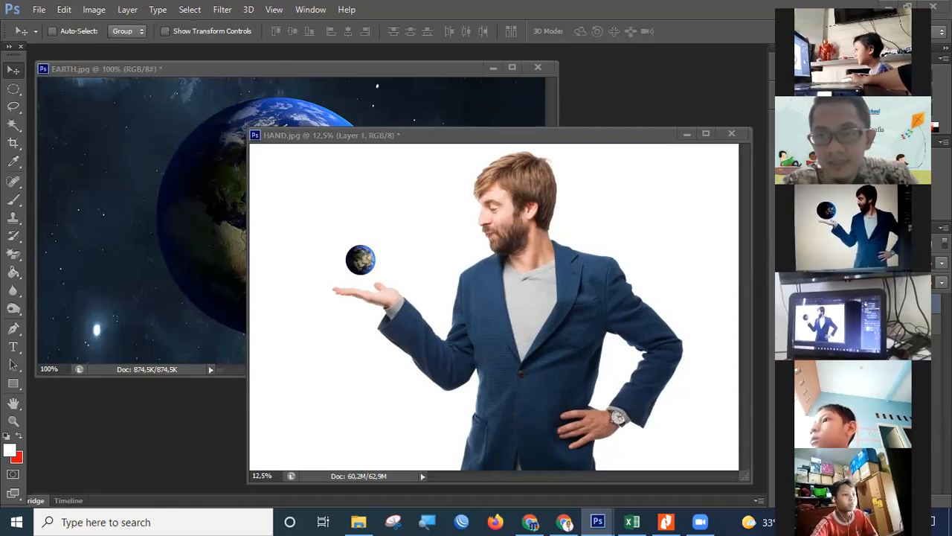
Step: Send the copied screenshot to the Arsip Data chat in WhatsApp Web and return to HAND.jpg in Photoshop
click(529, 521)
key(ctrl+v)
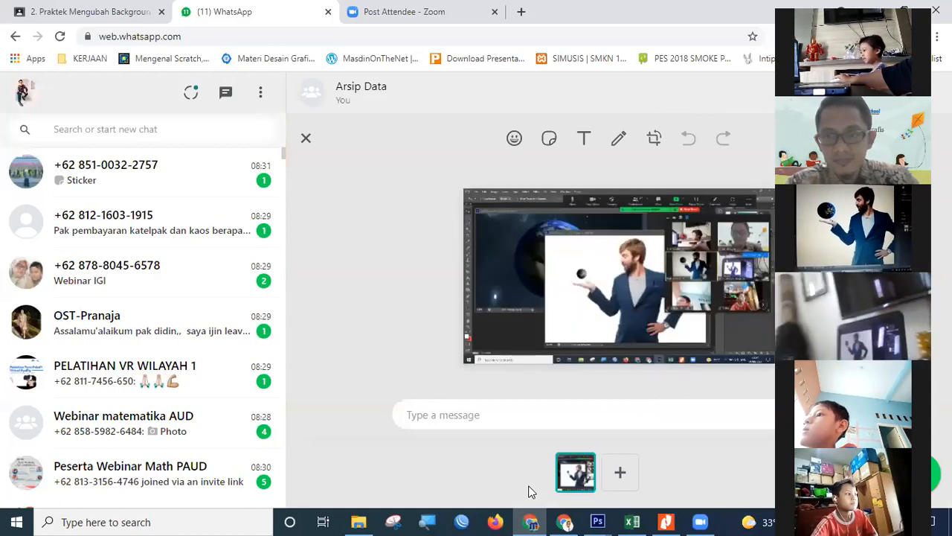
key(Return)
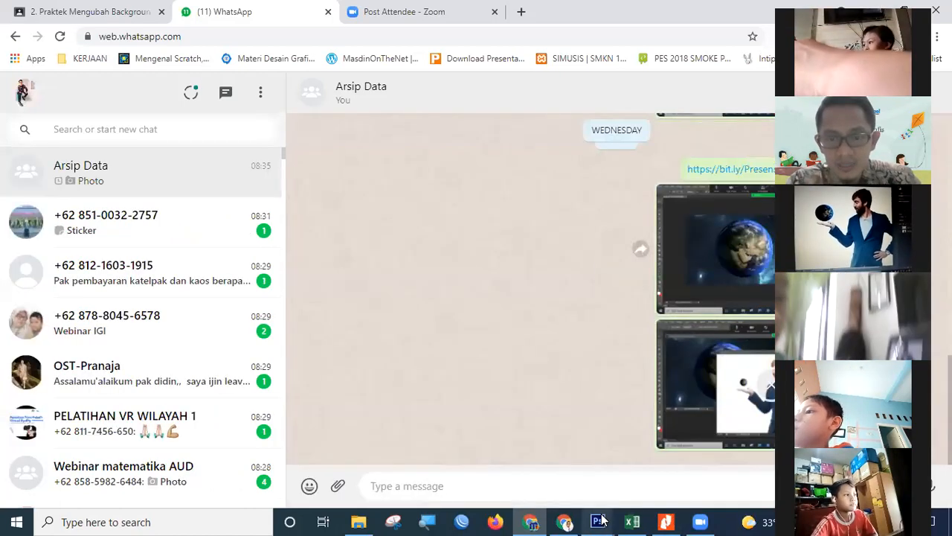
mouse_move(599, 520)
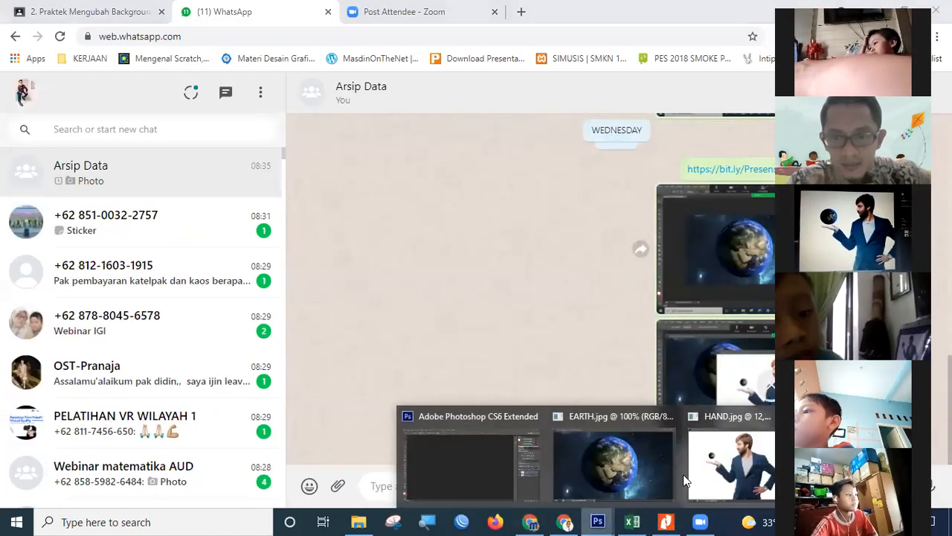
click(743, 464)
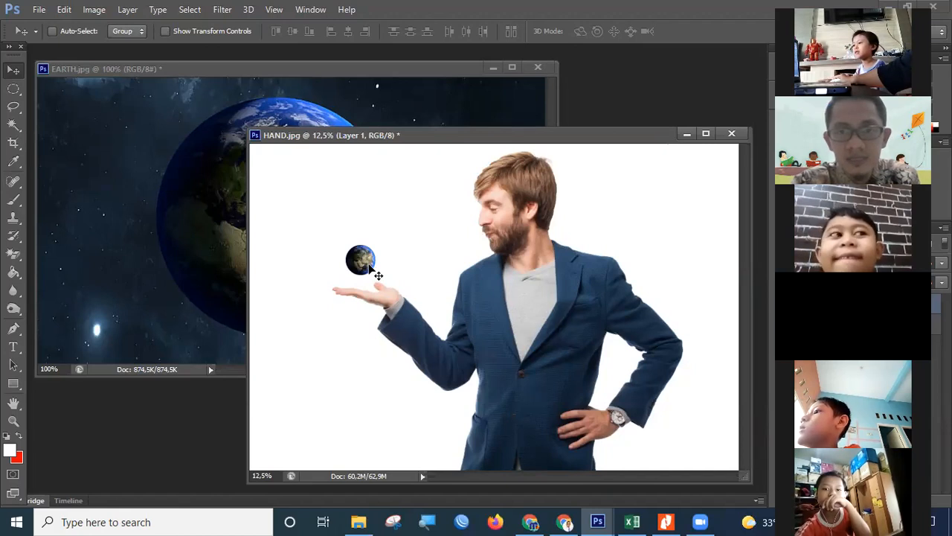
Step: Scale the Earth layer to about 258.6% width and 255.4% height with Free Transform and reposition it just above the man's open palm
key(ctrl+t)
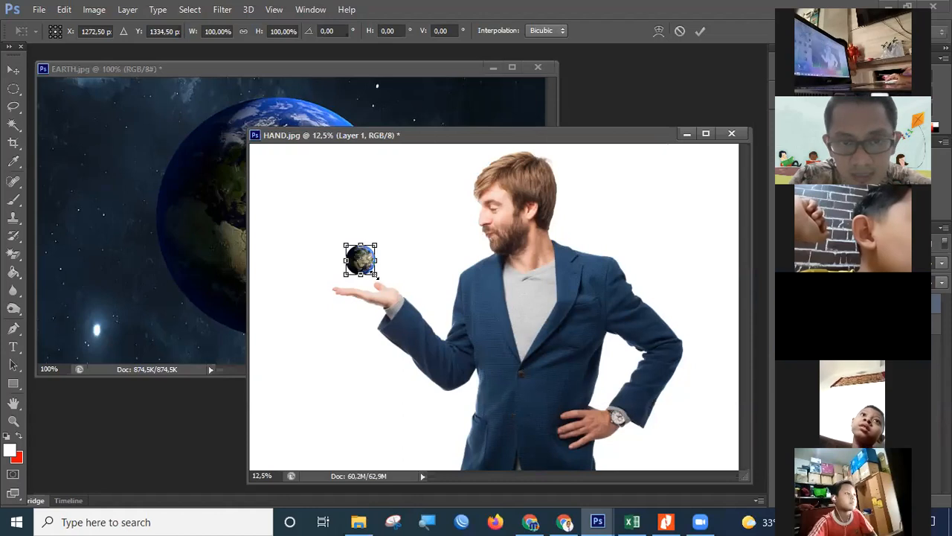
drag(380, 277, 423, 321)
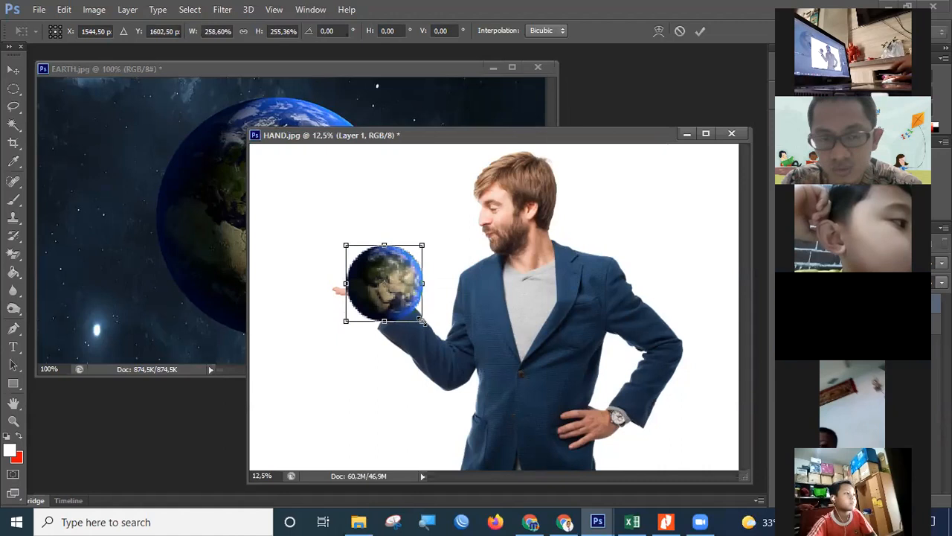
key(Return)
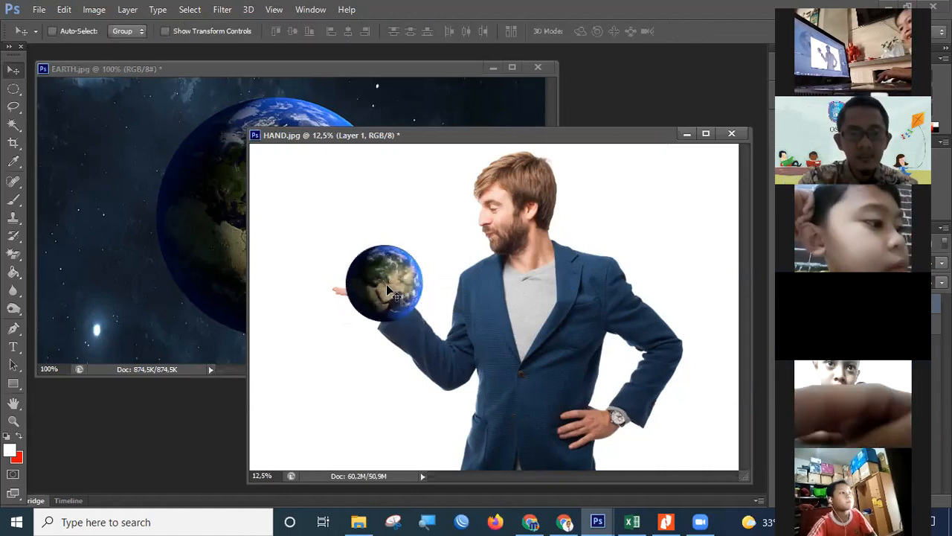
drag(388, 290, 364, 251)
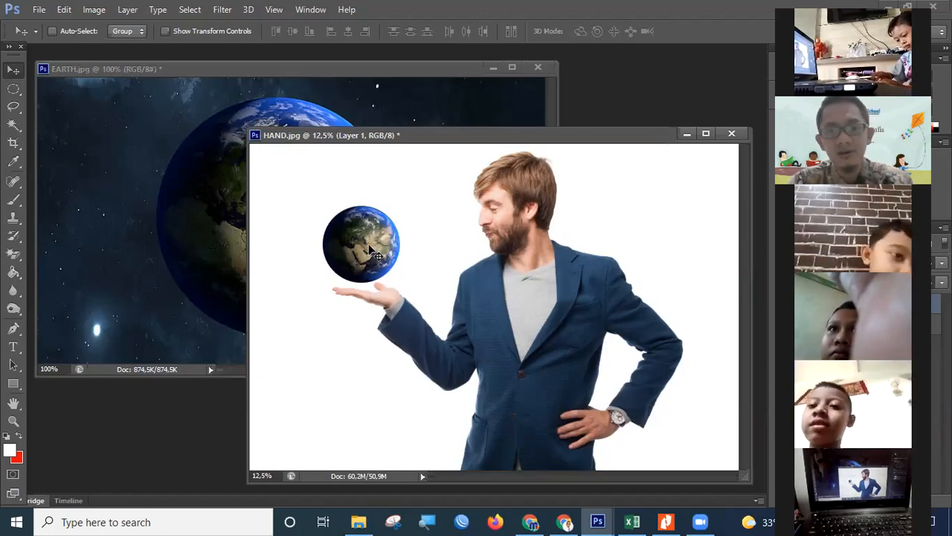
drag(513, 134, 386, 110)
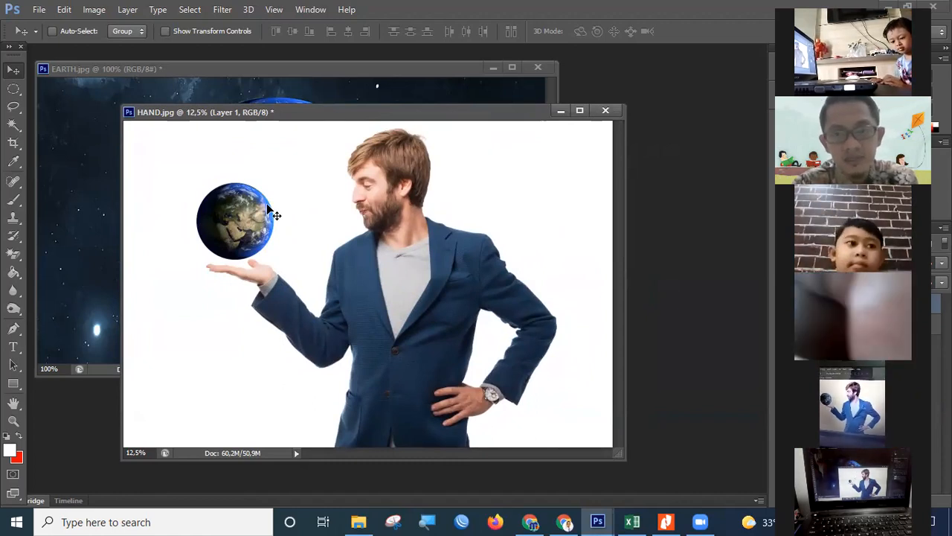
Step: Scale the Earth layer above the man's palm to 98.20% width and 103.63% height with Free Transform
key(ctrl+t)
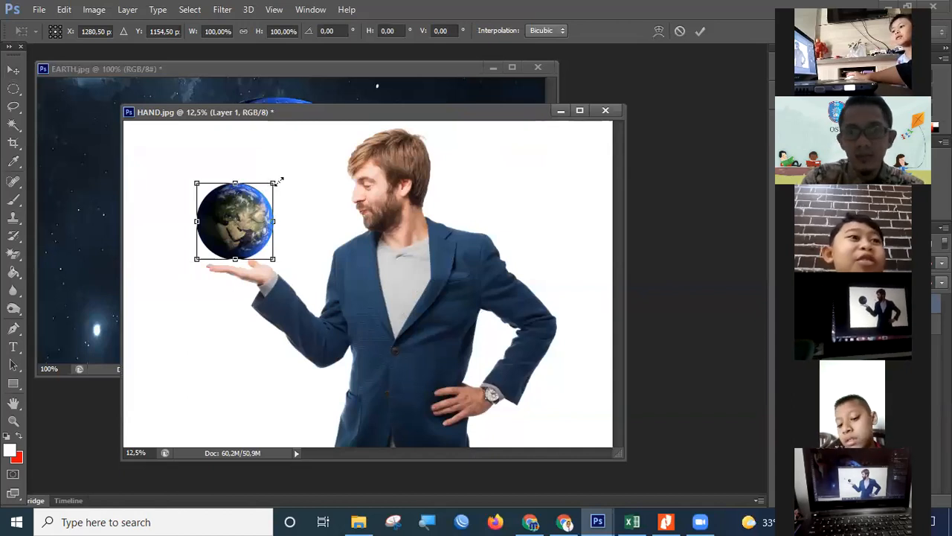
drag(273, 182, 243, 252)
drag(250, 177, 331, 190)
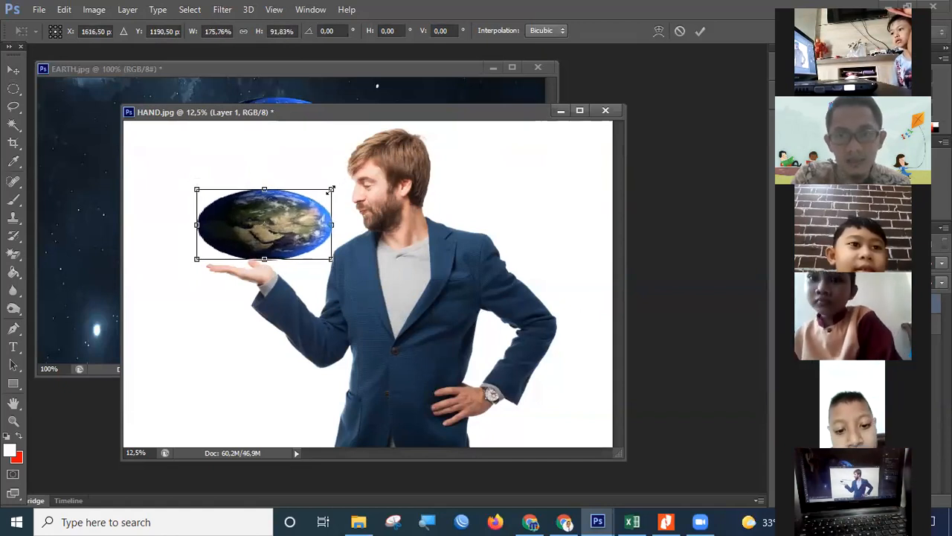
drag(331, 190, 273, 179)
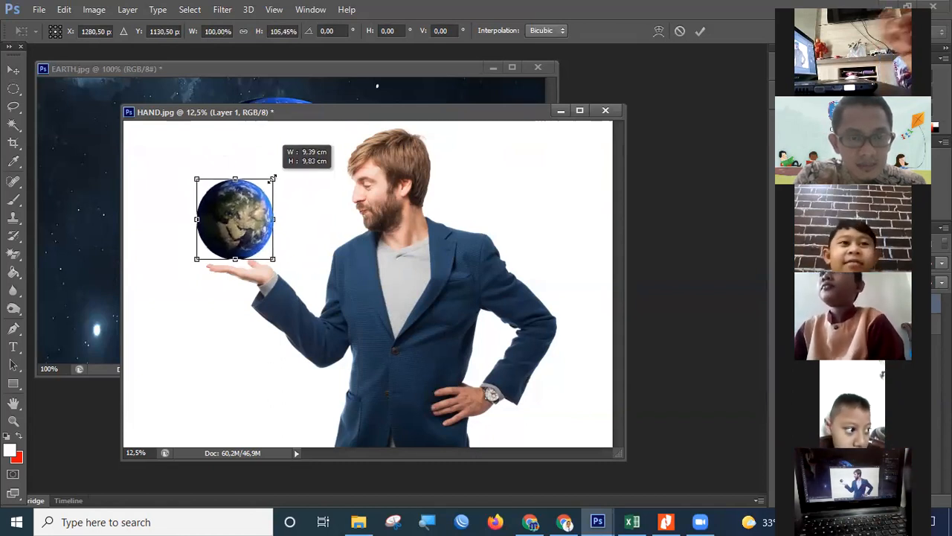
drag(273, 178, 271, 180)
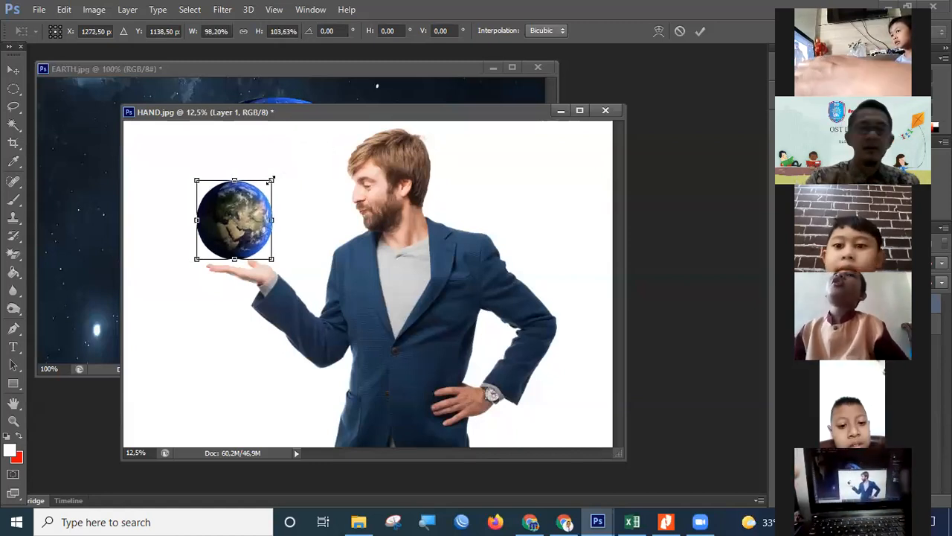
key(Return)
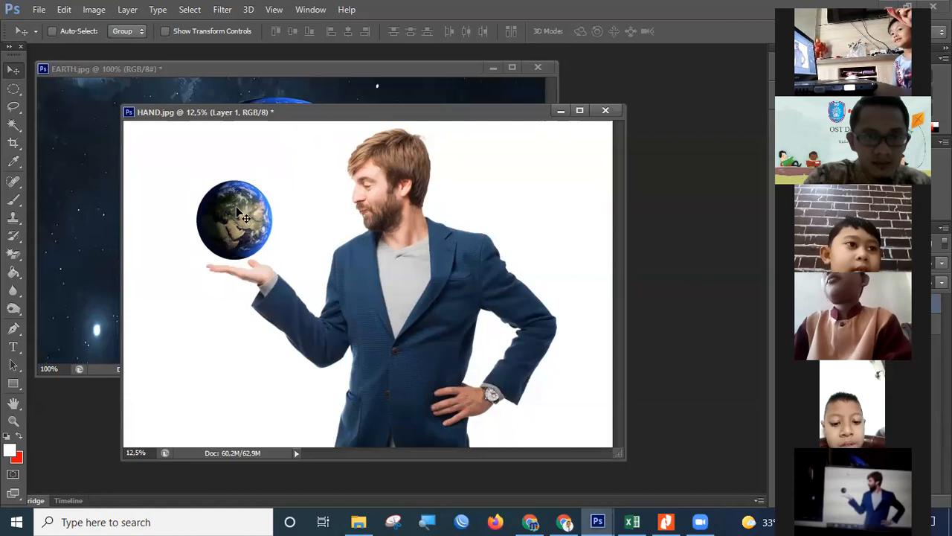
Step: Reduce the Earth layer's height to 96.50% with Free Transform, keeping its lower edge above the palm
key(ctrl+t)
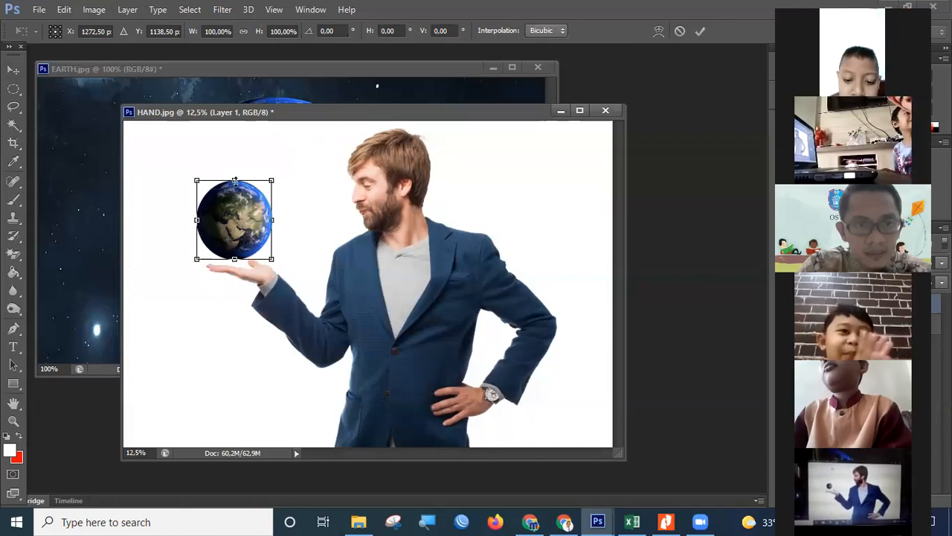
drag(234, 180, 234, 183)
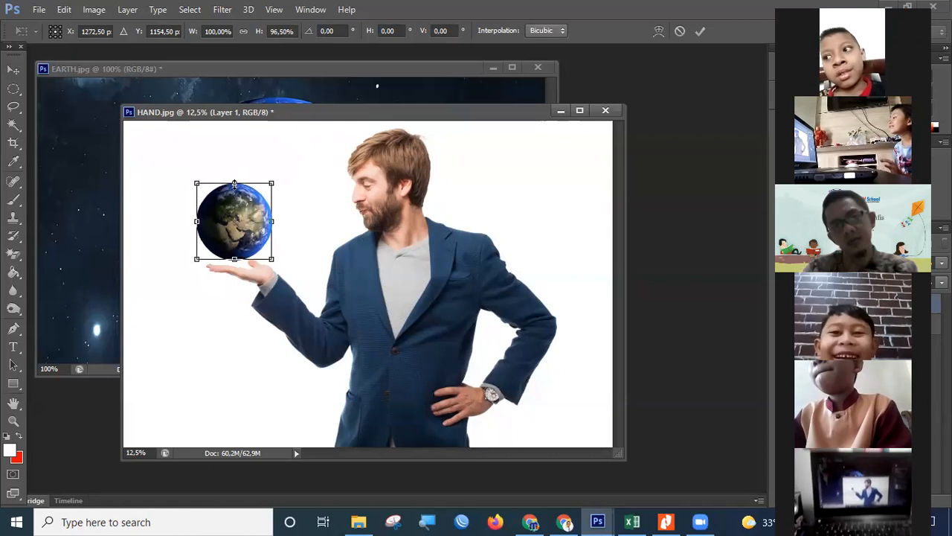
key(Return)
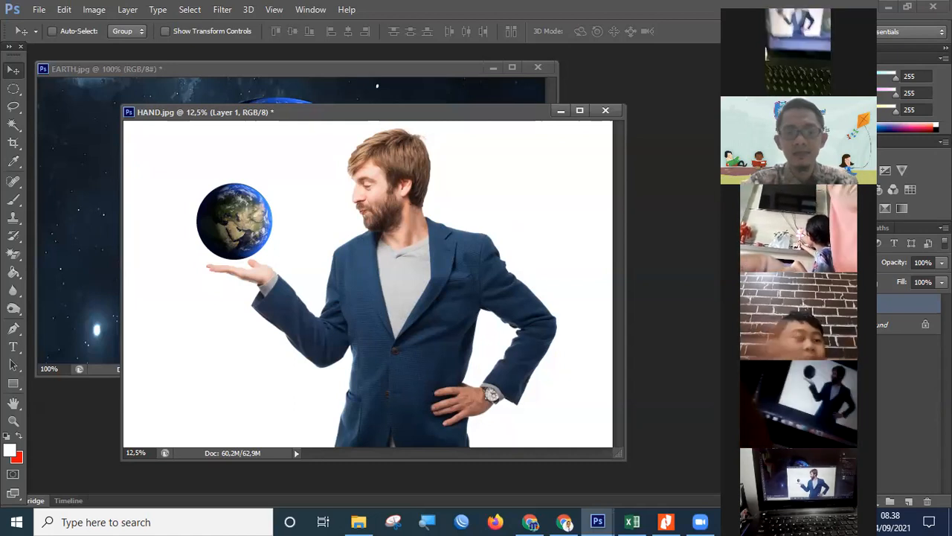
Step: Switch to WhatsApp Web, search the chats for "ost" and open the OST-Desain Grafis BerLIAN group
click(530, 522)
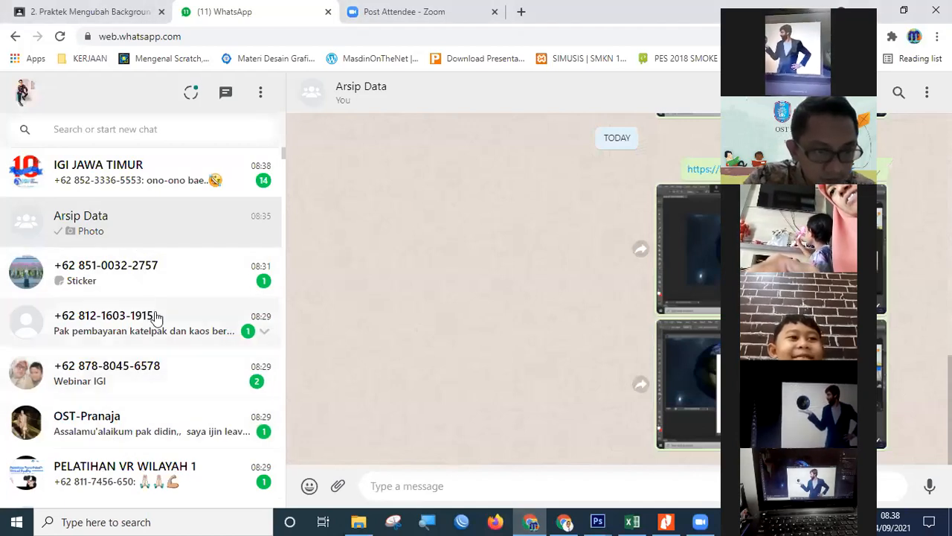
click(149, 130)
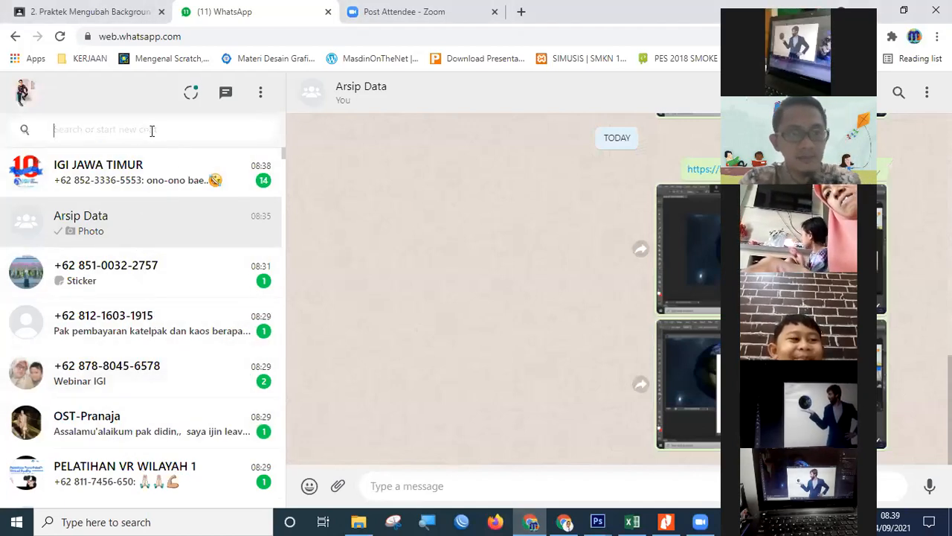
text(ost)
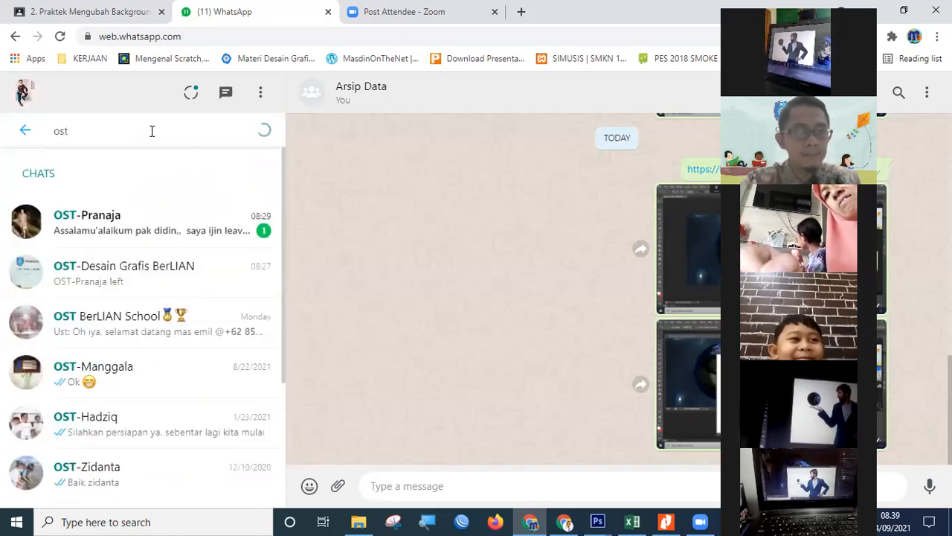
click(155, 276)
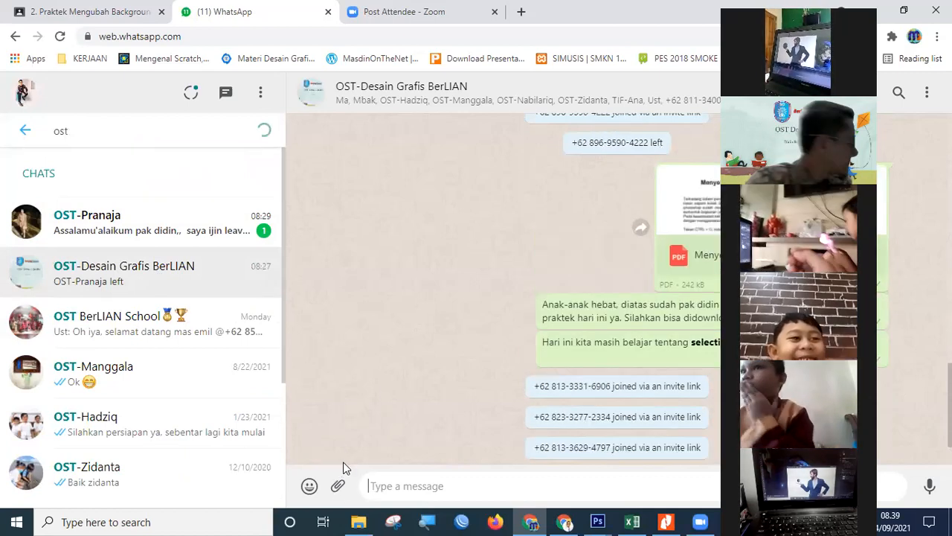
Step: Send EARTH.jpg and HAND.jpg from the ASET folder to the group as documents, and return to Photoshop
click(341, 476)
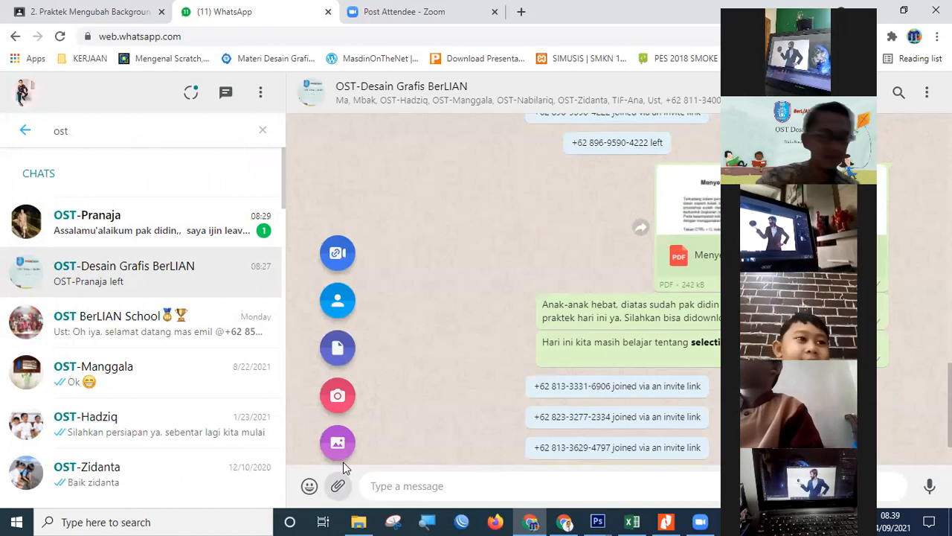
click(343, 349)
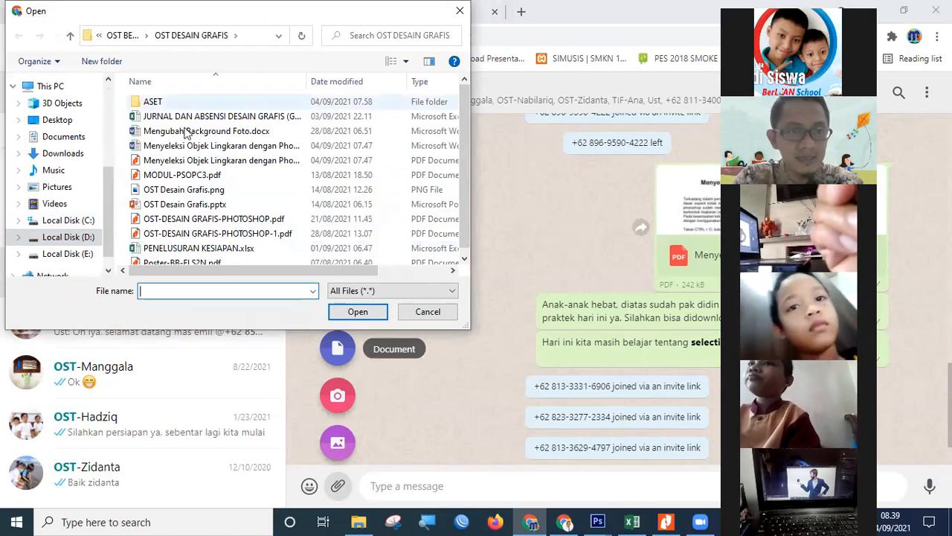
double_click(166, 103)
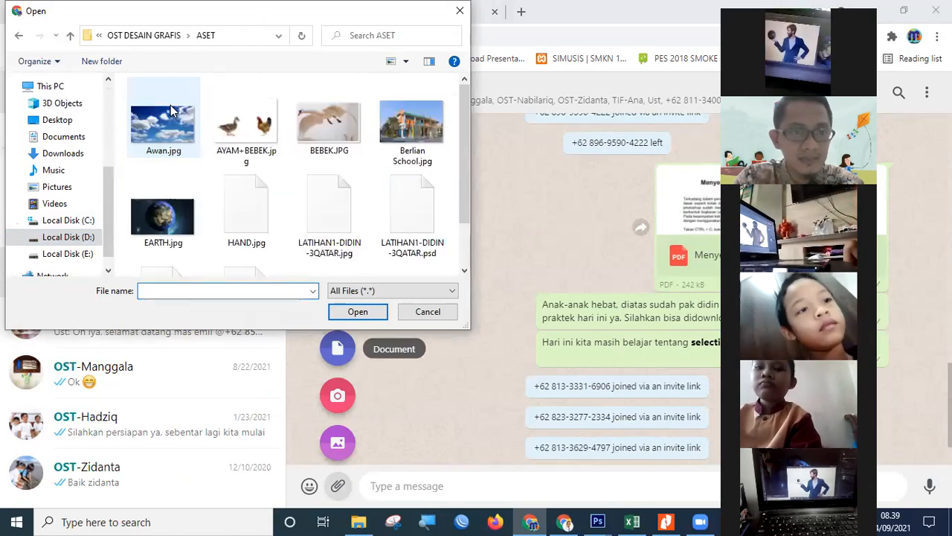
click(253, 232)
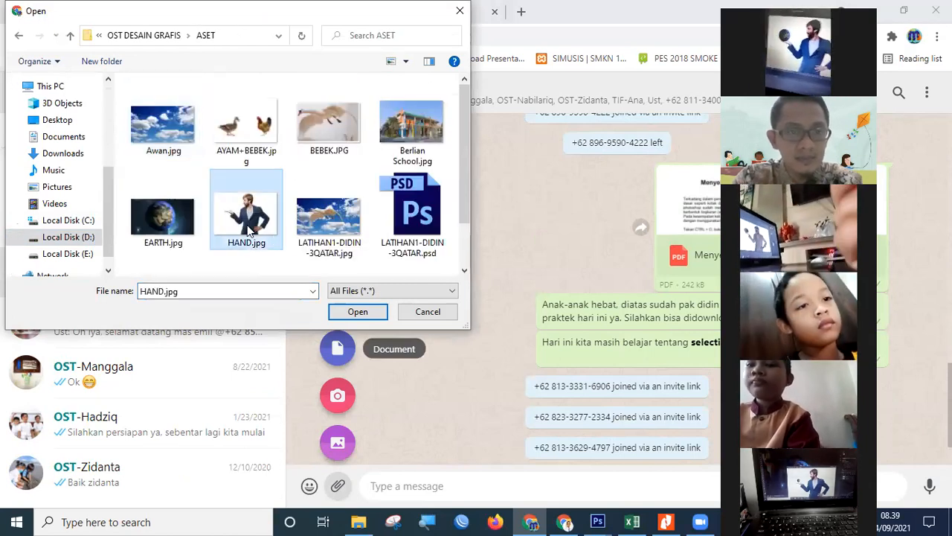
ctrl+click(177, 222)
click(356, 312)
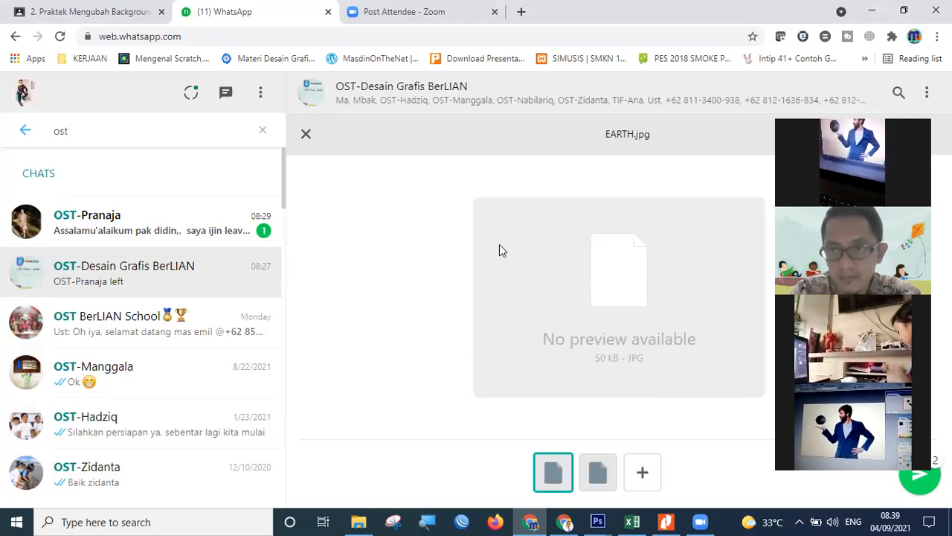
click(923, 478)
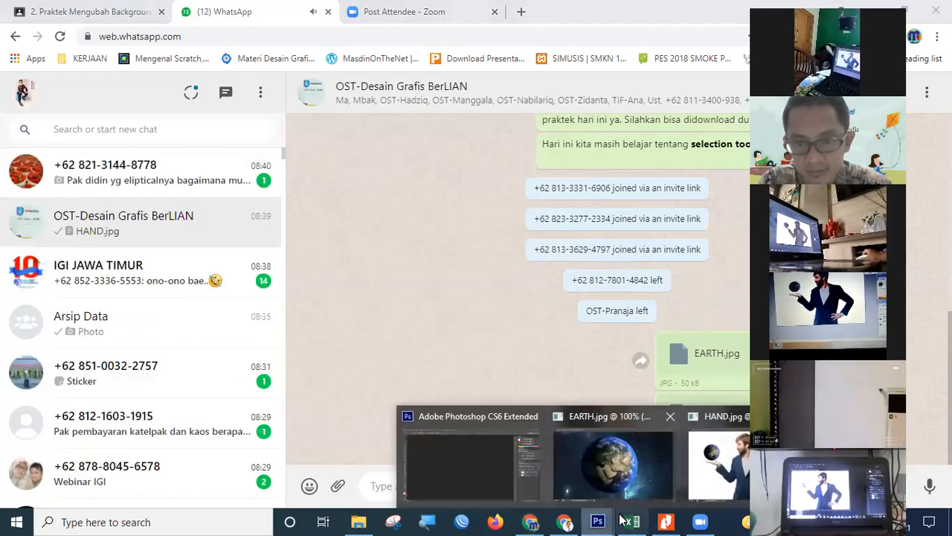
click(599, 521)
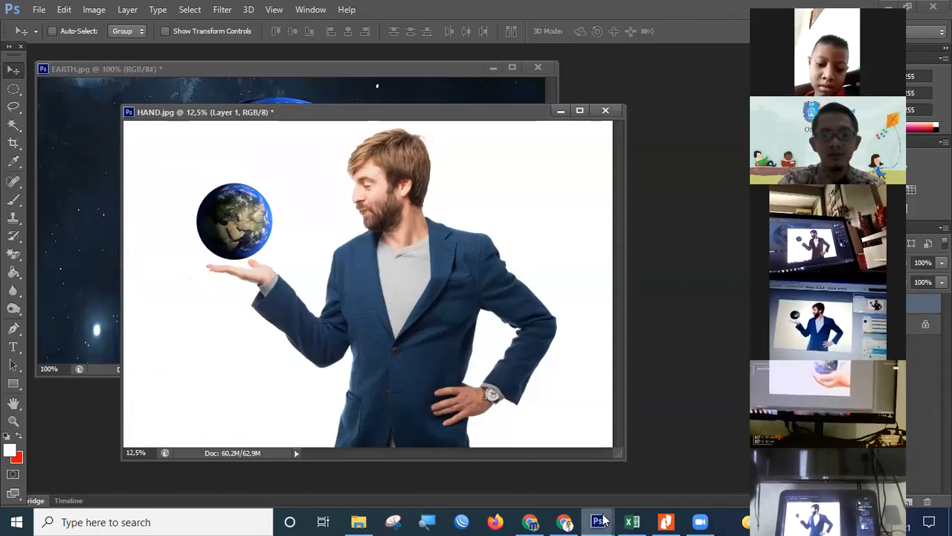
Step: Send the copied screenshot of the enlarged Earth above the palm to the Arsip Data chat in WhatsApp Web
click(530, 522)
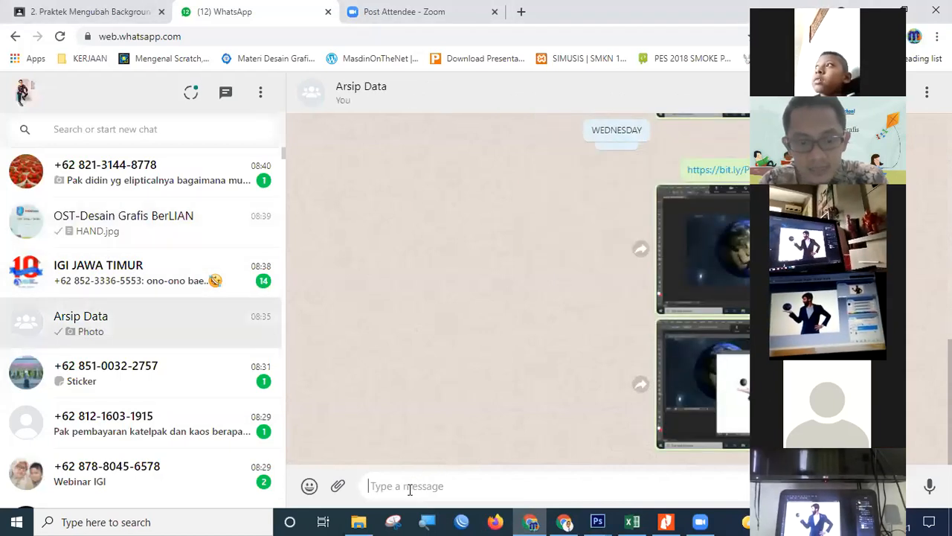
key(ctrl+v)
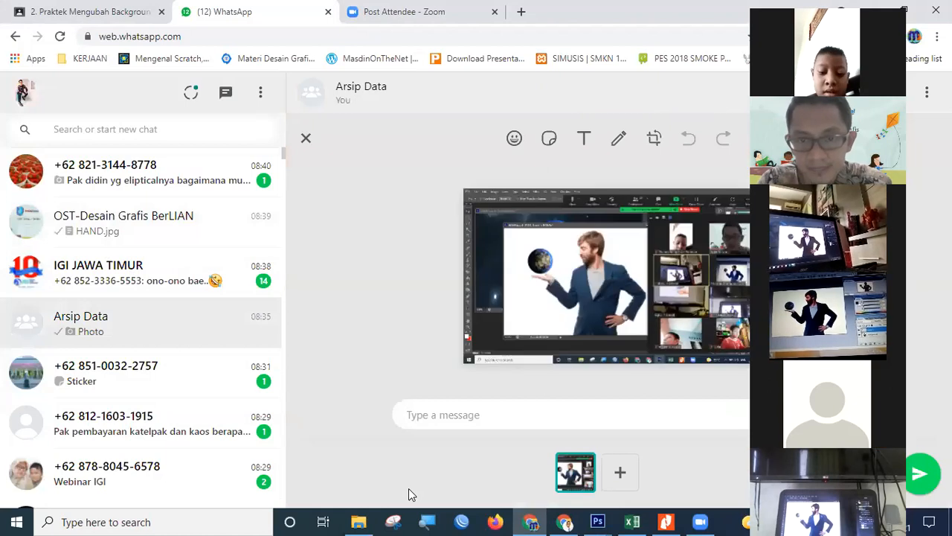
key(Return)
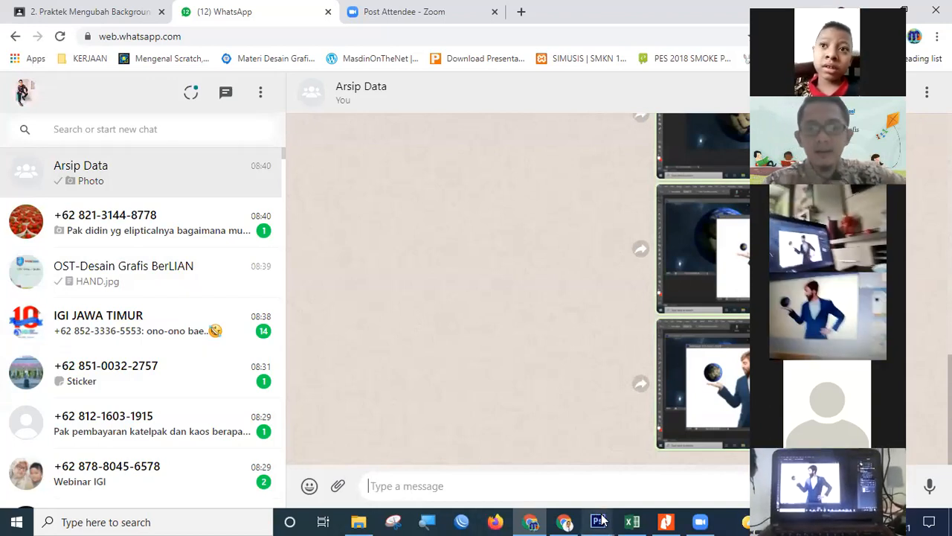
Step: Switch to Photoshop and rearrange the image windows so EARTH.jpg lies in front with the upper part of HAND.jpg visible behind it
mouse_move(598, 521)
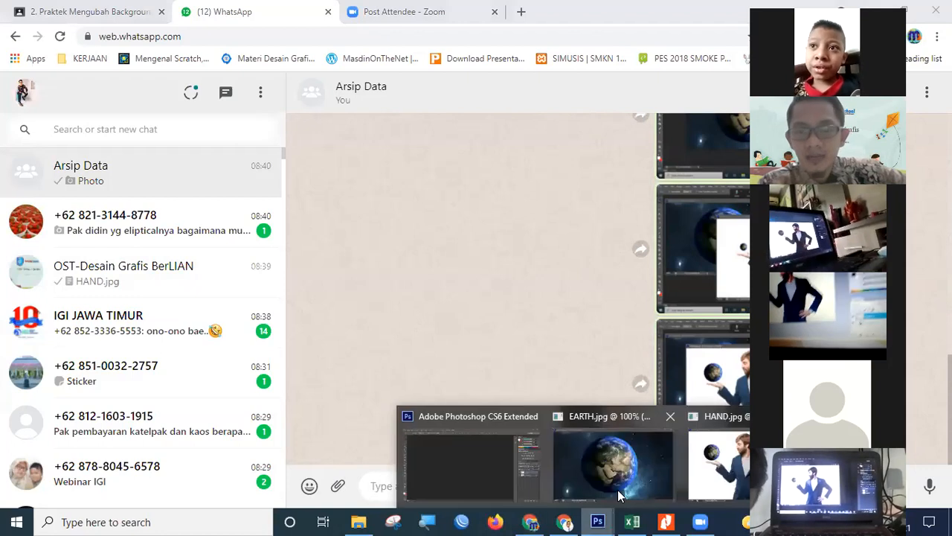
click(650, 463)
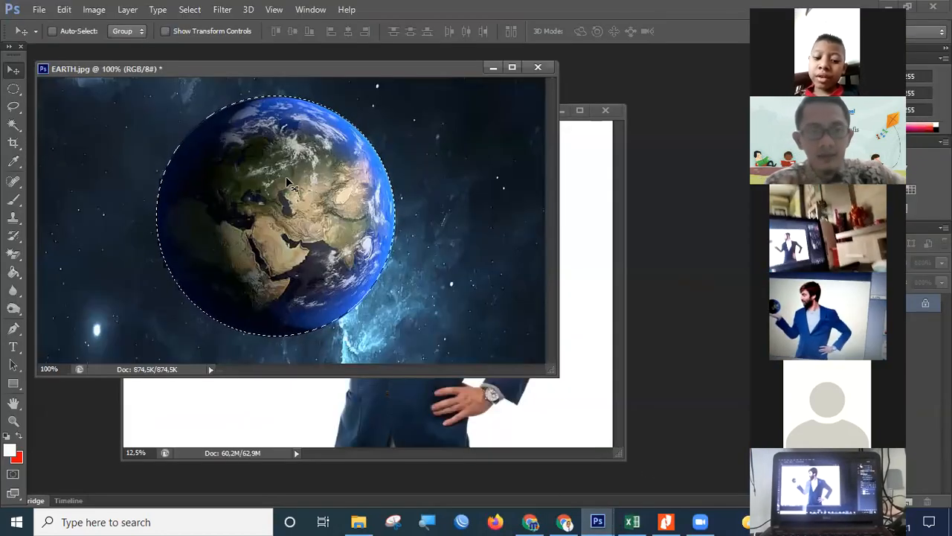
drag(183, 67, 192, 172)
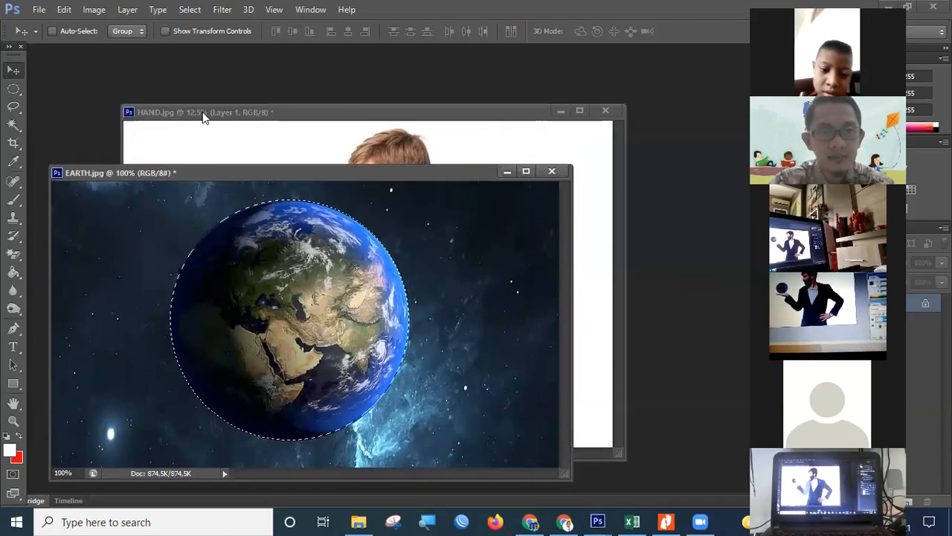
click(203, 112)
drag(225, 111, 233, 78)
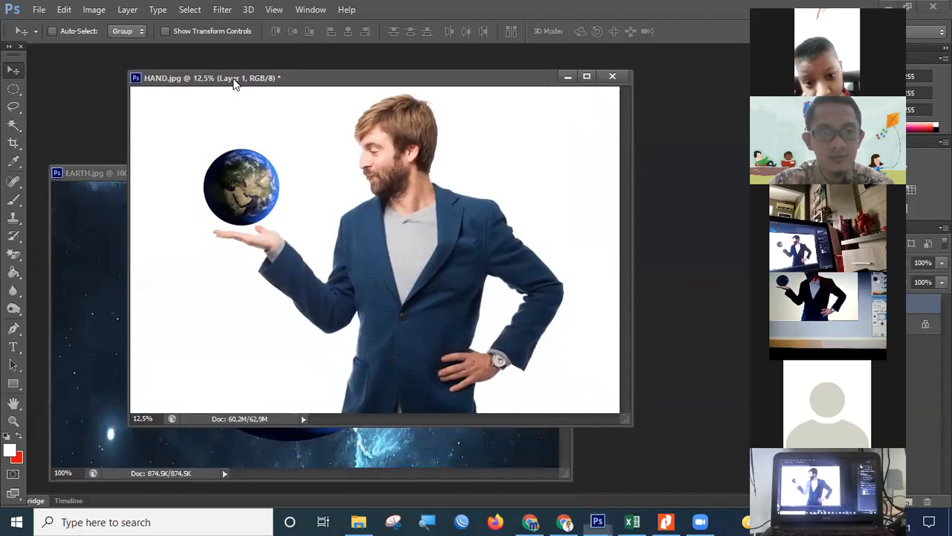
click(99, 172)
drag(110, 172, 90, 118)
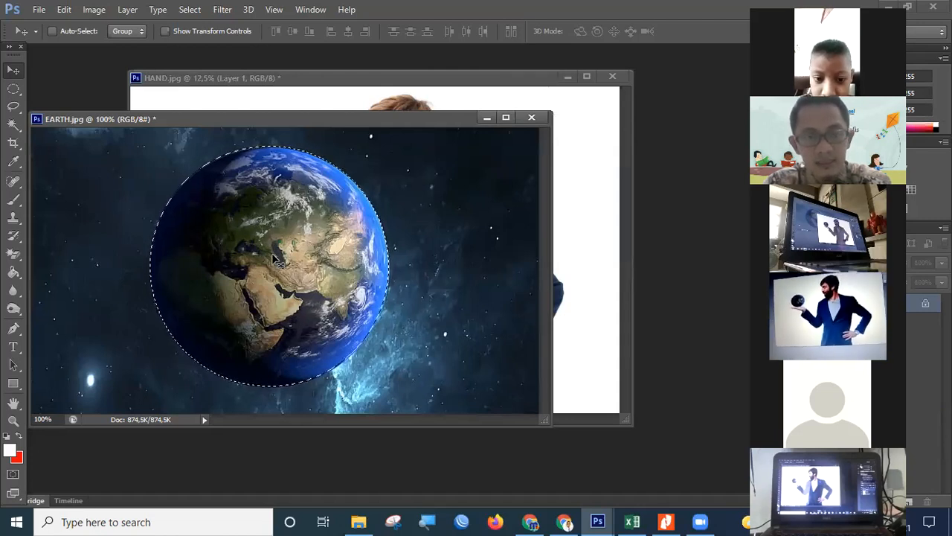
Step: Copy the selected Earth into HAND.jpg again with the Move tool, dropping it between the large Earth and the man's face
drag(277, 261, 350, 104)
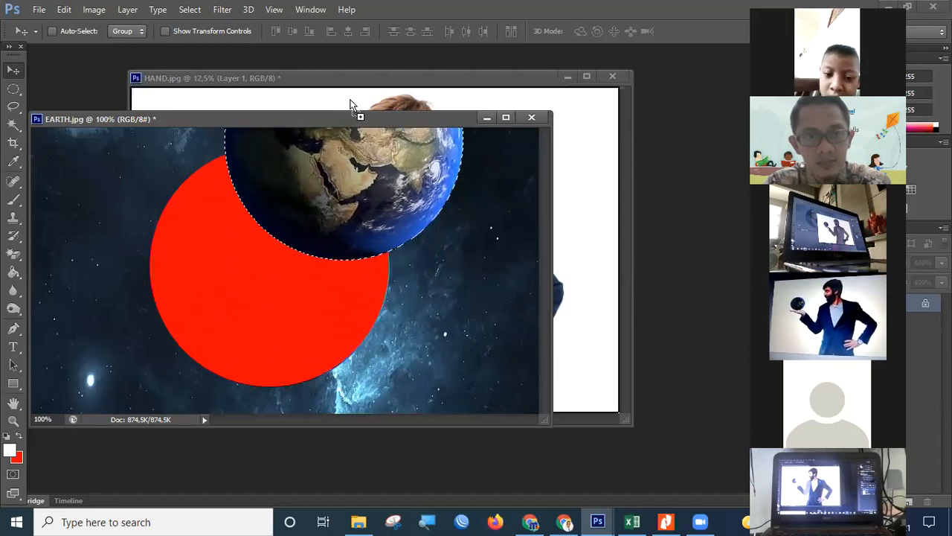
drag(290, 104, 318, 97)
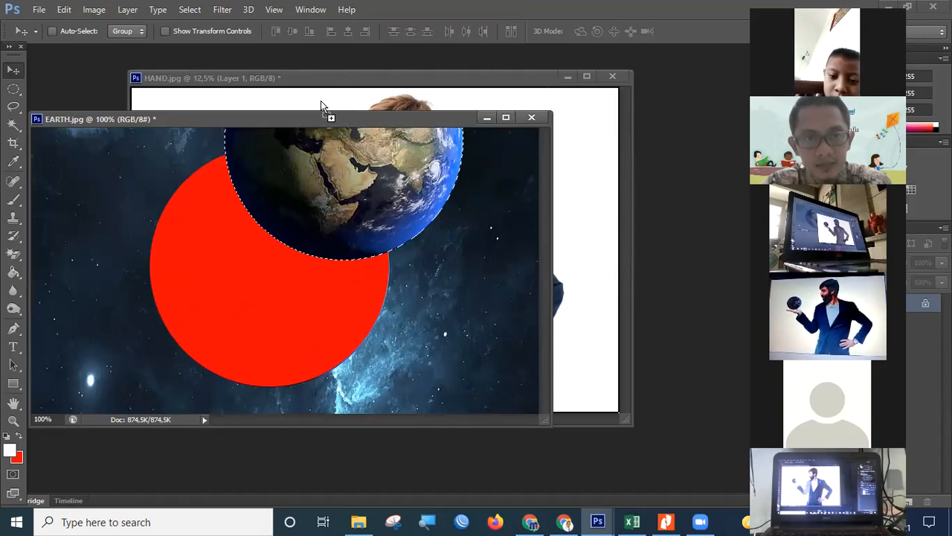
drag(321, 99, 293, 145)
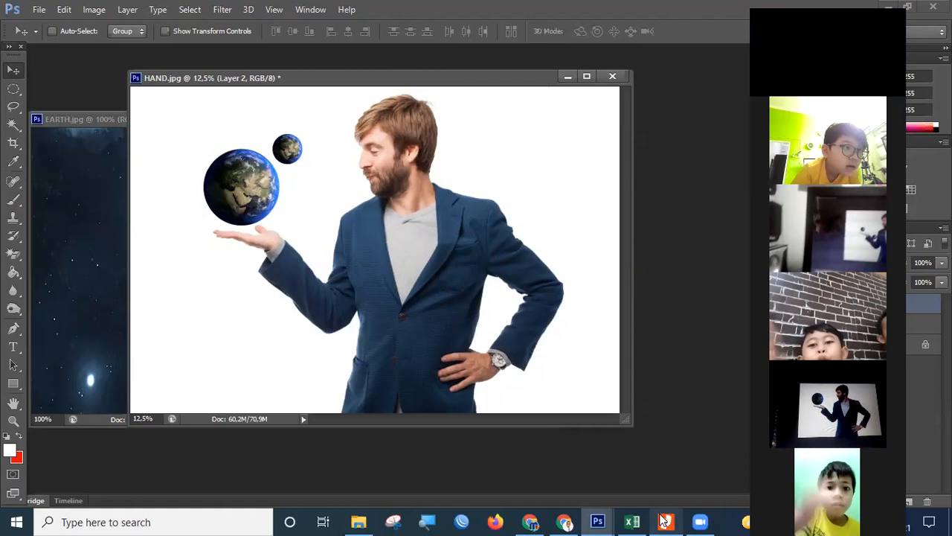
Step: Send the screenshot showing both Earths to the Arsip Data chat in WhatsApp Web, and return to EARTH.jpg in Photoshop
click(531, 520)
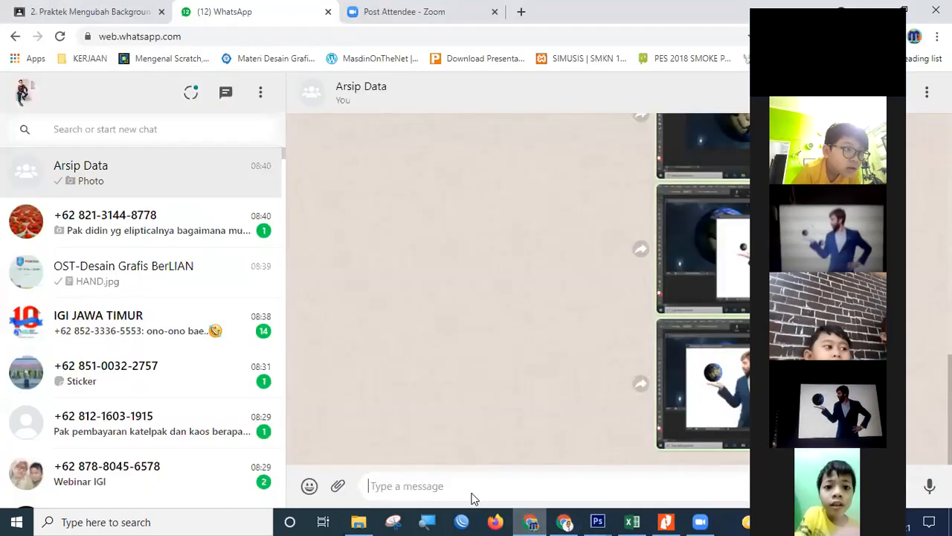
key(ctrl+v)
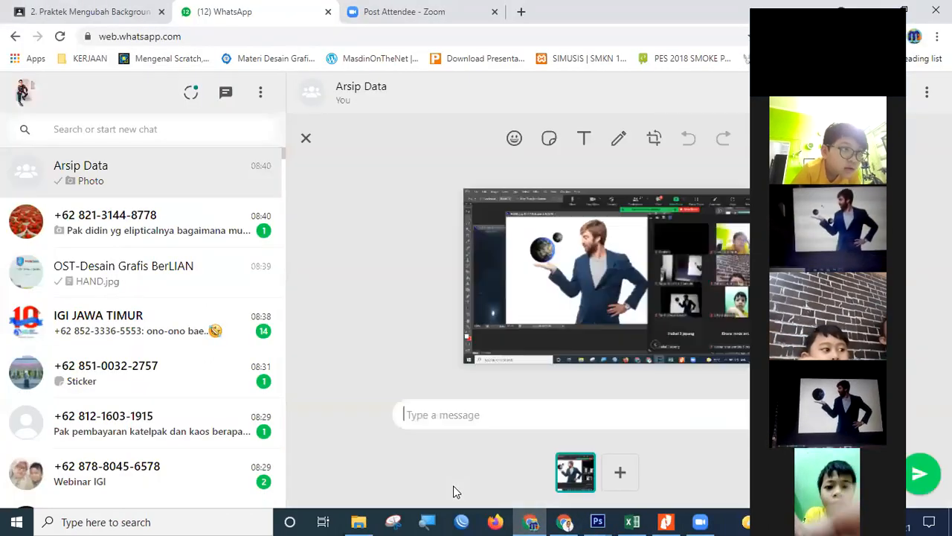
key(Return)
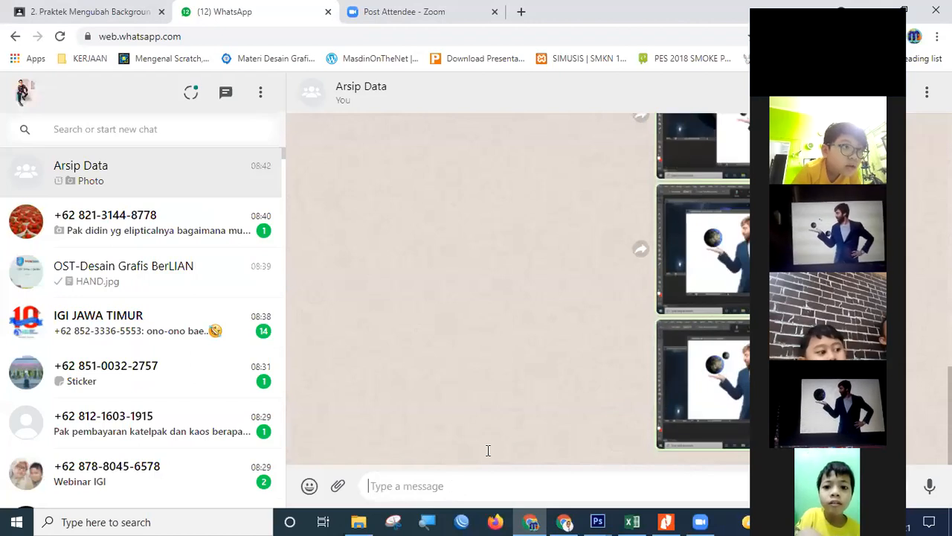
click(597, 520)
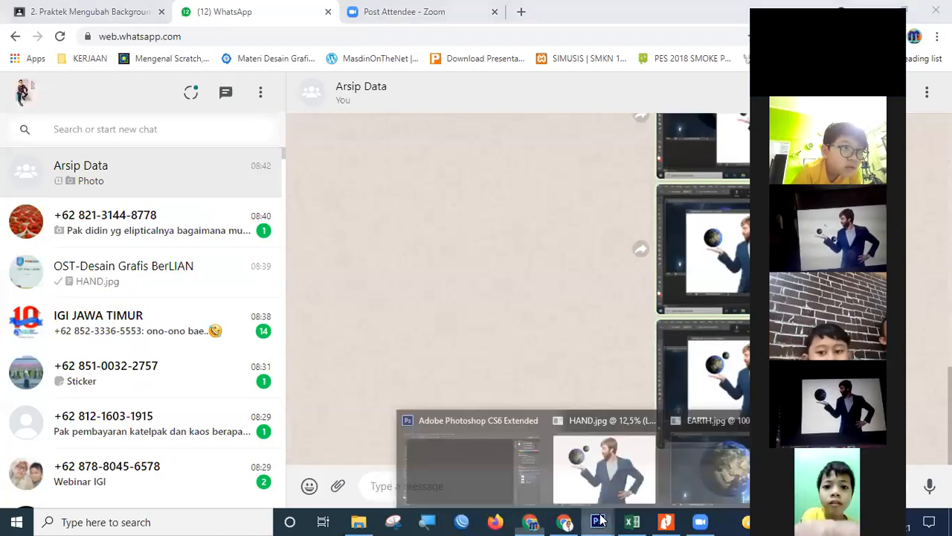
click(700, 476)
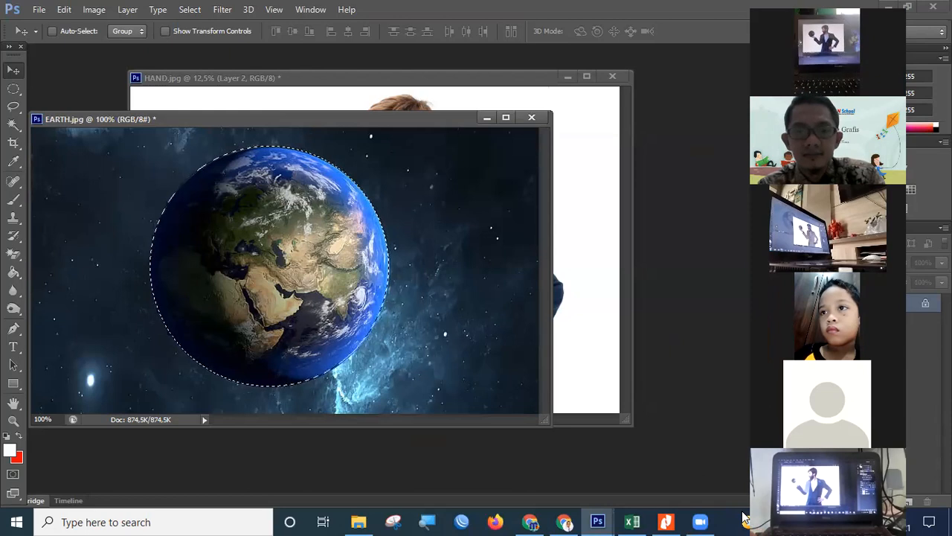
Step: Bring HAND.jpg forward, move the smaller Earth closer to the man's face and scale it to about 147% width and 149% height
click(366, 92)
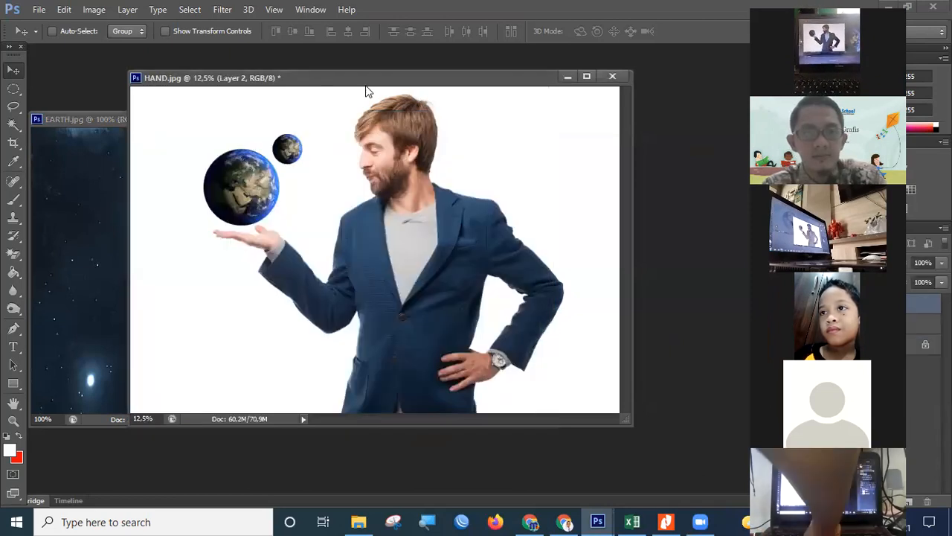
drag(283, 154, 306, 153)
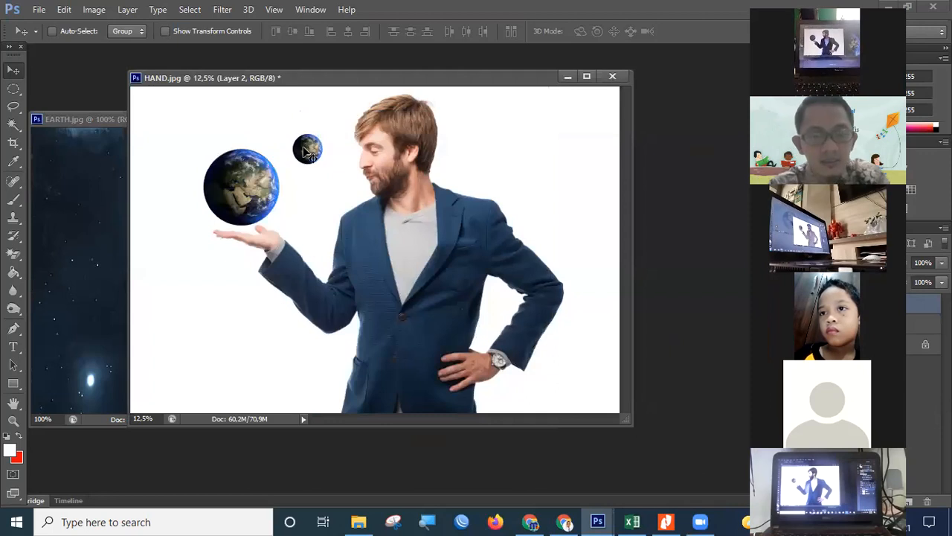
key(ctrl+t)
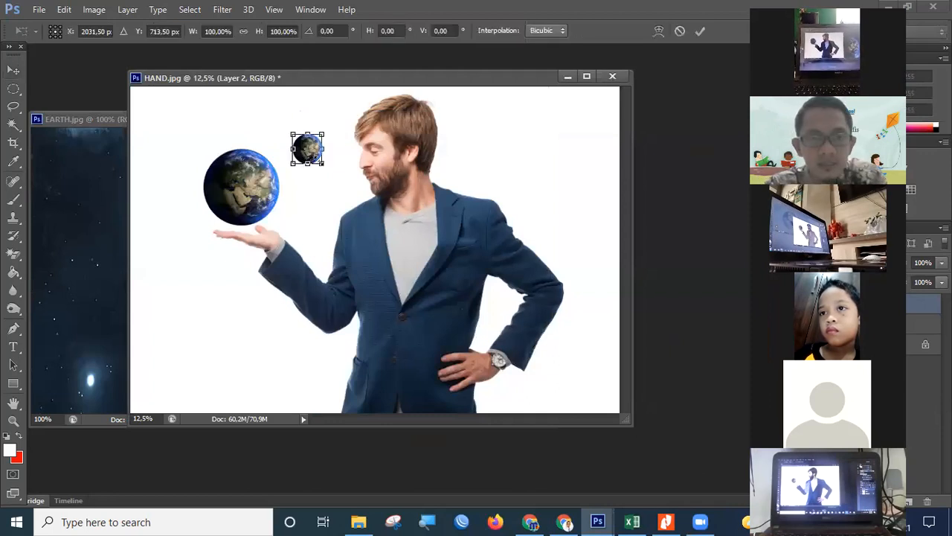
mouse_move(324, 165)
mouse_down()
mouse_move(452, 232)
mouse_move(376, 216)
mouse_move(482, 264)
mouse_move(420, 236)
mouse_move(424, 220)
mouse_move(367, 204)
mouse_move(334, 179)
mouse_up()
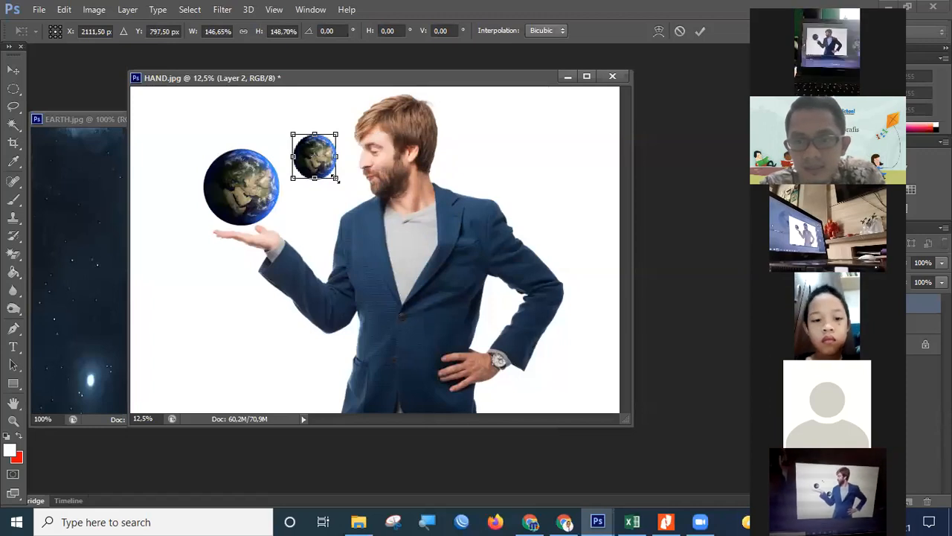
key(Return)
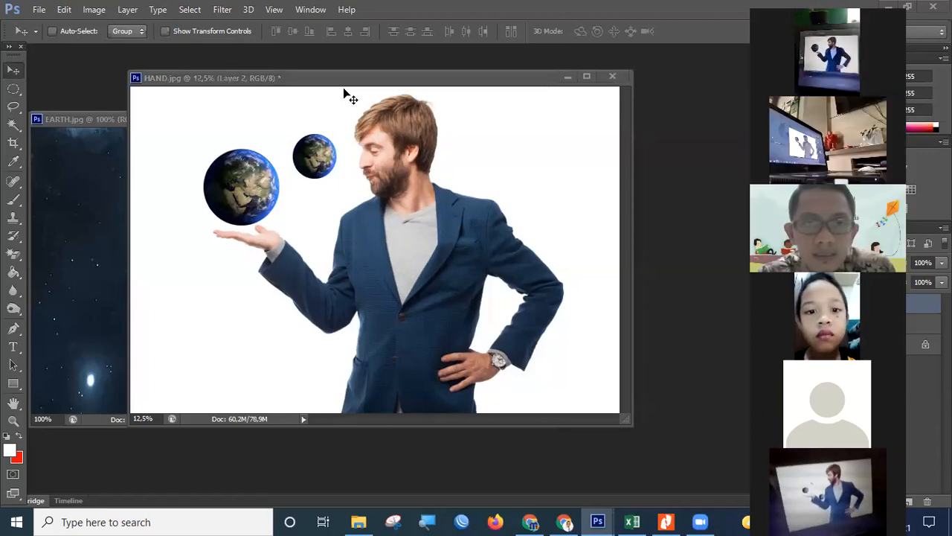
Step: Float all image windows and arrange them so HAND.jpg lies in front with most of the Earth in EARTH.jpg visible behind it
click(310, 11)
click(309, 11)
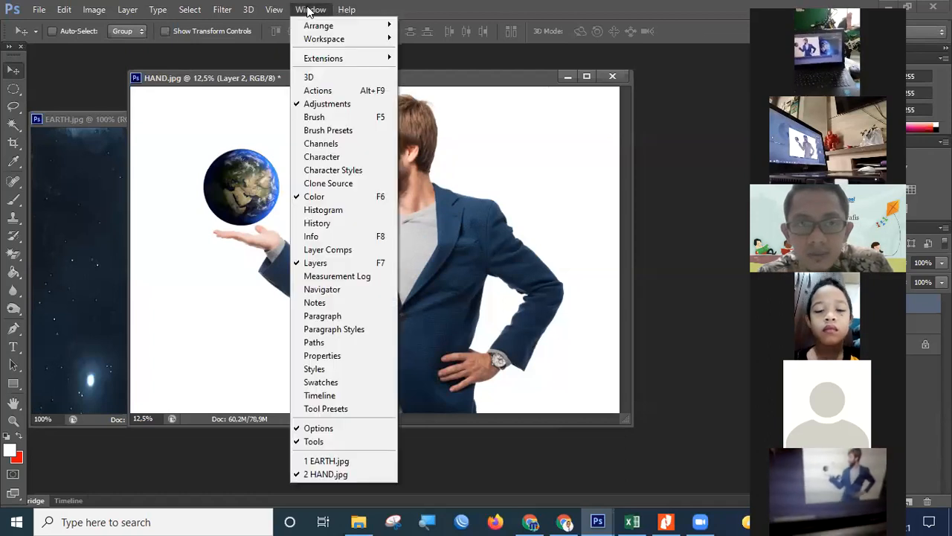
mouse_move(331, 28)
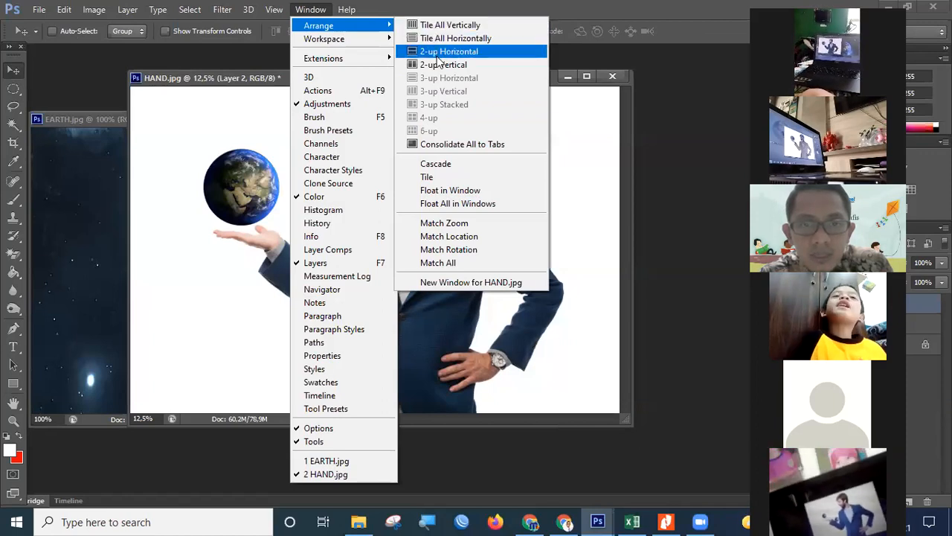
click(443, 205)
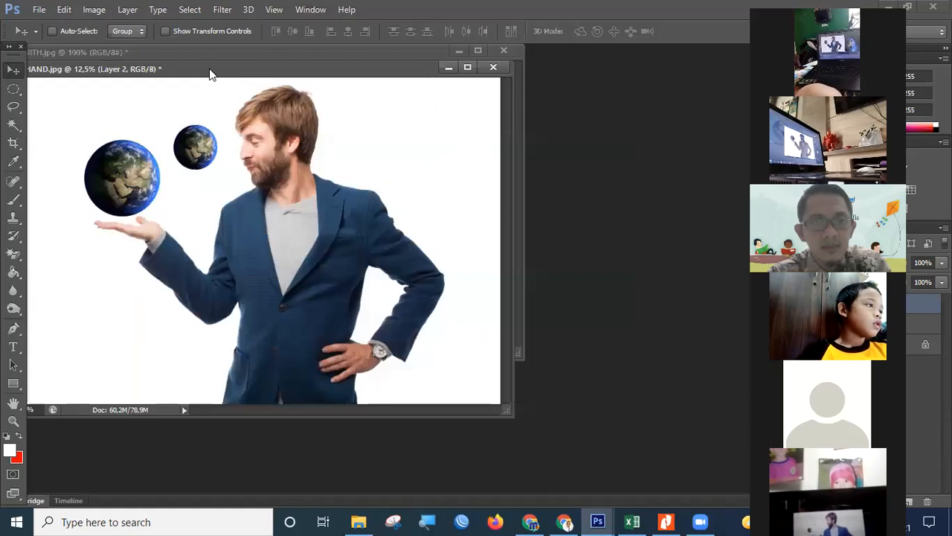
drag(210, 74, 324, 119)
drag(203, 47, 206, 63)
click(240, 416)
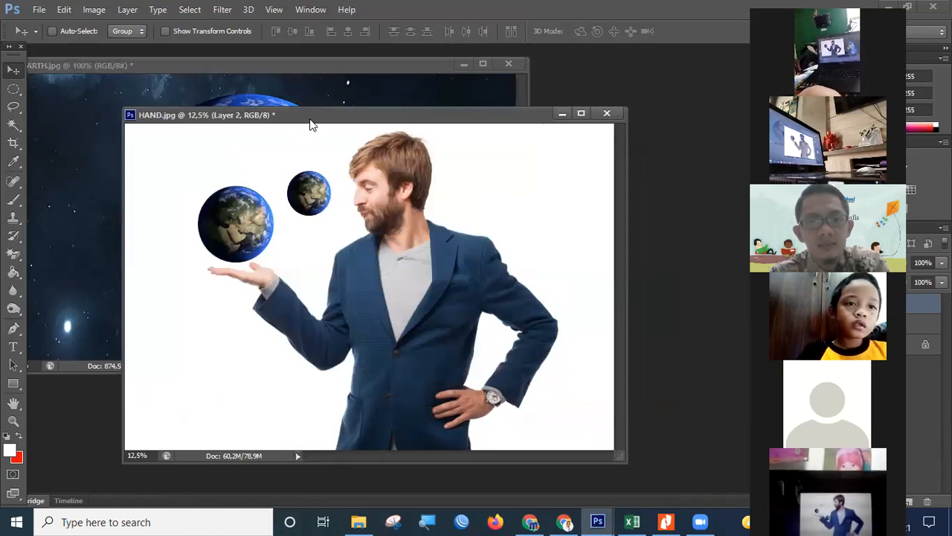
drag(312, 117, 427, 187)
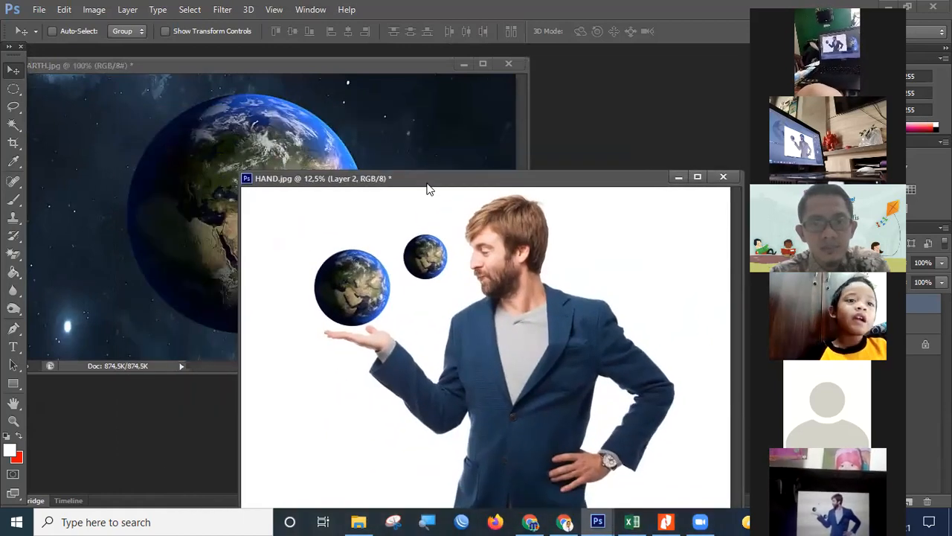
click(232, 67)
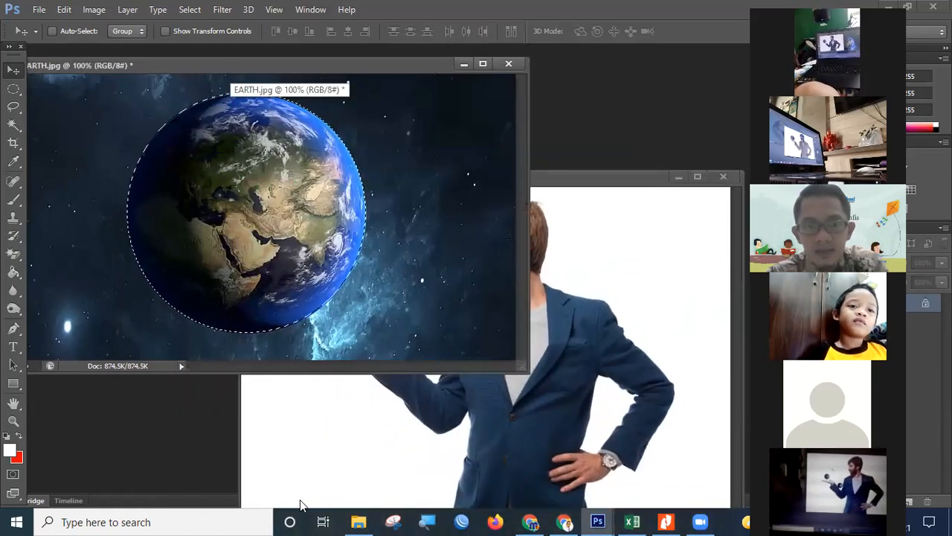
click(335, 462)
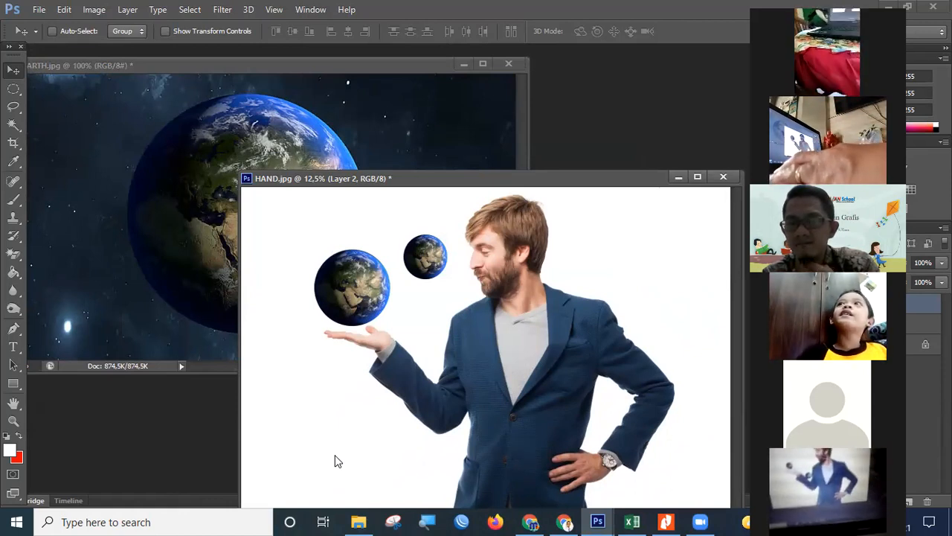
Step: Switch to WhatsApp Web and view the newest photo in the OST-Desain Grafis BerLIAN group chat
click(529, 522)
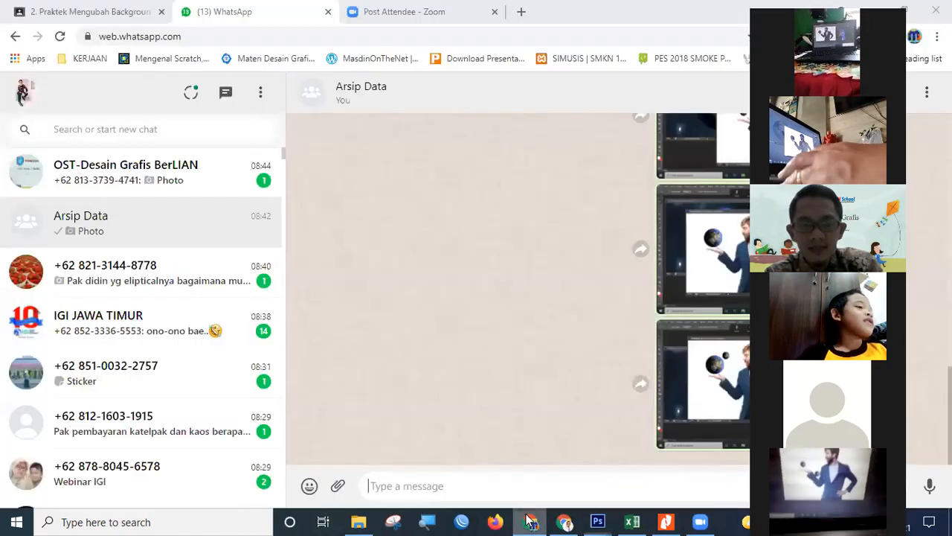
click(149, 191)
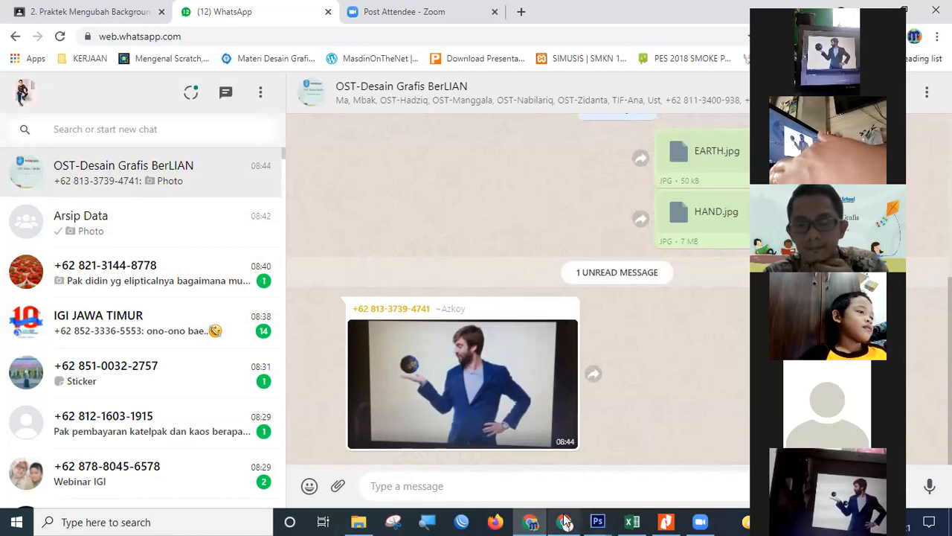
Step: Return to HAND.jpg in Photoshop, shift its window over EARTH.jpg, and delete the smaller Earth near the man's face
mouse_move(568, 522)
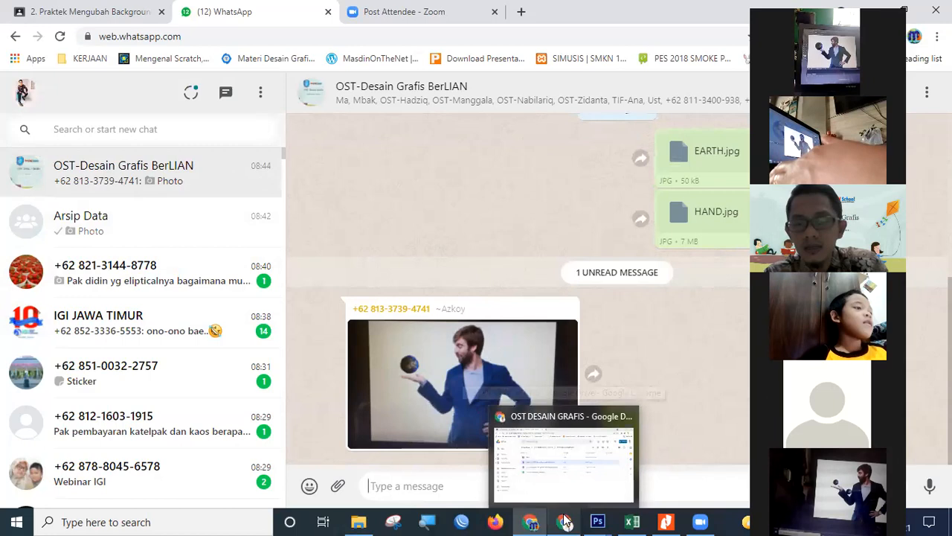
mouse_move(598, 522)
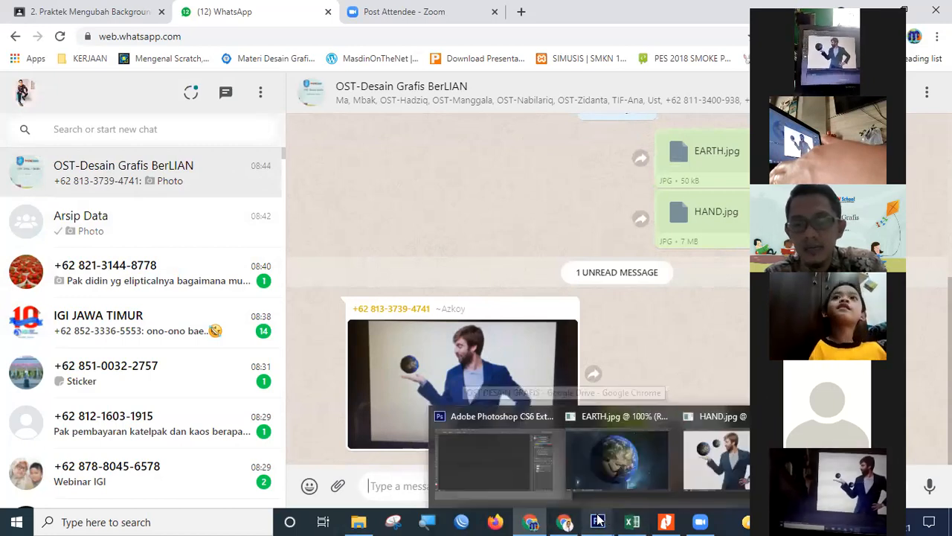
click(712, 469)
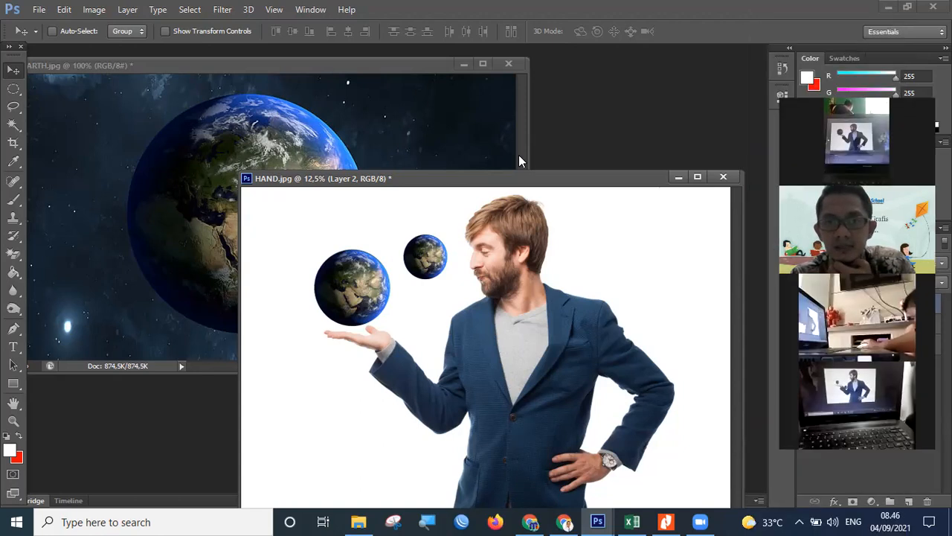
drag(378, 181, 262, 125)
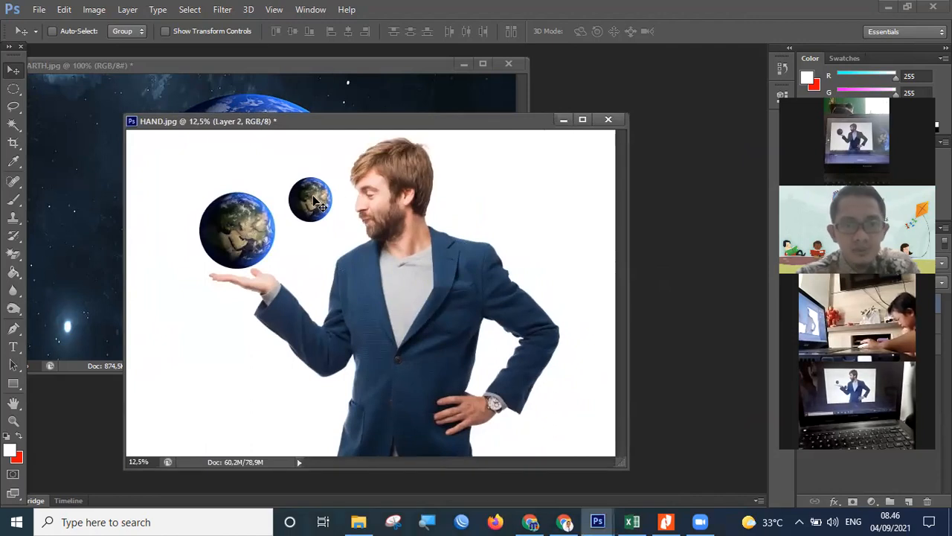
key(Delete)
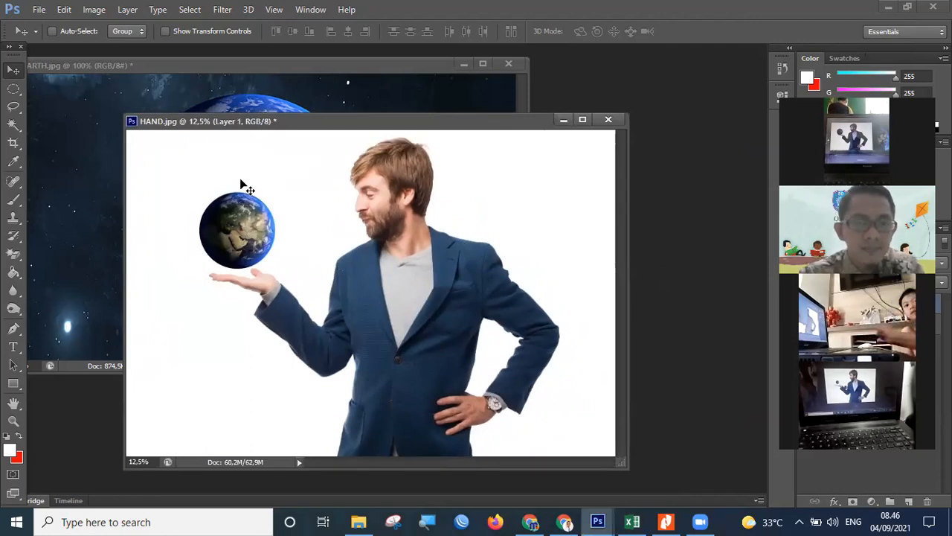
click(38, 10)
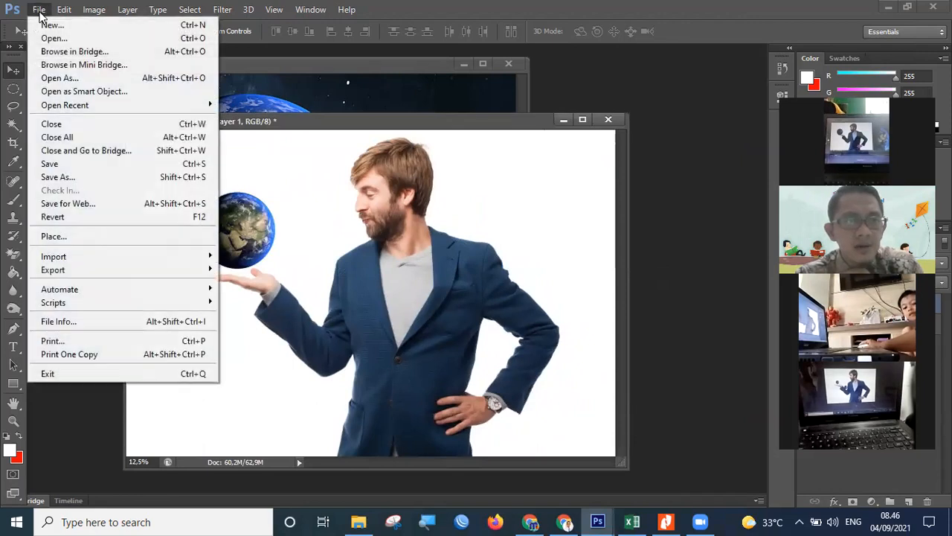
click(91, 178)
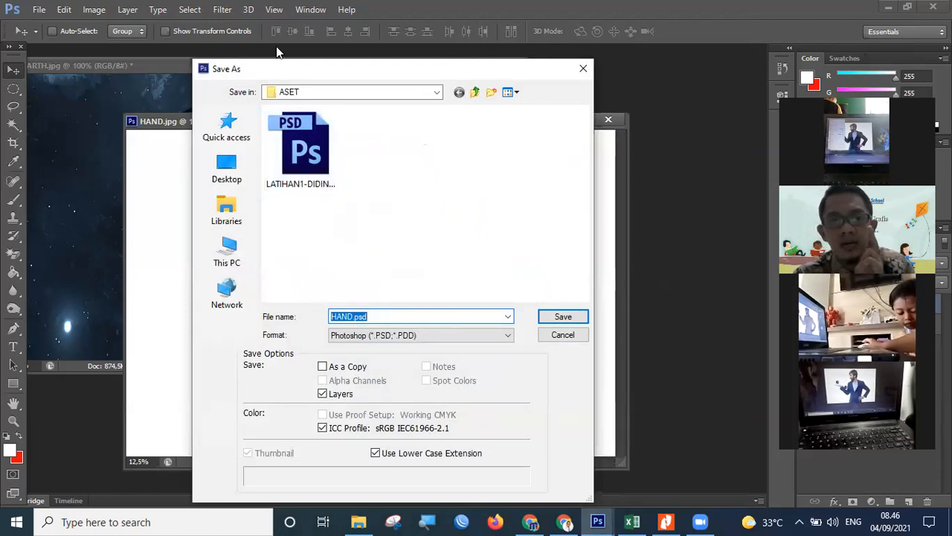
drag(272, 71, 188, 87)
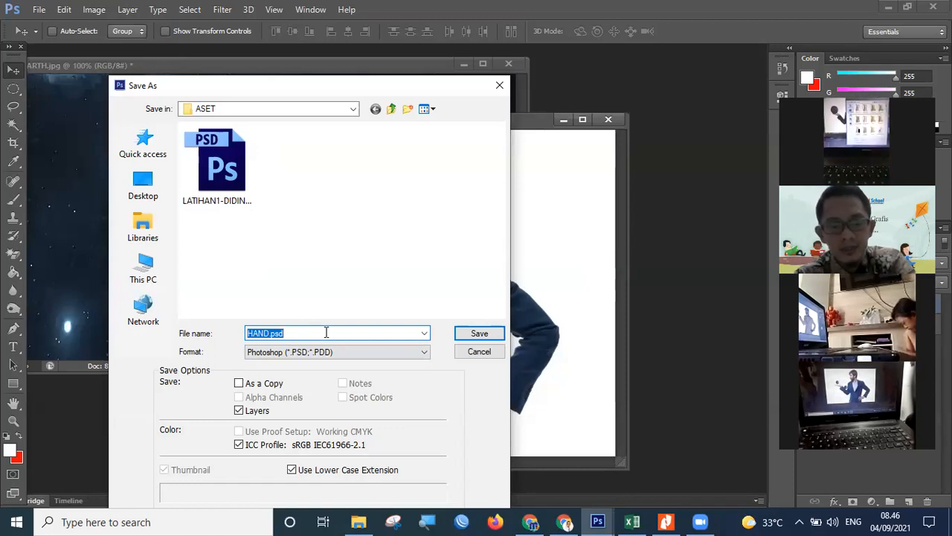
text(LA)
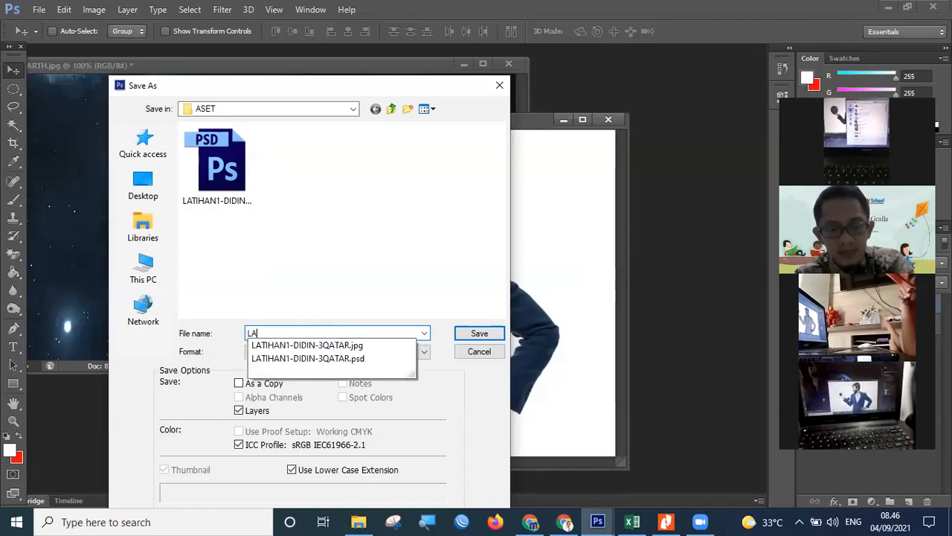
text(TIHAN2)
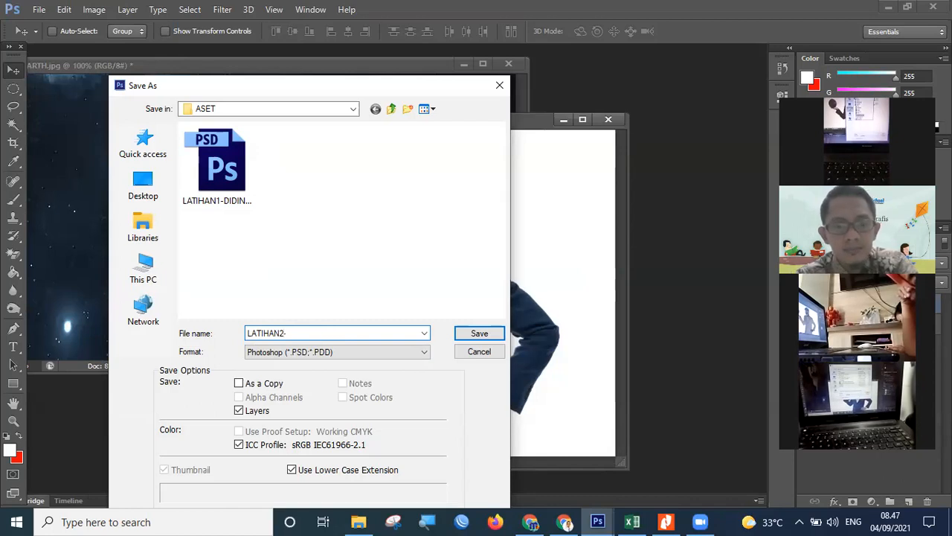
text(-DIDIN)
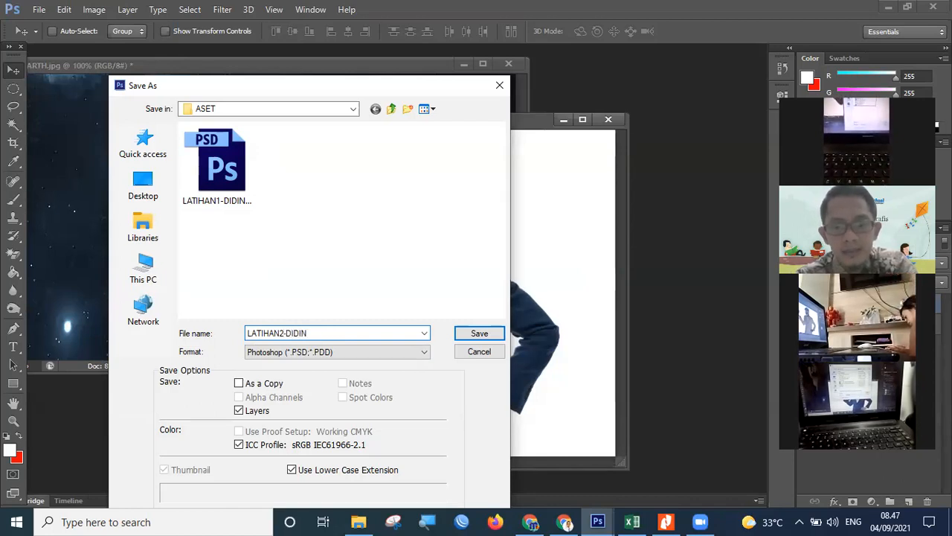
text(-3 QATAR)
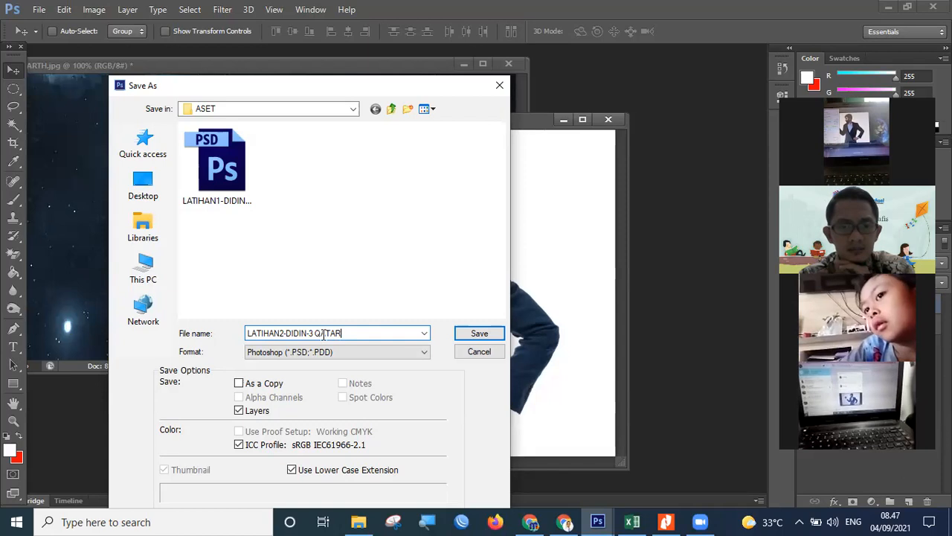
key(BackSpace)
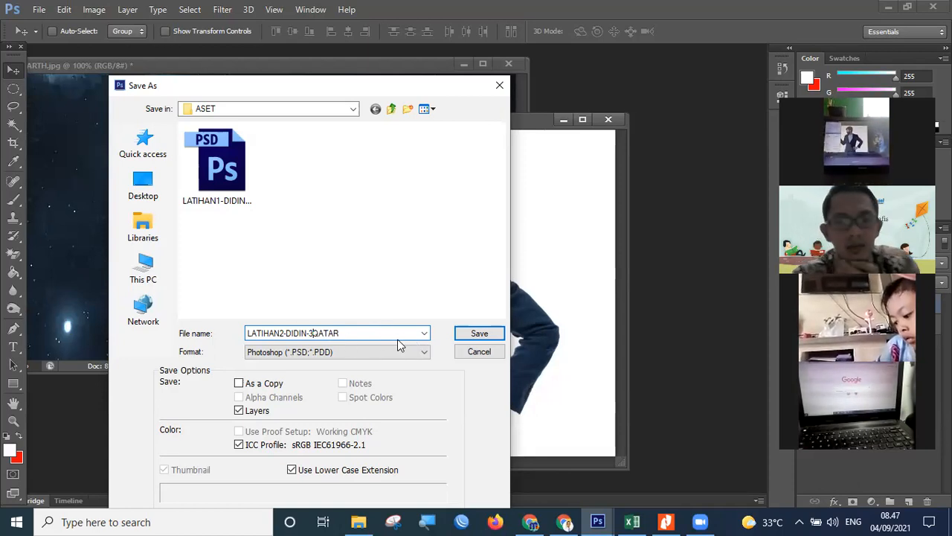
click(479, 353)
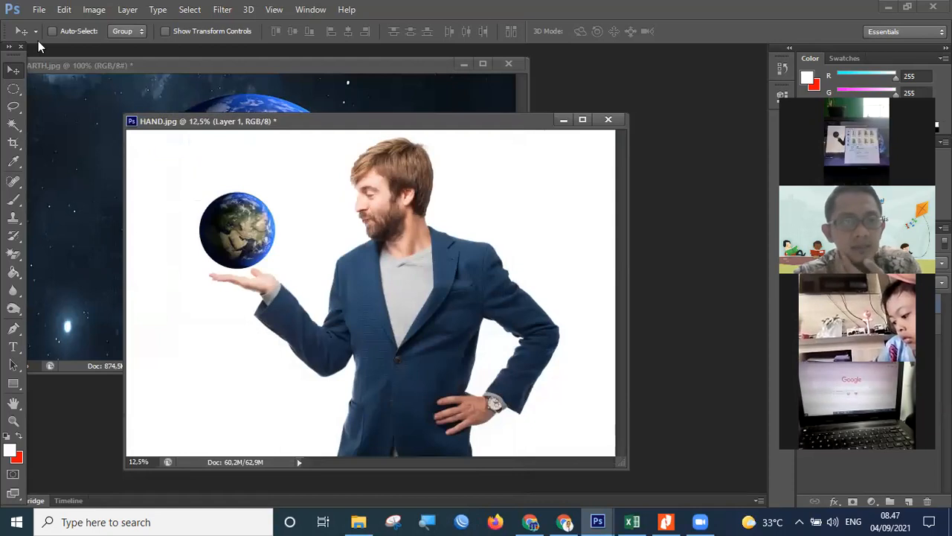
Step: Save the composite in the ASET folder as a layered Photoshop PSD, named LATIHAN2, the person's name and 3QATAR joined by hyphens, with Maximize Compatibility on
click(39, 9)
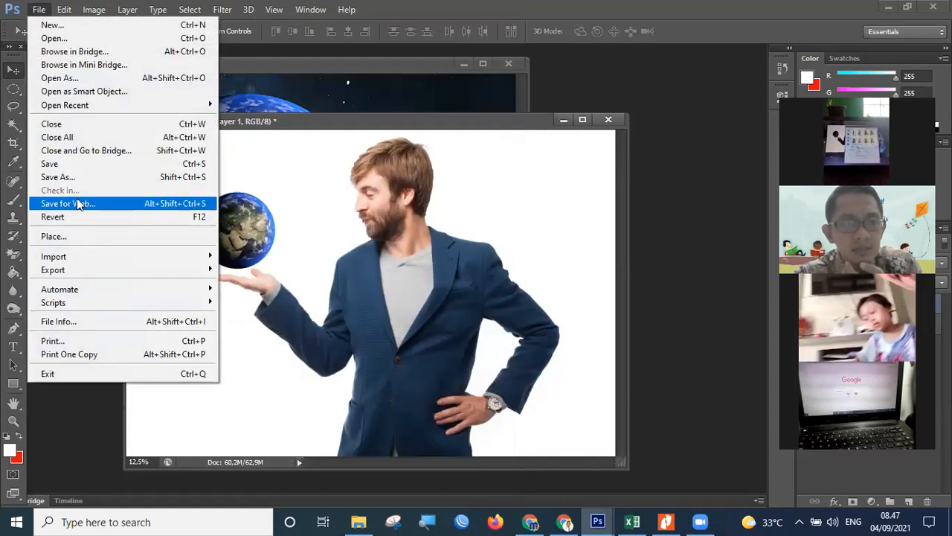
click(88, 178)
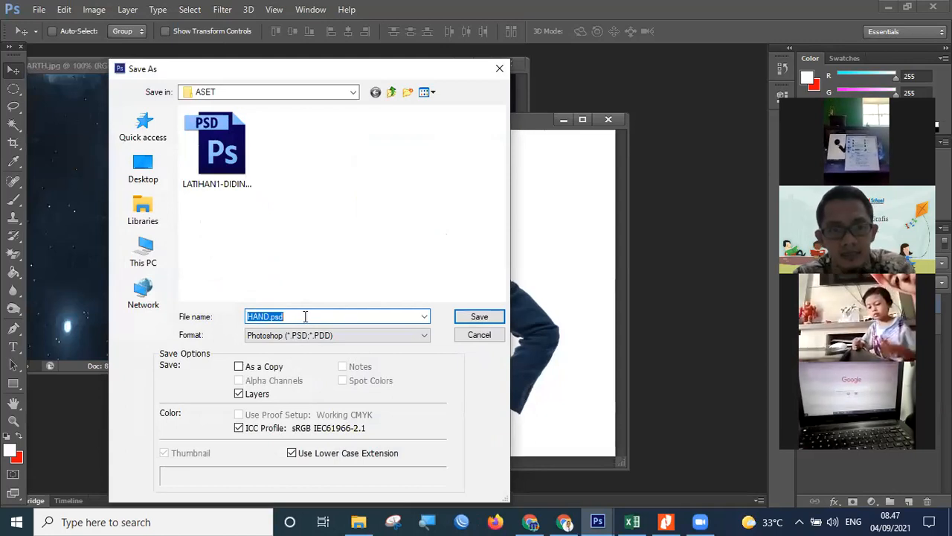
text(LATIHAN2)
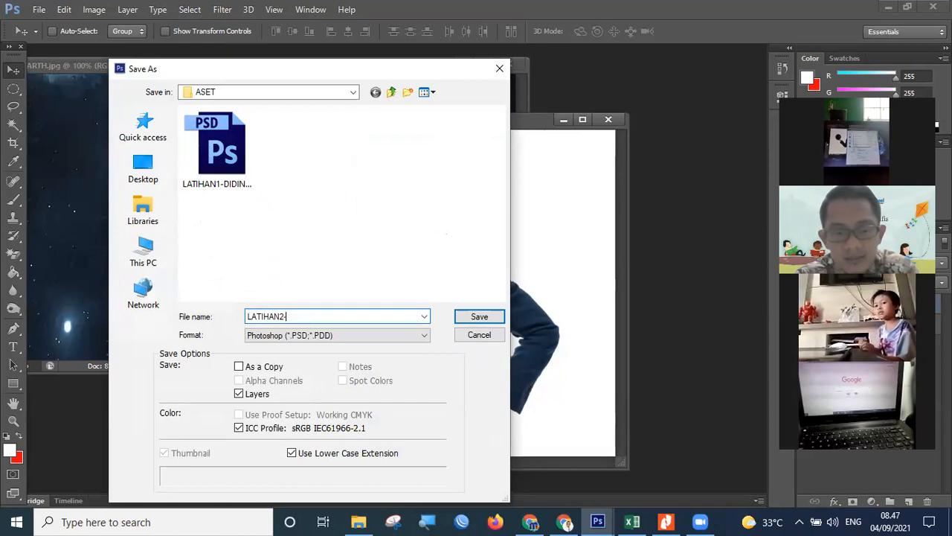
text(-DIDI)
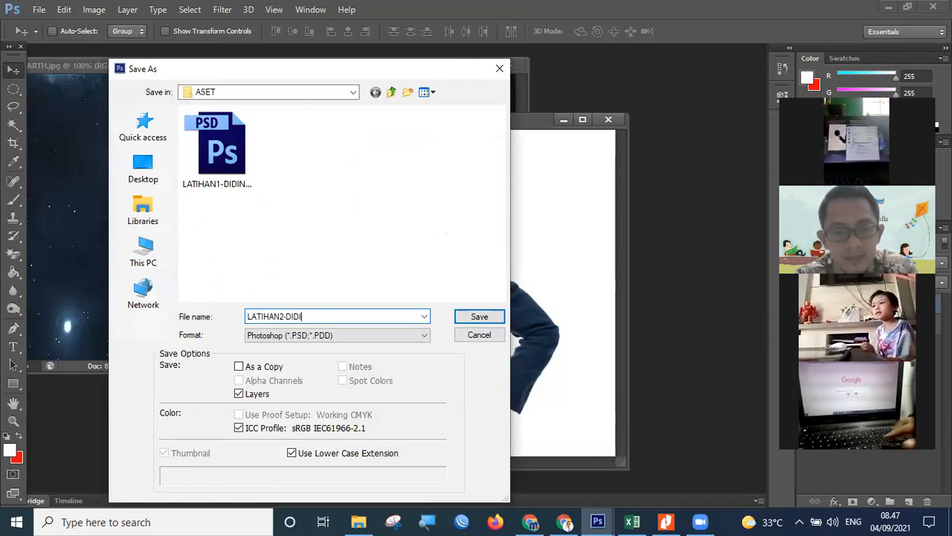
text(N-3QATAR)
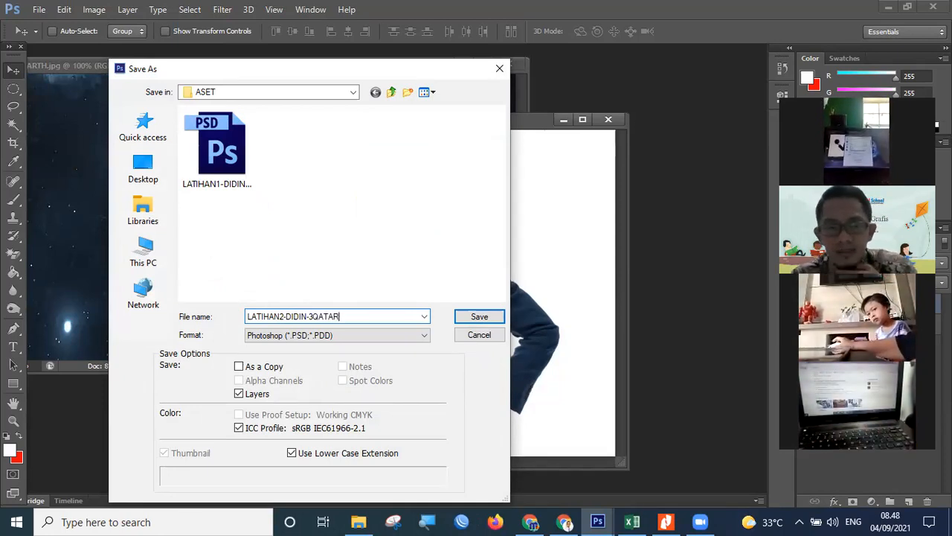
click(479, 318)
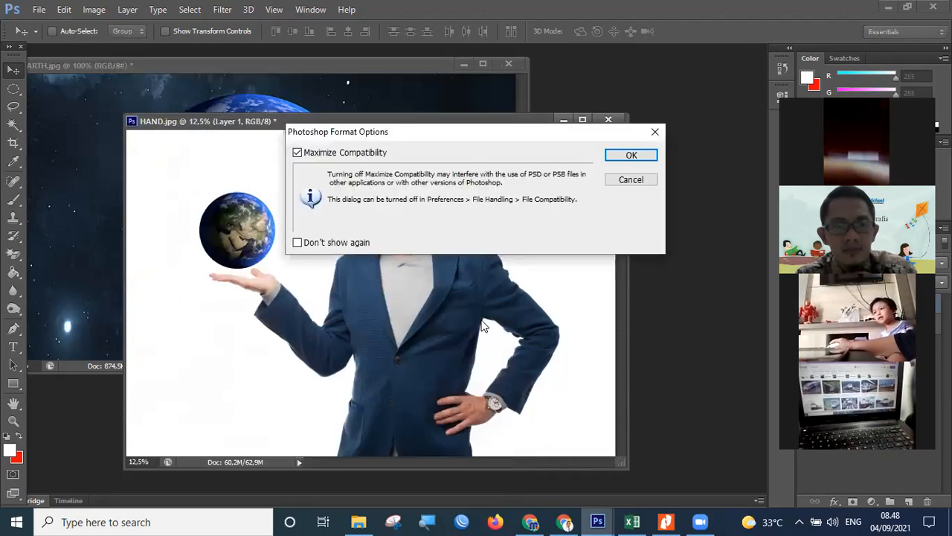
click(631, 155)
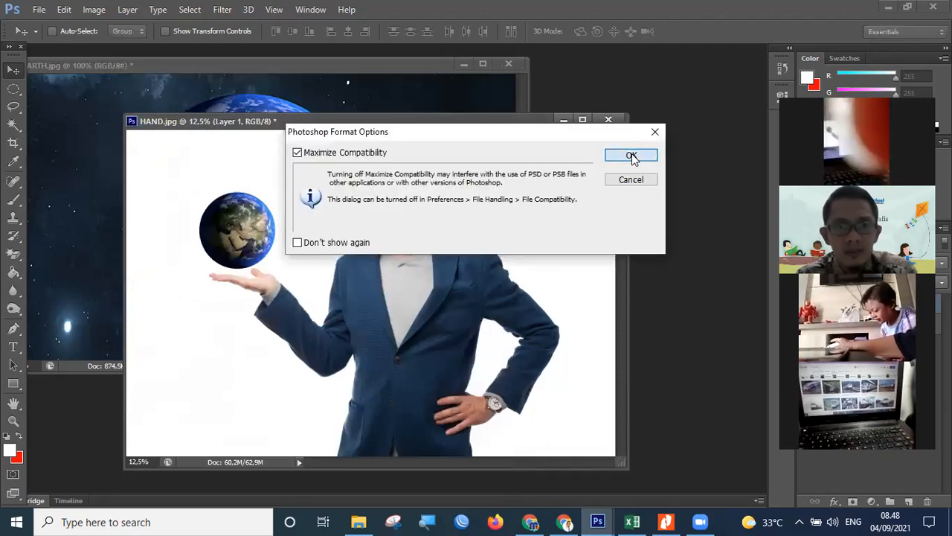
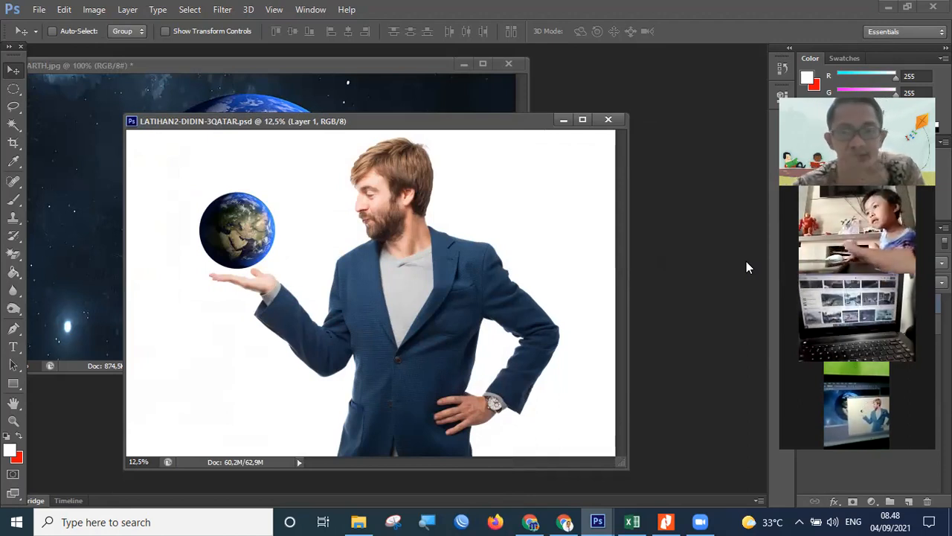
Step: Begin saving a copy of the composite in the ASET folder with JPEG as the format
click(39, 9)
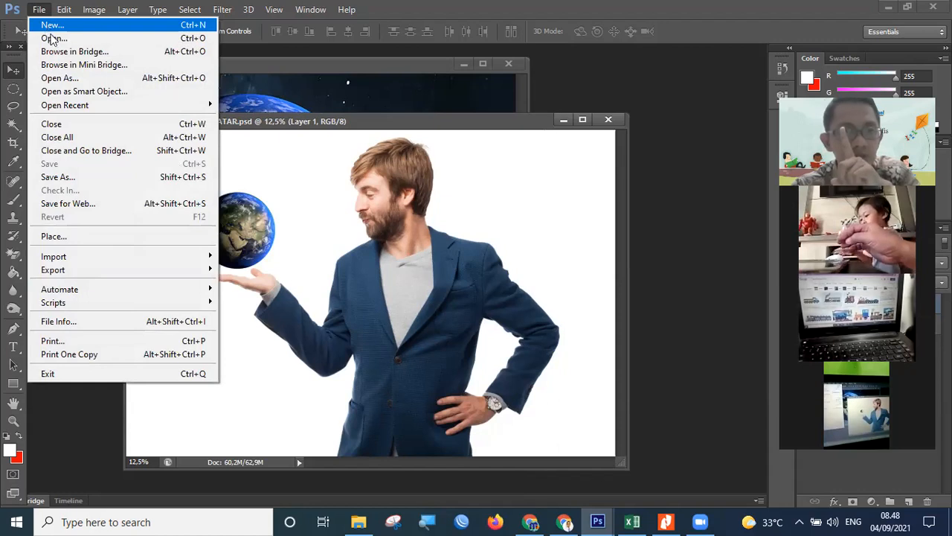
click(67, 179)
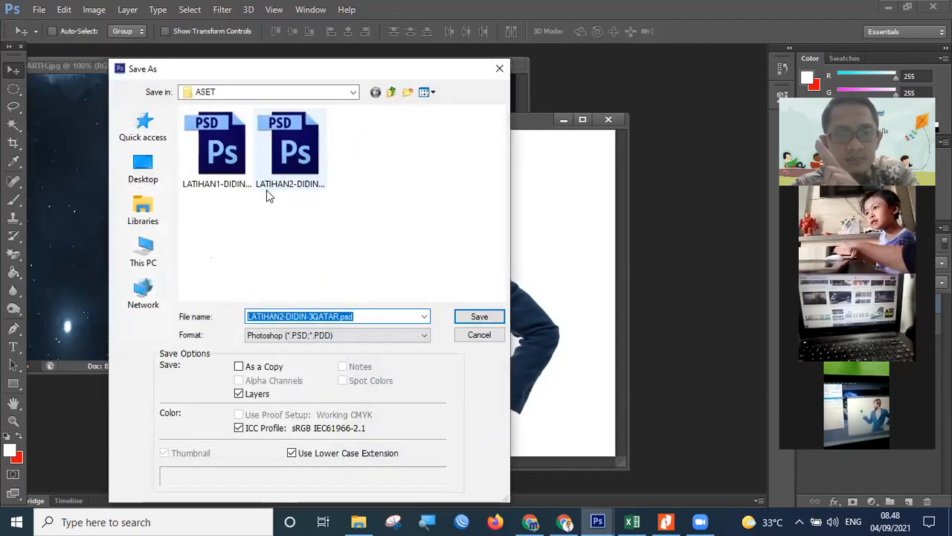
click(390, 339)
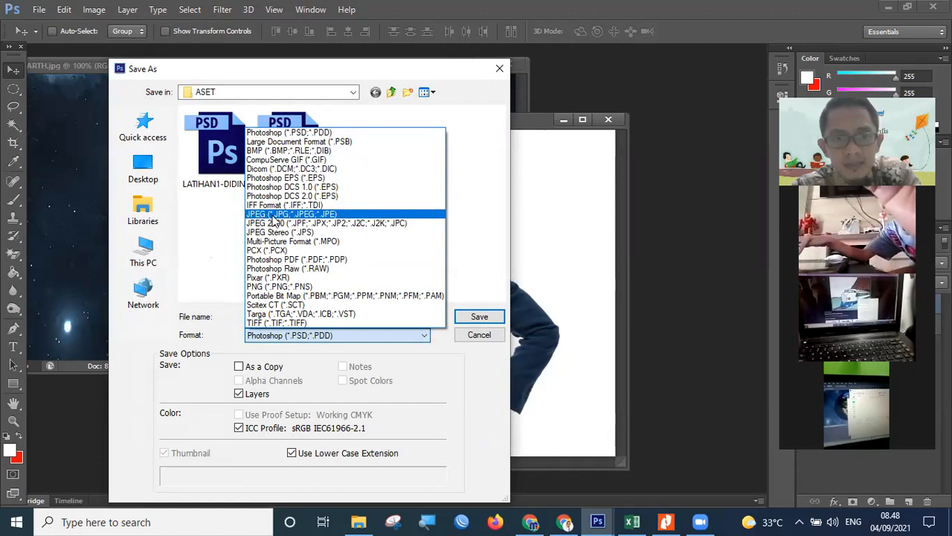
click(350, 214)
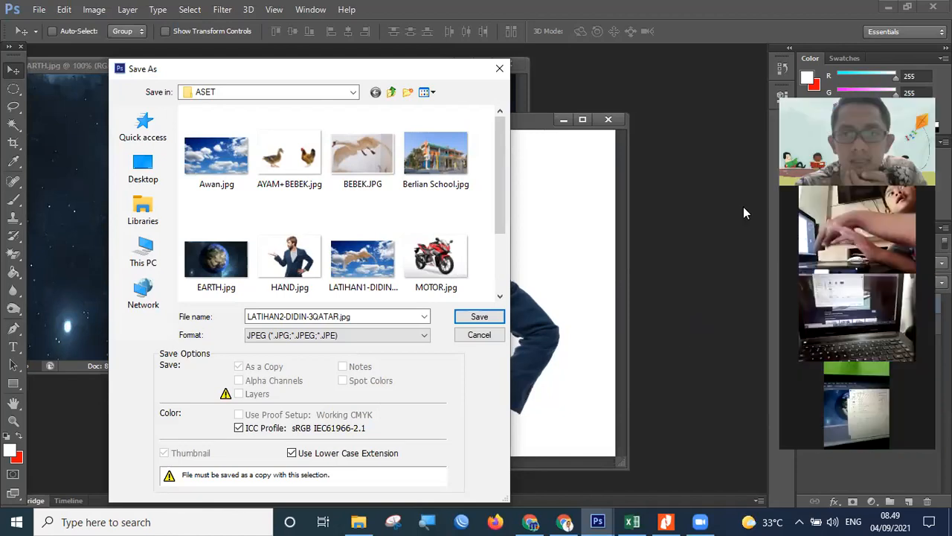
Step: Switch the save format to Photoshop PSD and back to JPEG
click(395, 336)
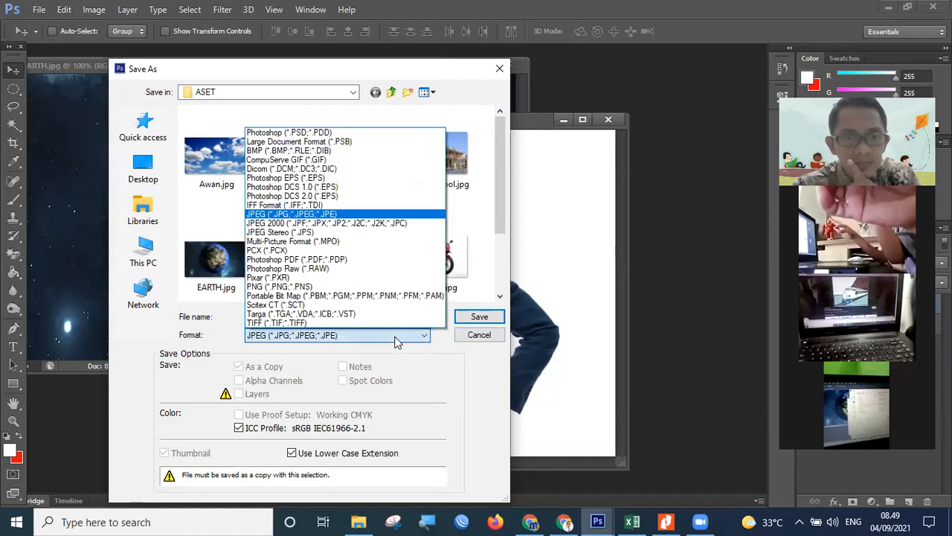
click(312, 133)
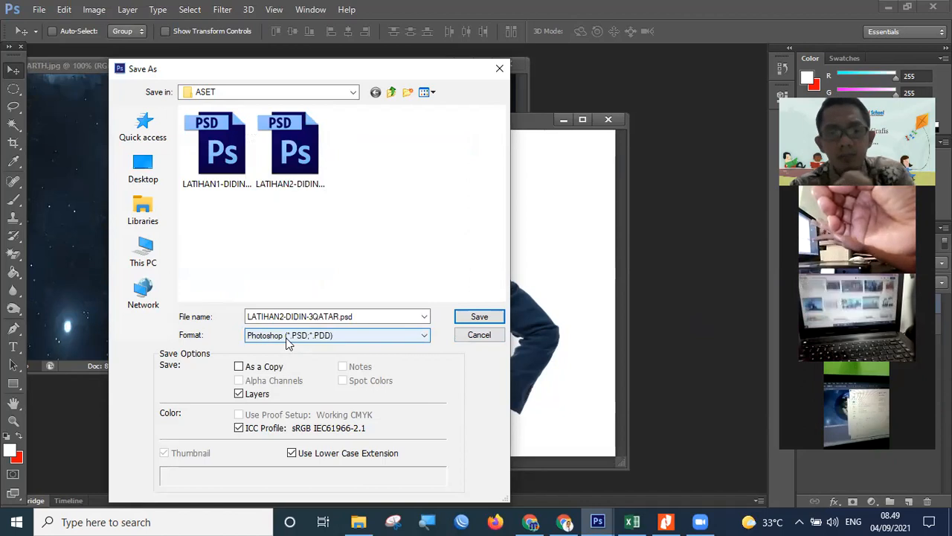
click(395, 337)
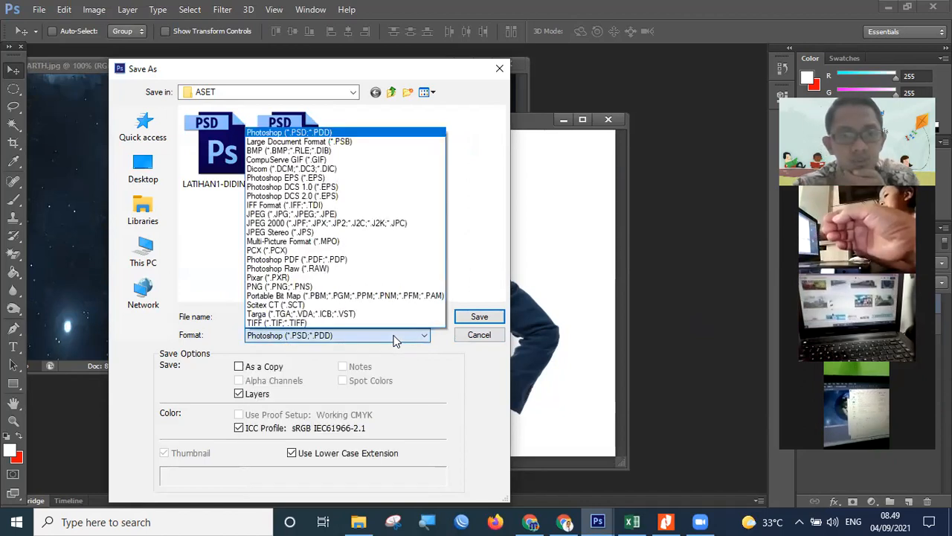
click(327, 216)
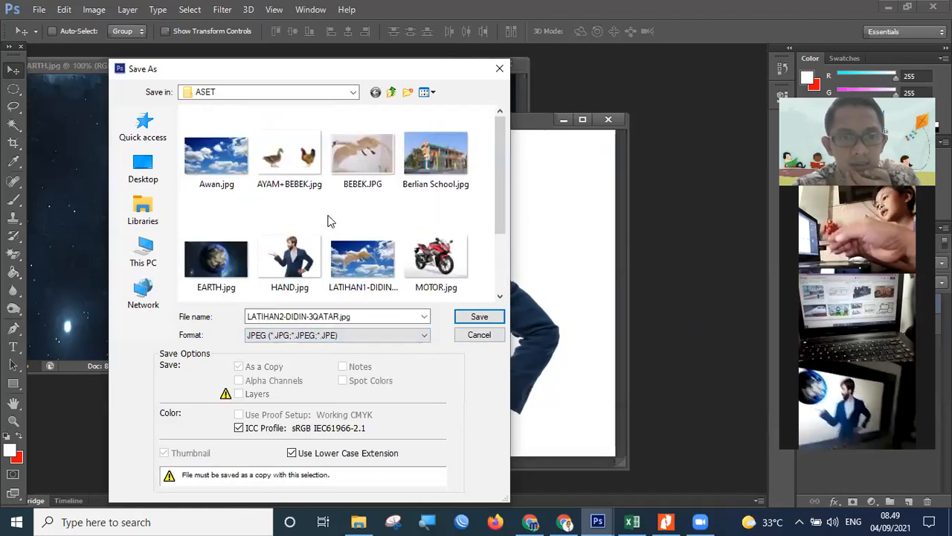
Step: Save the JPEG copy as LATIHAN2, the person's name and 3QATAR joined by hyphens, at quality 12 Maximum with Baseline ("Standard")
double_click(286, 316)
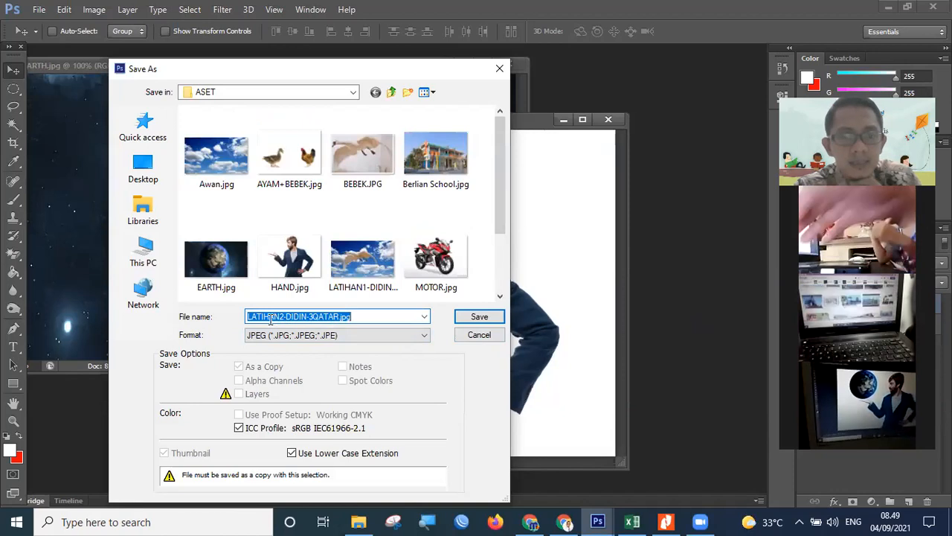
click(284, 316)
double_click(298, 318)
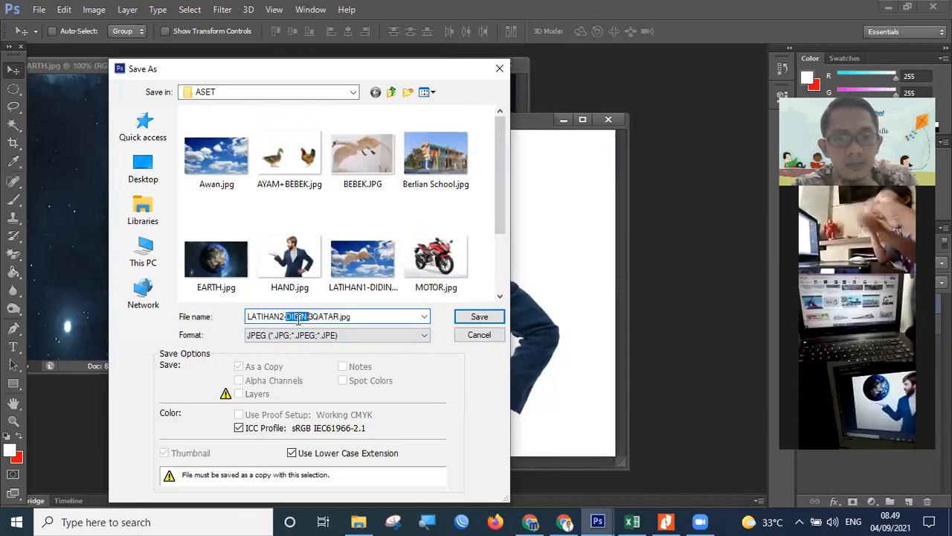
double_click(322, 316)
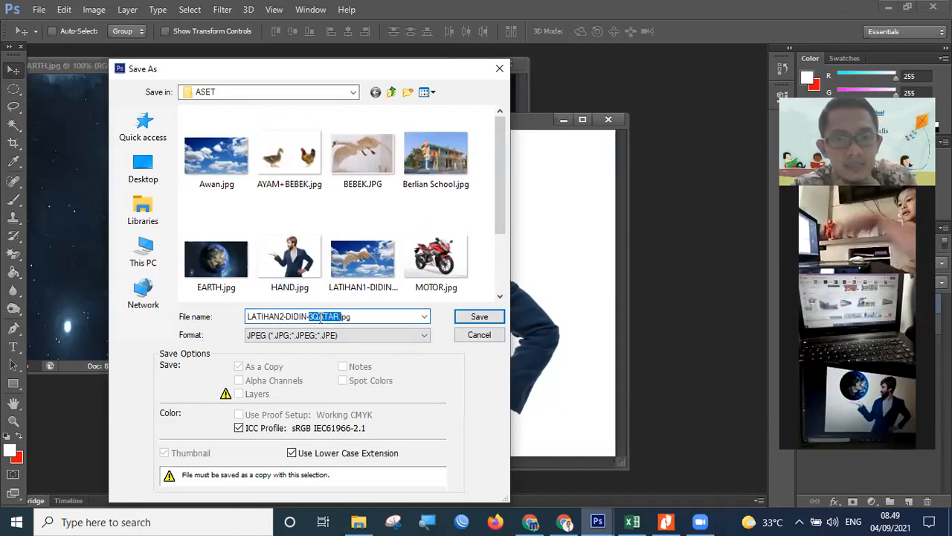
click(480, 318)
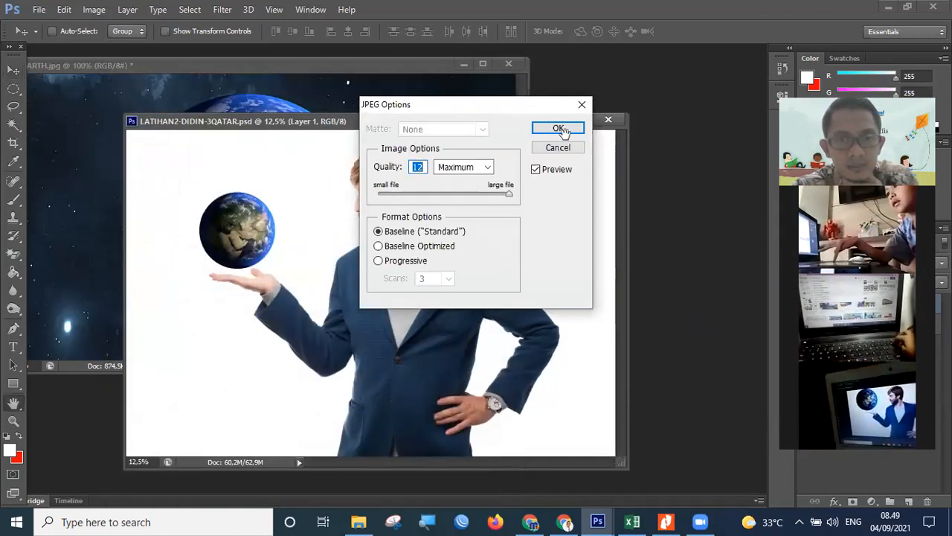
click(559, 129)
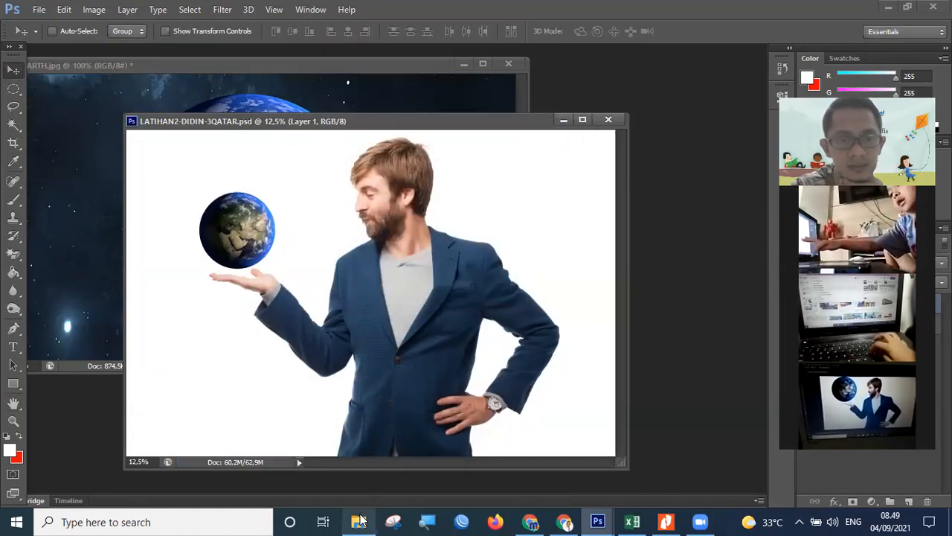
Step: Switch to File Explorer and check the LATIHAN1 and LATIHAN2 exercise files in the ASET folder
click(360, 520)
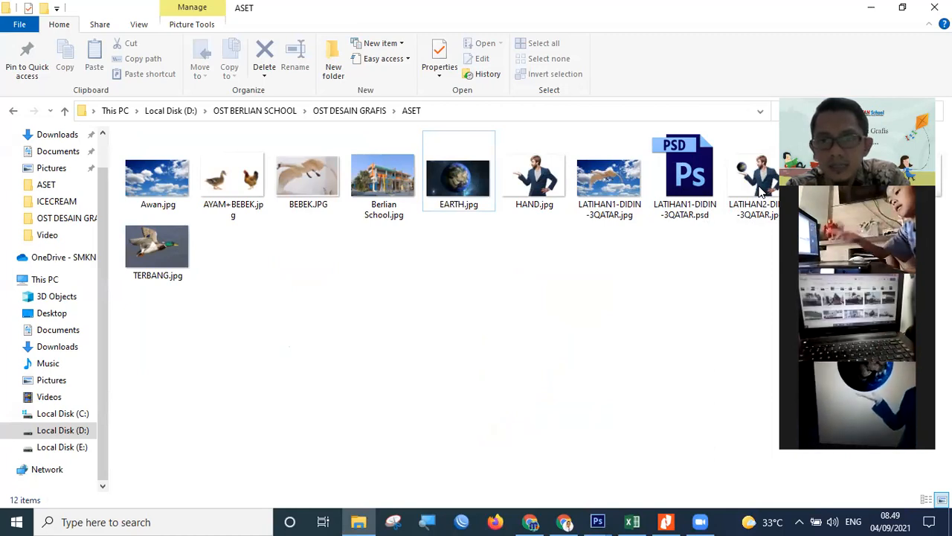
click(691, 195)
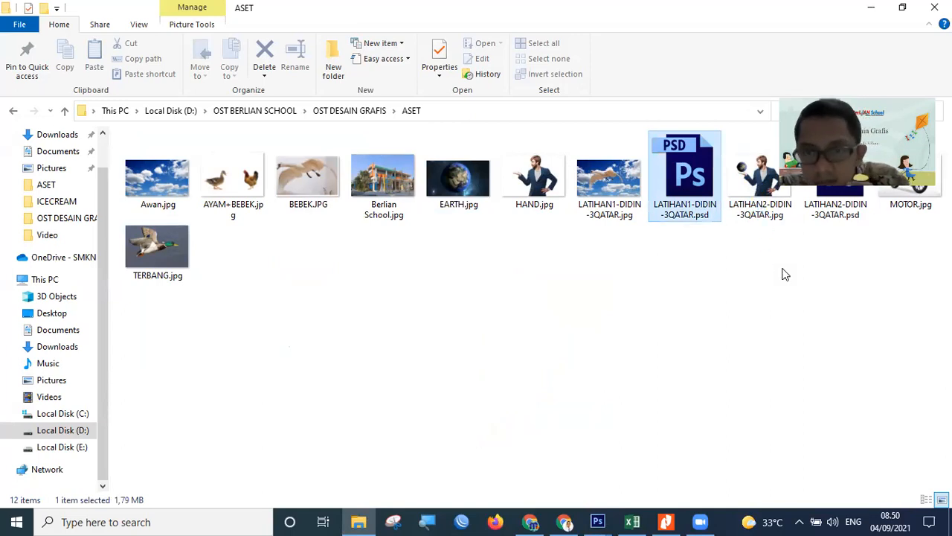
click(835, 214)
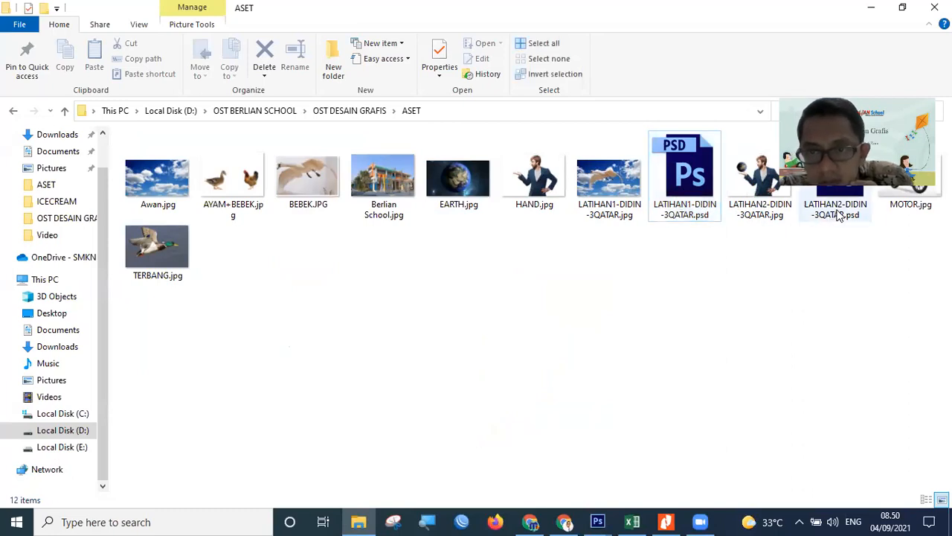
click(762, 219)
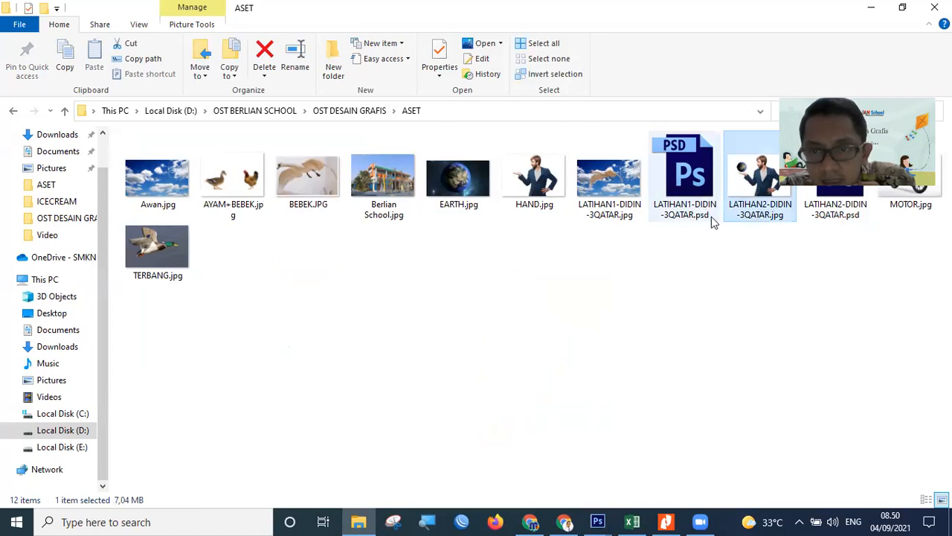
click(792, 220)
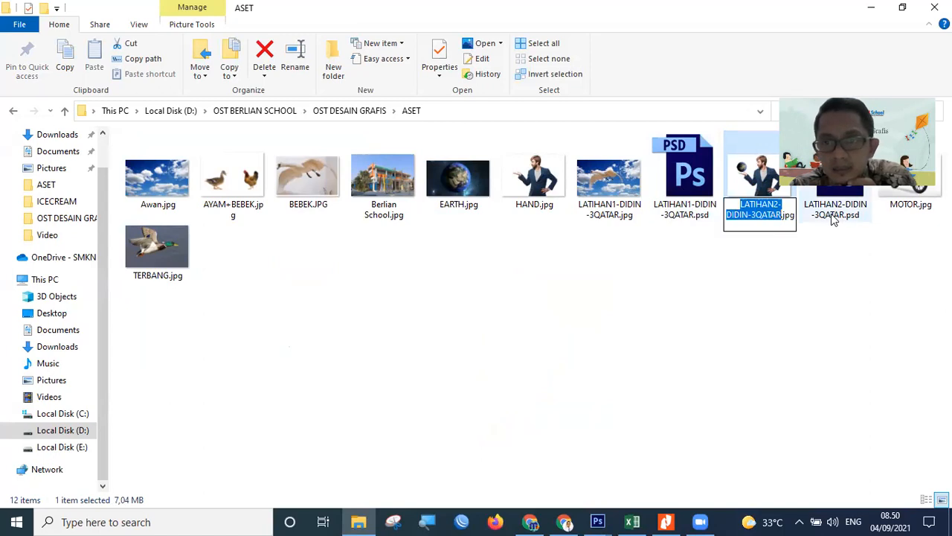
click(835, 216)
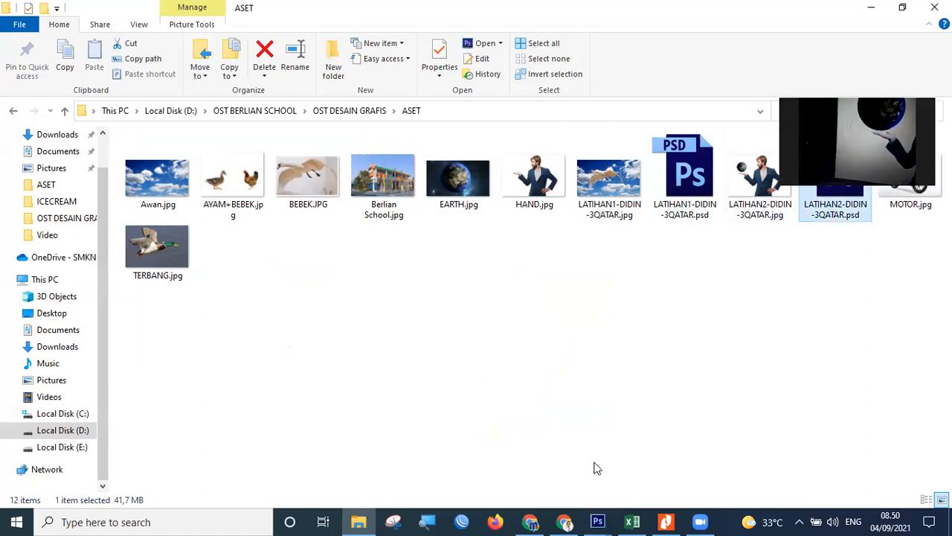
Step: Switch to Google Classroom in Chrome and start a new assignment in the classwork of OST Desain Grafis BerLIAN School
click(565, 521)
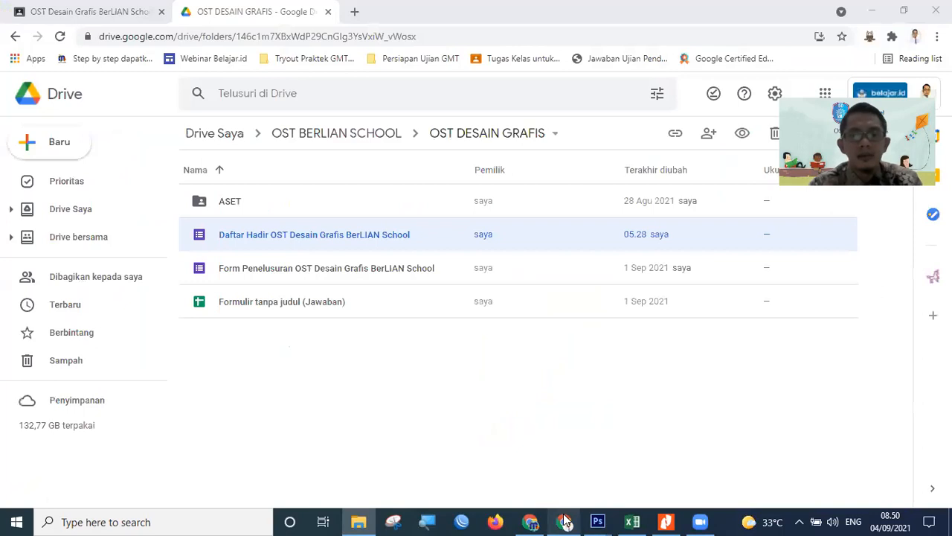
click(109, 7)
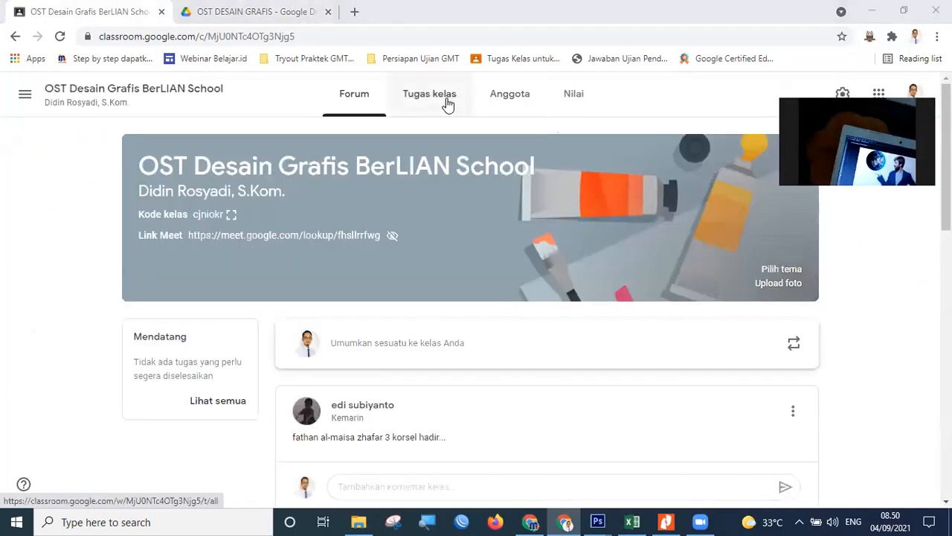
click(447, 102)
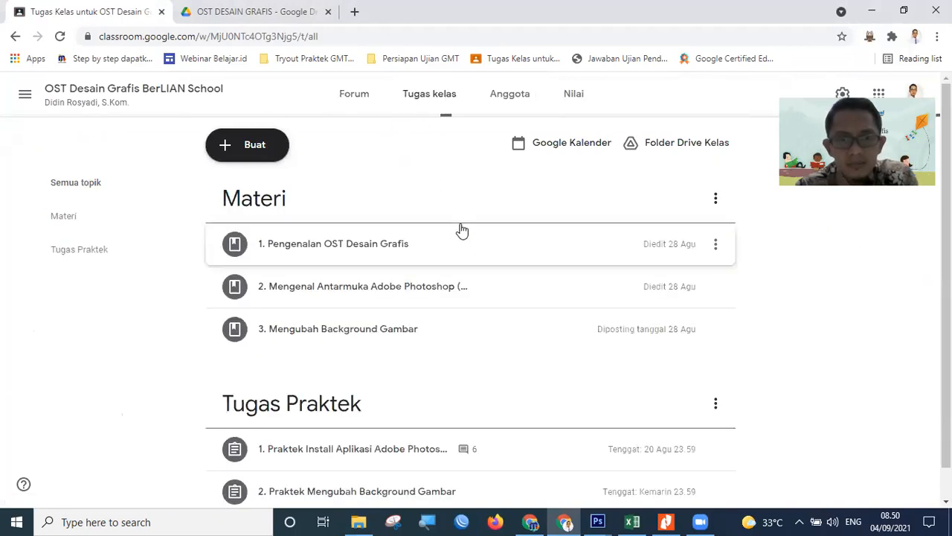
click(267, 153)
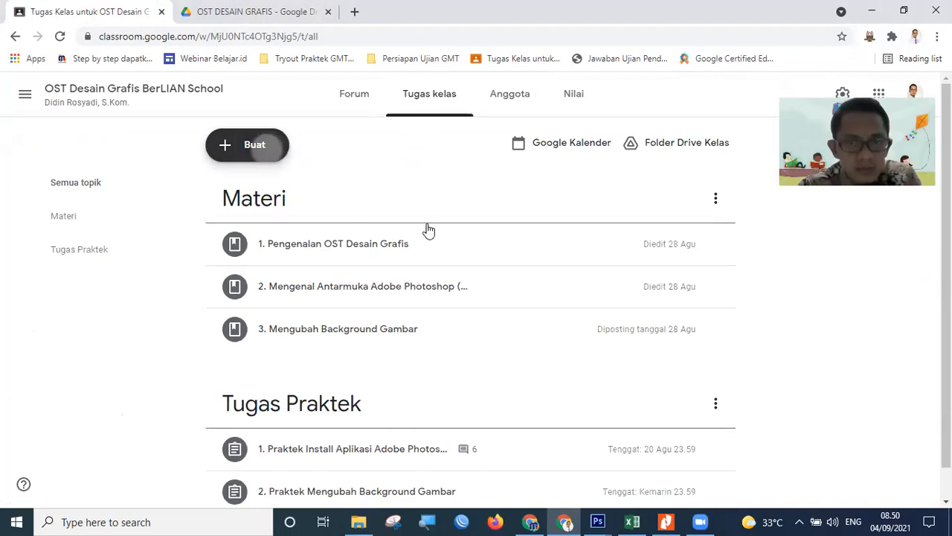
click(294, 146)
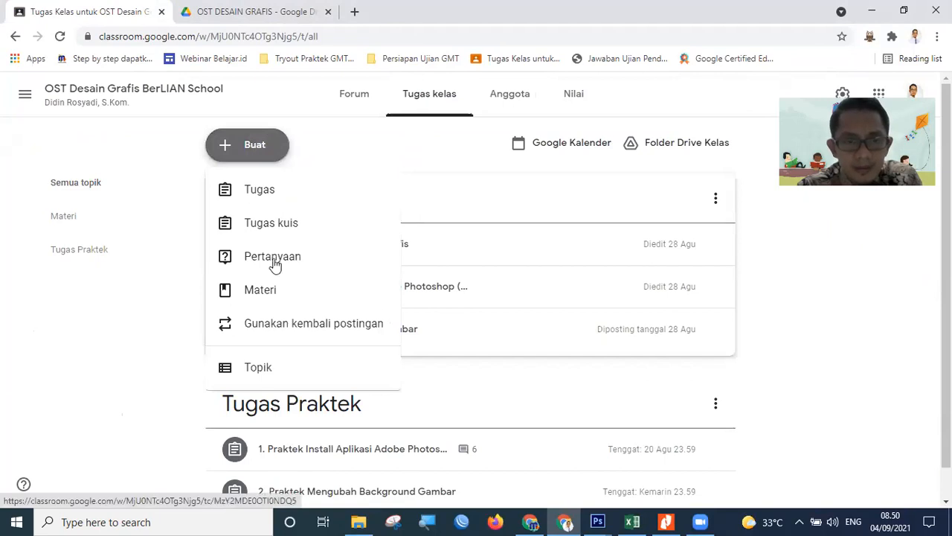
click(277, 193)
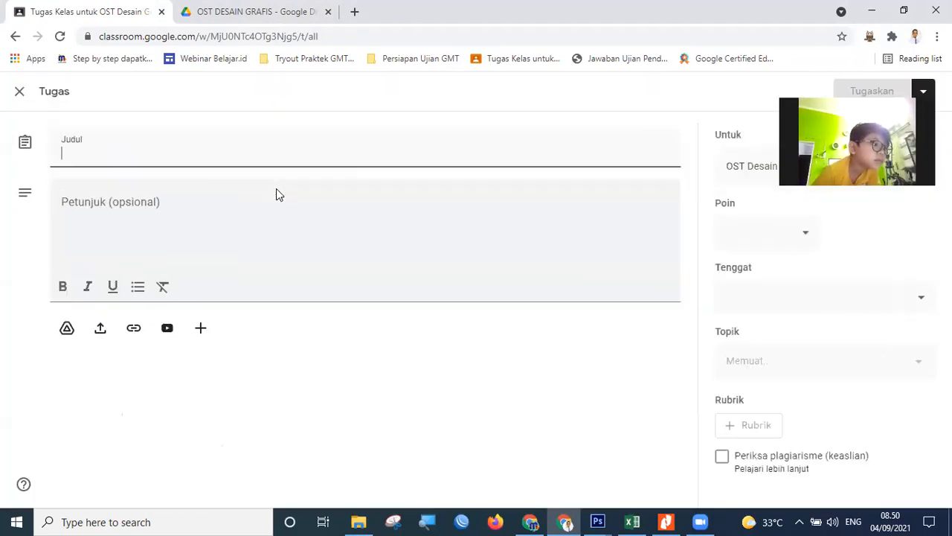
Step: Enter "3. Praktik Seleksi dengan Eliptical Marquee Tools" as the assignment title
text(3. Pr)
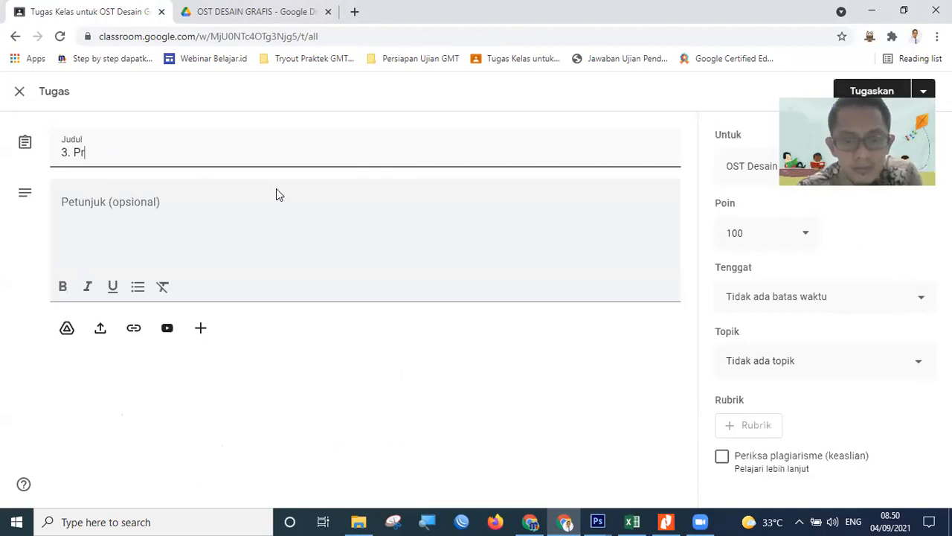
text(aktik)
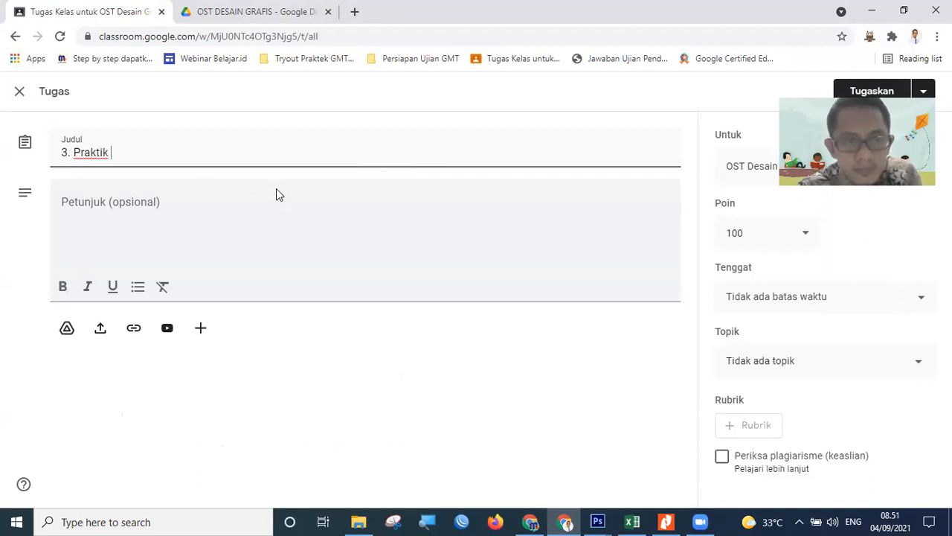
text( Seleski)
key(BackSpace)
key(BackSpace)
key(BackSpace)
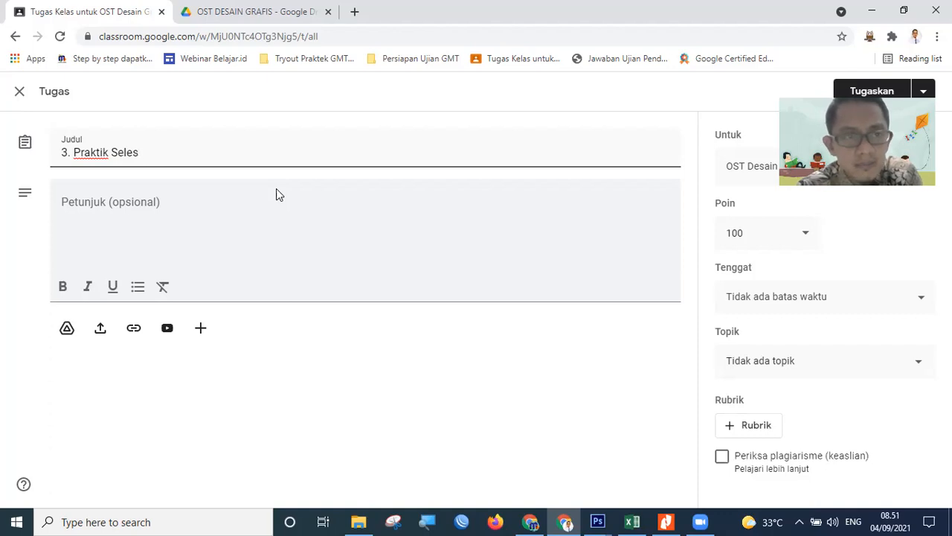
text(ksi dengan El)
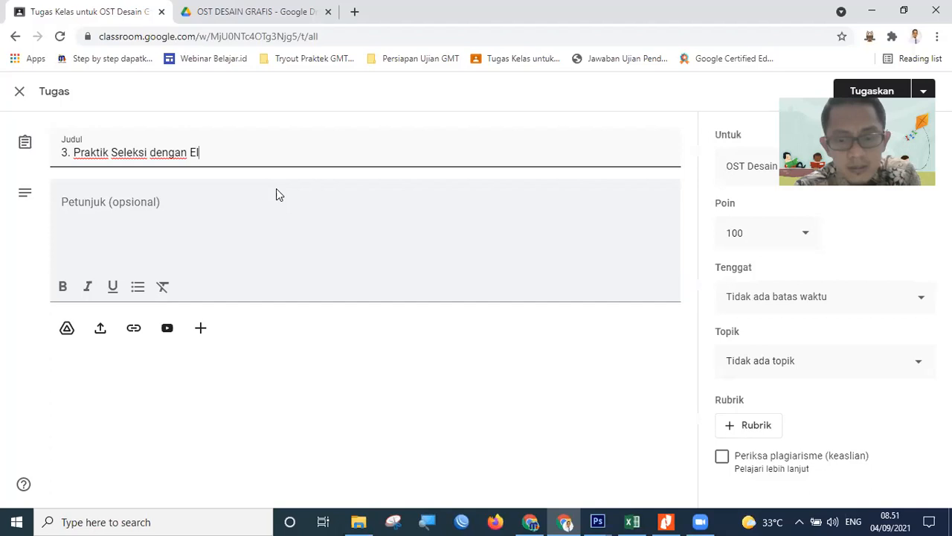
text(iptical Marquee Tools)
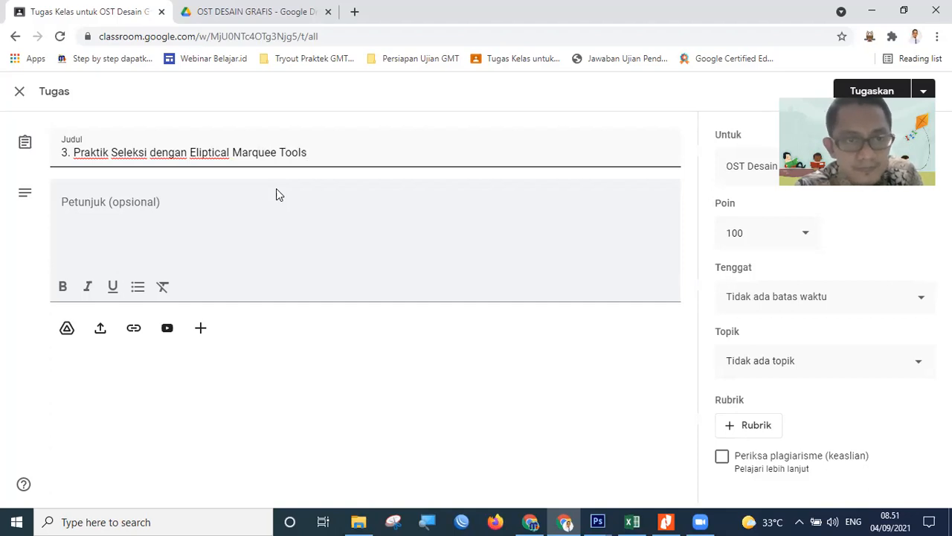
Step: Capitalize the word "dengan" in the assignment title so it reads "Dengan"
key(ctrl+Left)
key(ctrl+Left)
key(ctrl+Left)
key(shift+Right)
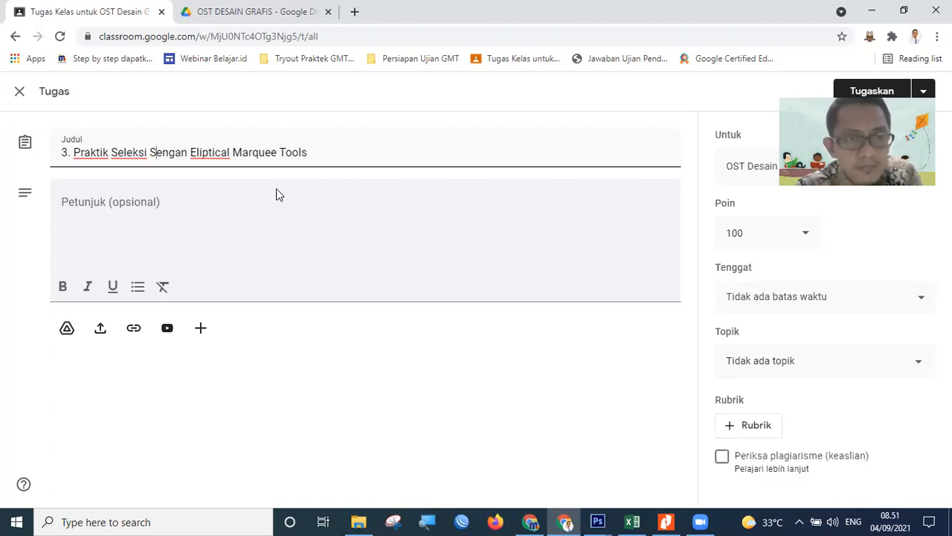
key(Delete)
text(D)
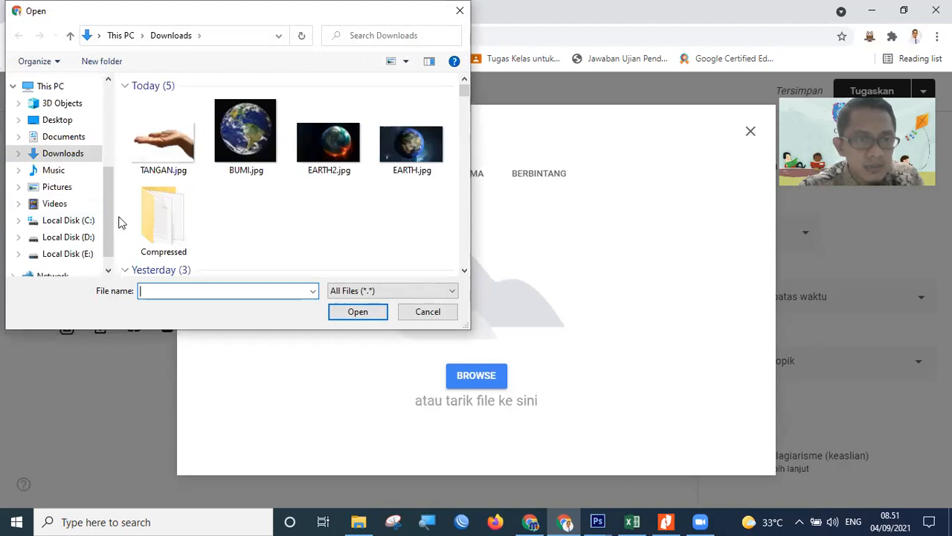
Step: Attach EARTH.jpg and HAND.jpg from the ASET folder of OST DESAIN GRAFIS on Local Disk (D:) to the assignment
click(163, 141)
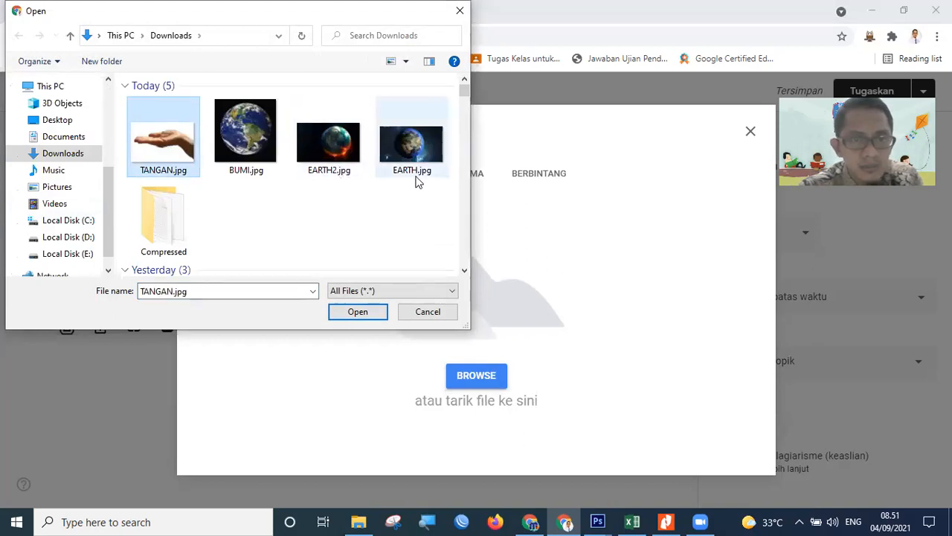
click(84, 238)
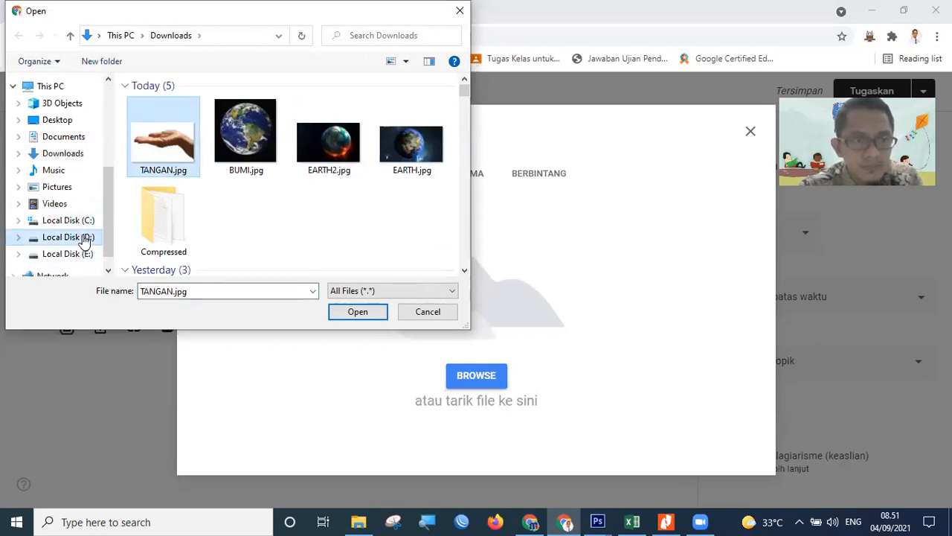
scroll(182, 253, down, 5)
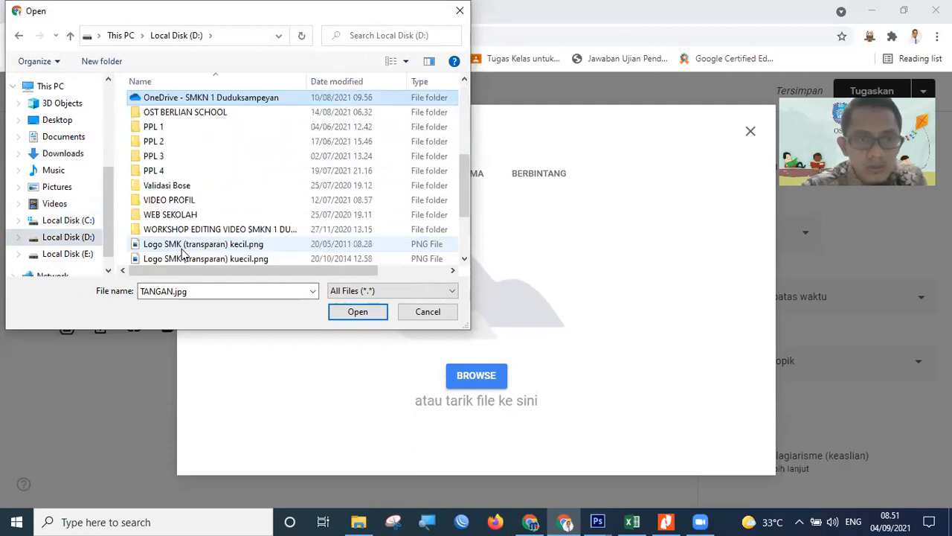
click(220, 119)
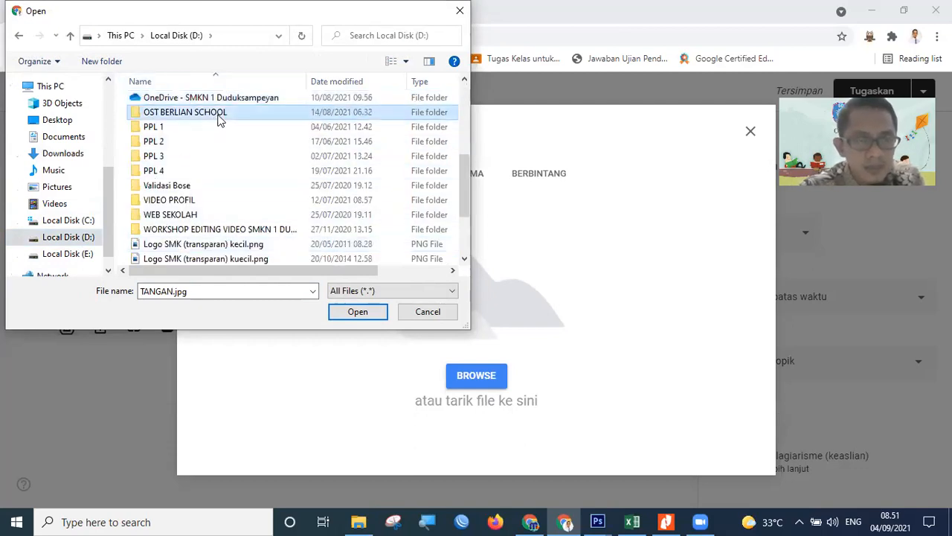
double_click(219, 119)
double_click(197, 120)
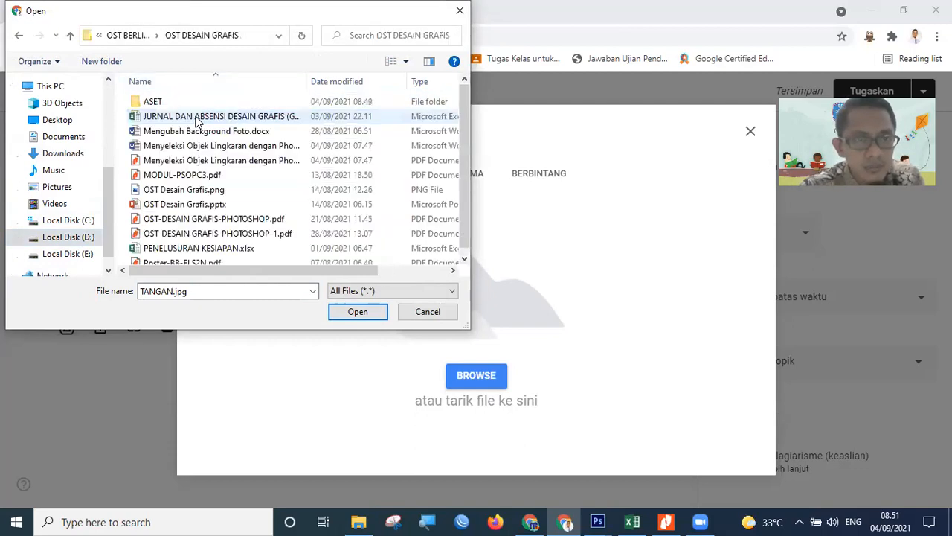
double_click(181, 101)
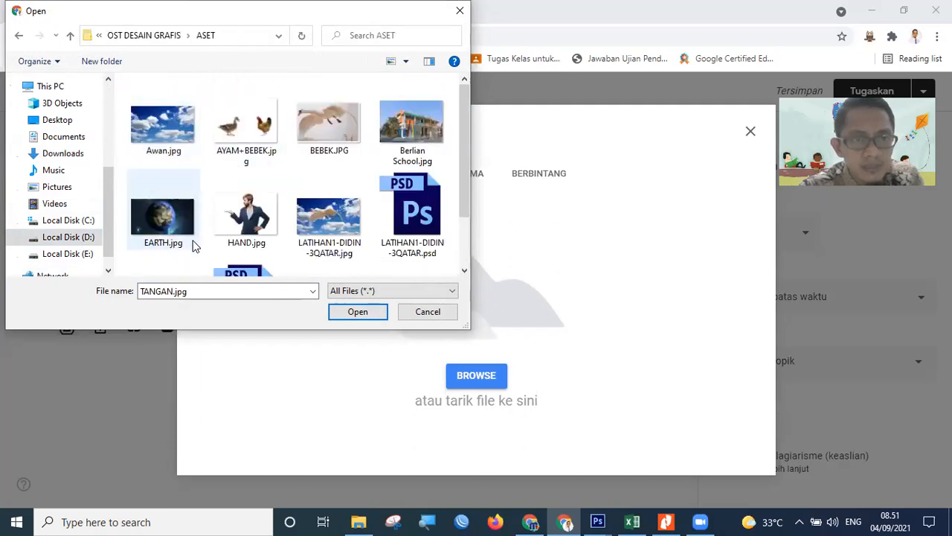
click(172, 235)
ctrl+click(237, 227)
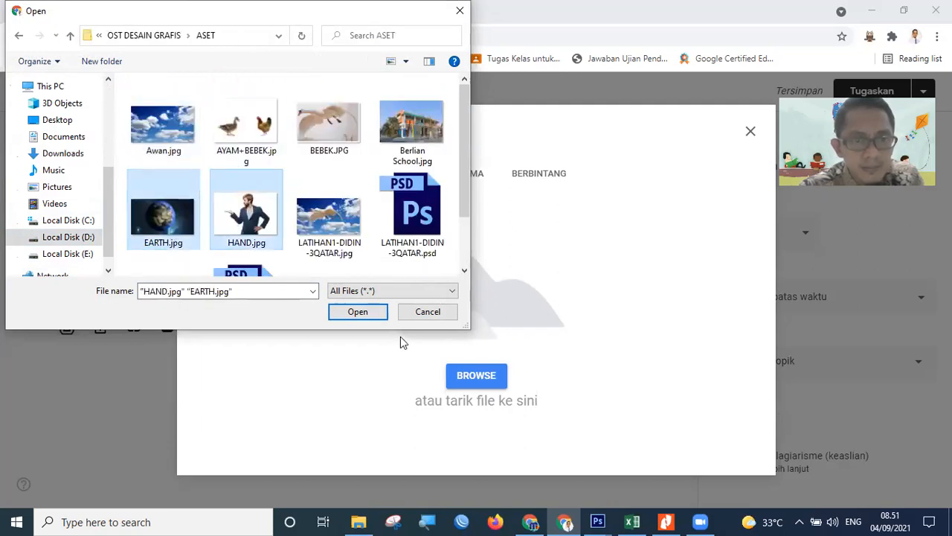
click(358, 314)
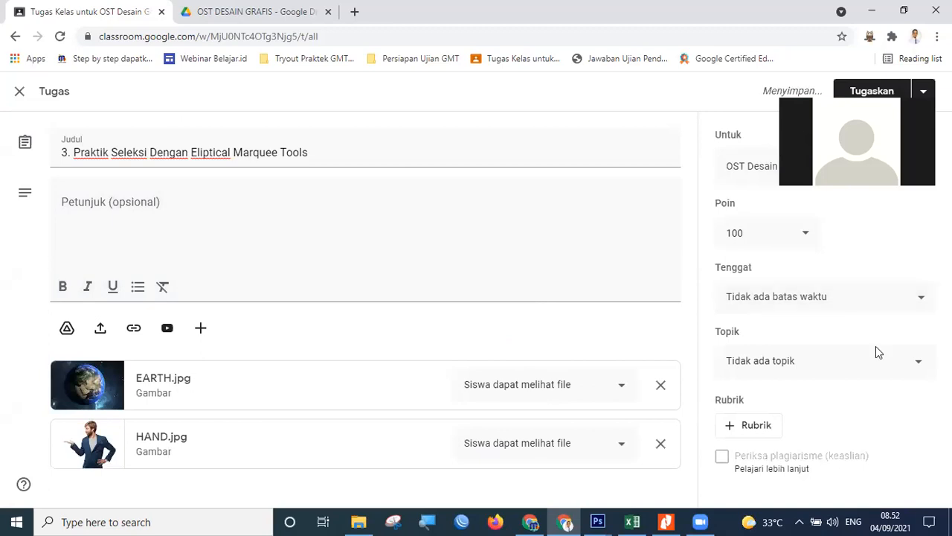
Step: Set the assignment's deadline to 10 Sep 2021 at 23.59
click(912, 298)
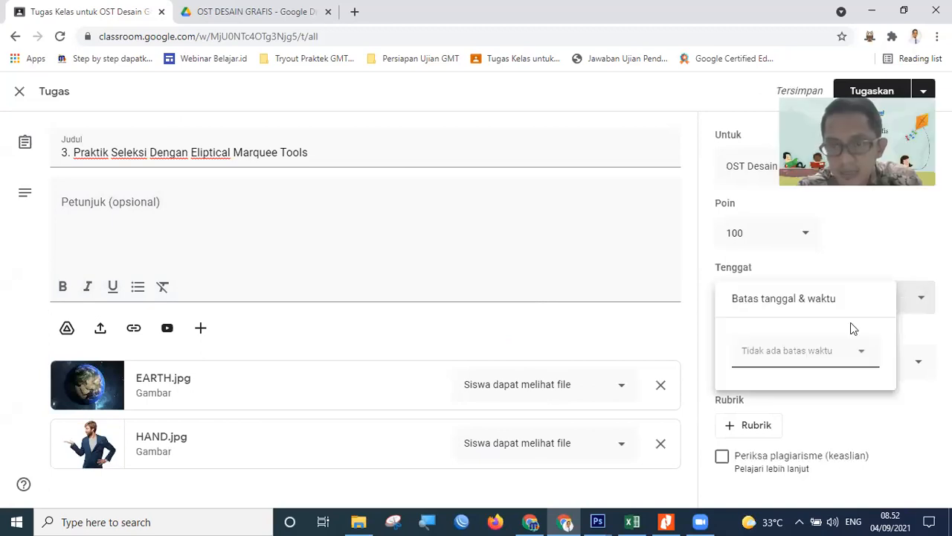
click(861, 354)
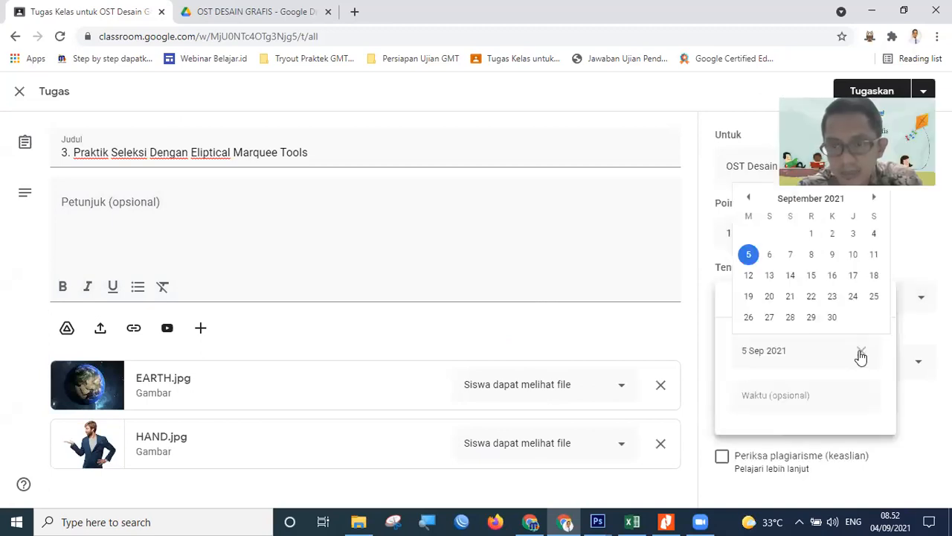
click(854, 259)
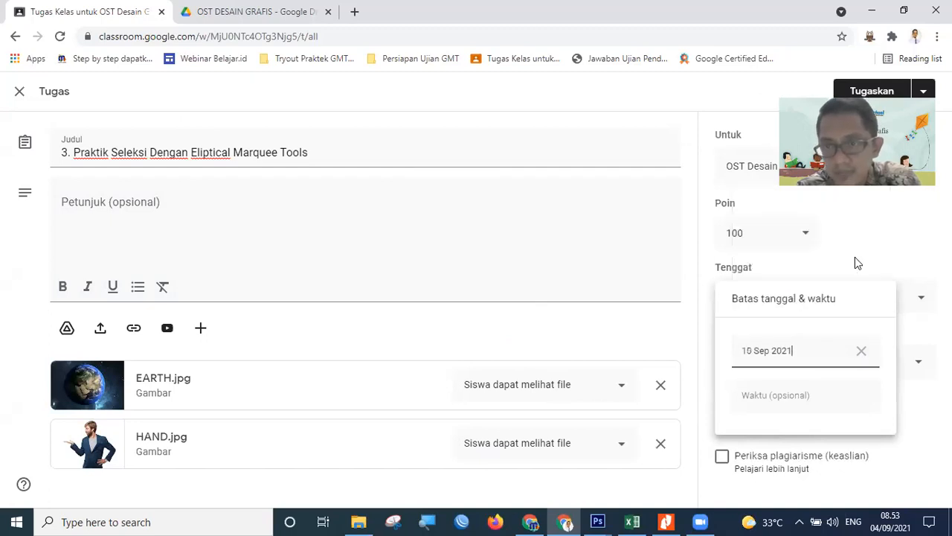
click(782, 394)
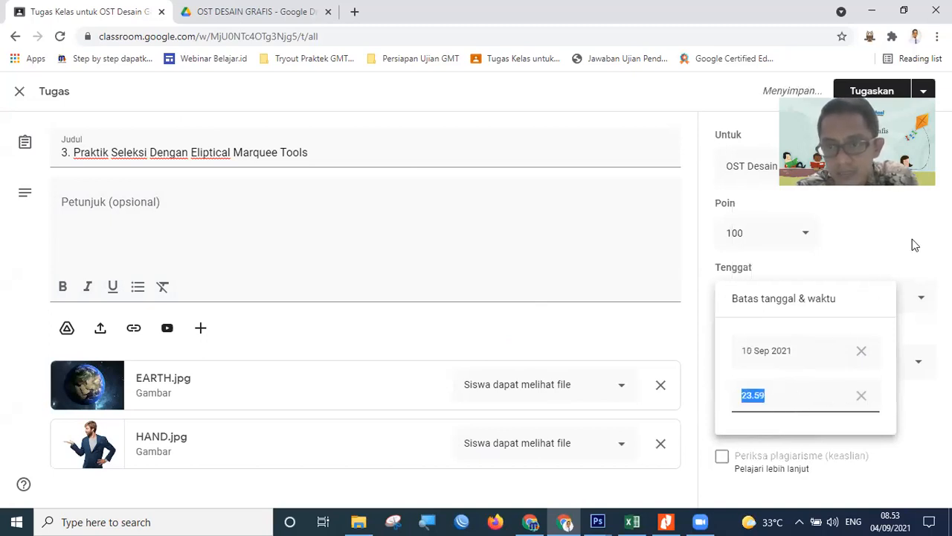
click(857, 156)
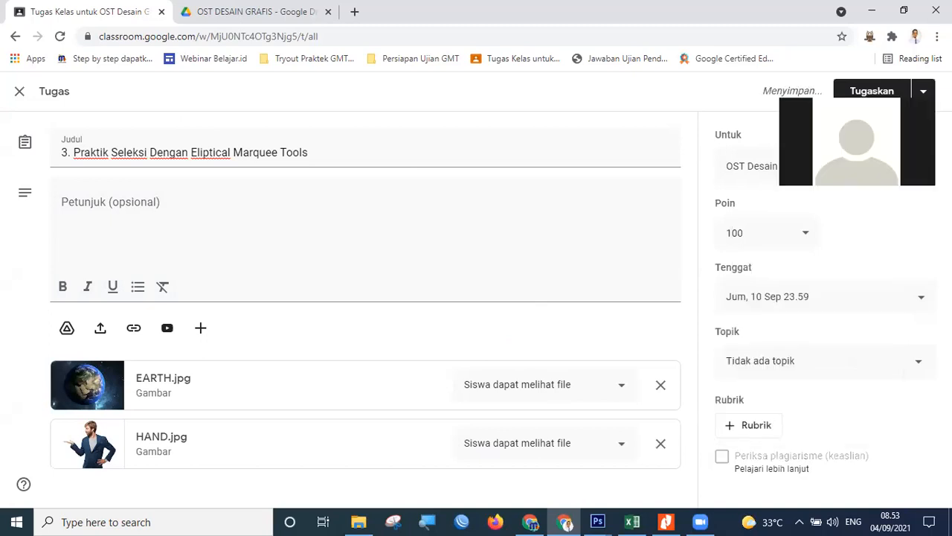
Step: File the assignment under the topic Tugas Praktek and assign it to the class
click(917, 364)
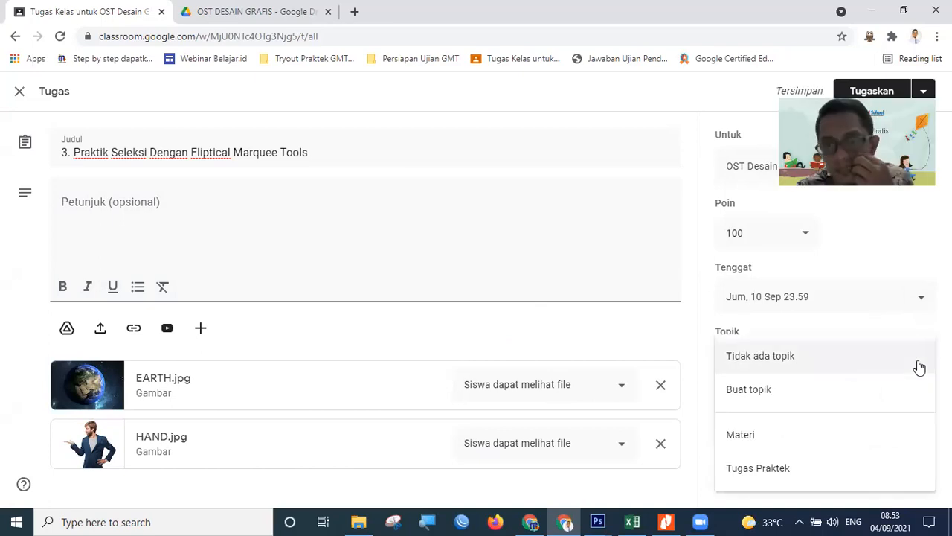
click(814, 469)
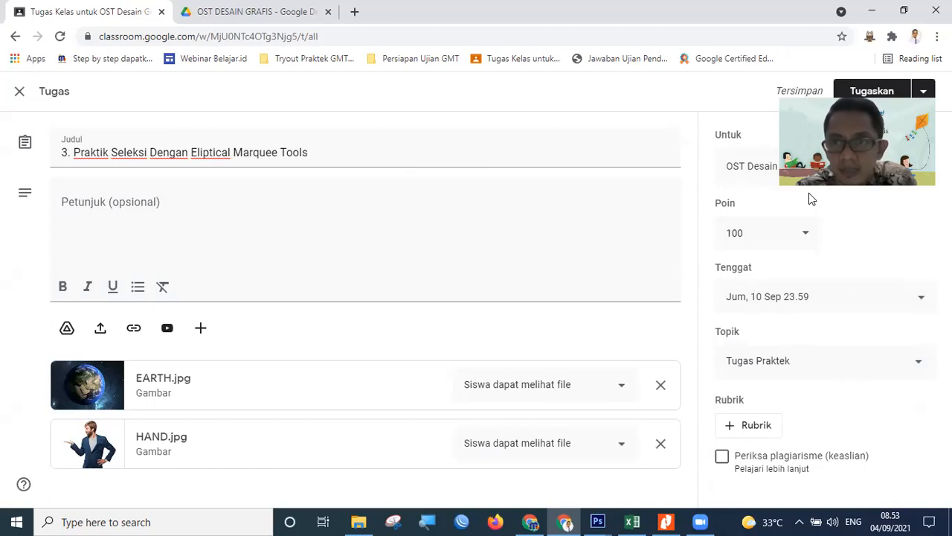
click(872, 90)
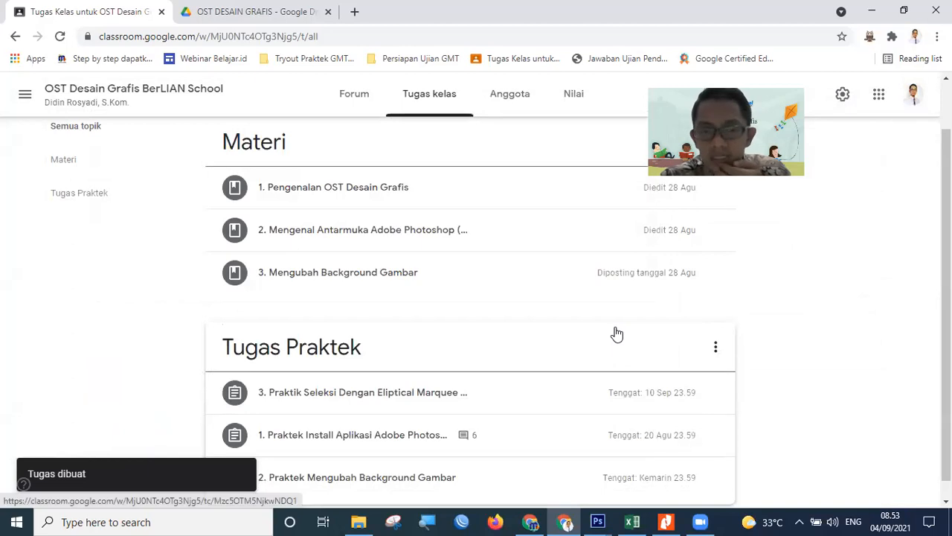
Step: Reorder the Tugas Praktek topic so that assignment 3 comes after assignment 2, Praktek Mengubah Background Gambar
drag(947, 312, 946, 331)
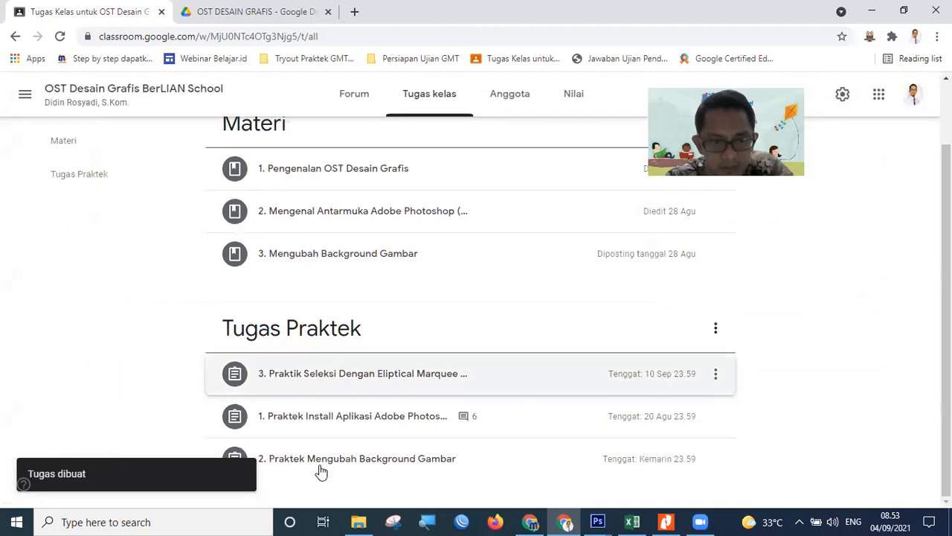
drag(320, 485, 345, 399)
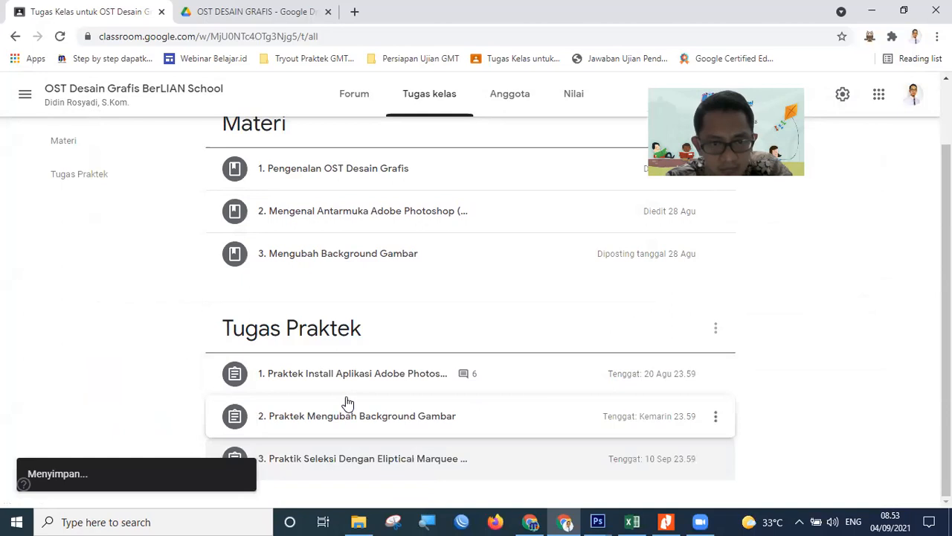
Step: Review the details of the new assignment 3 and of assignment 2 in the Tugas Praktek topic
click(364, 461)
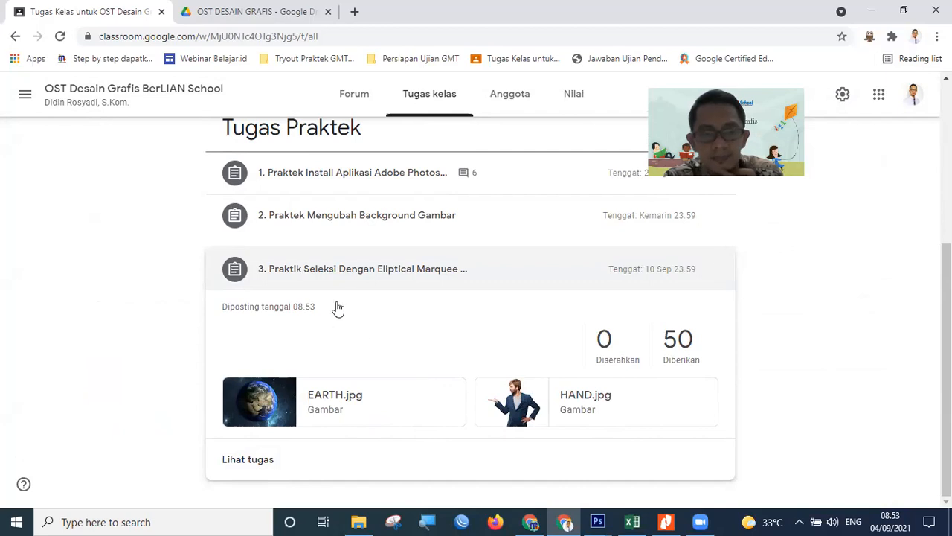
click(400, 220)
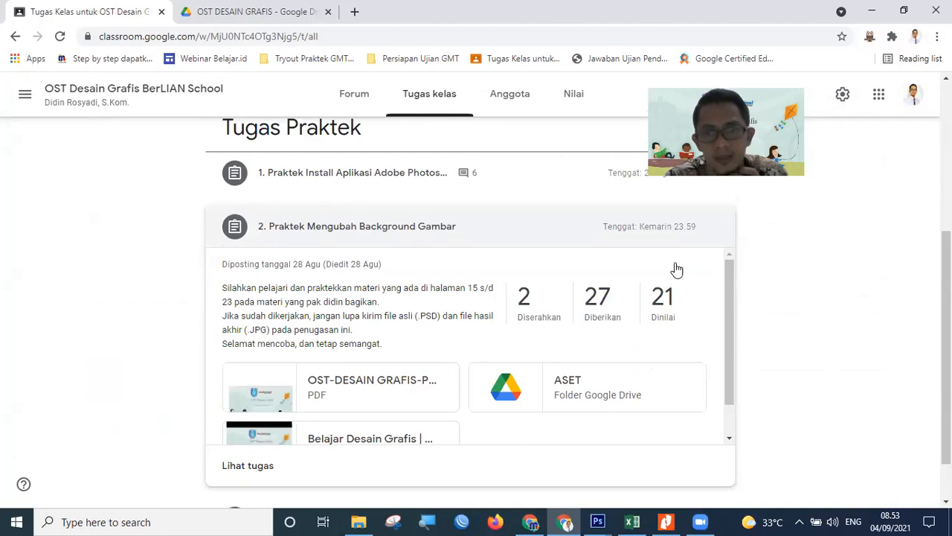
click(442, 236)
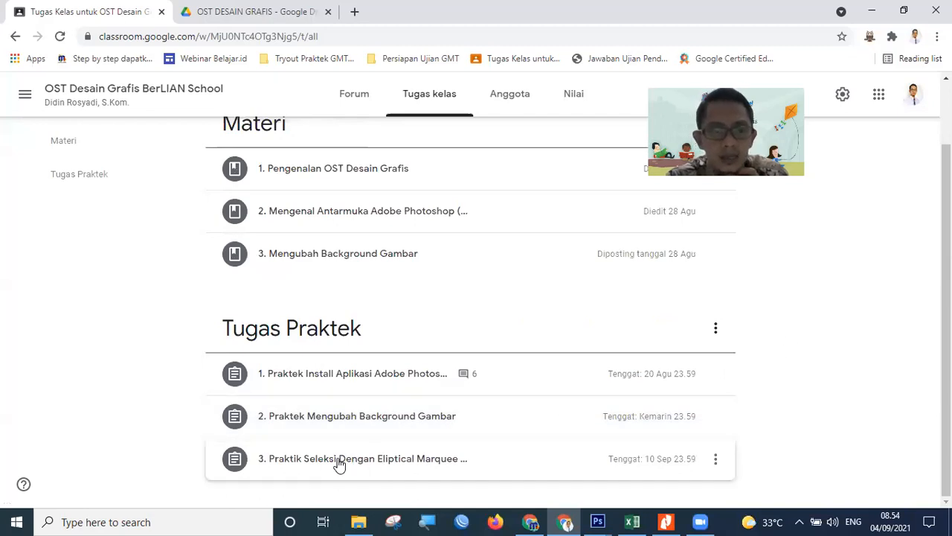
Step: Switch to the student account's Chrome window and open the classwork of OST Desain Grafis BerLIAN School in Google Classroom
click(530, 522)
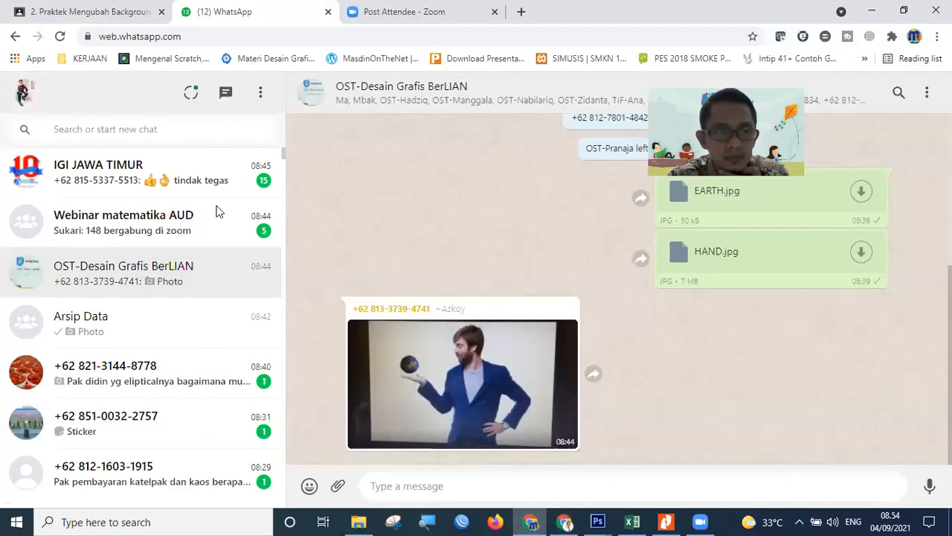
click(40, 6)
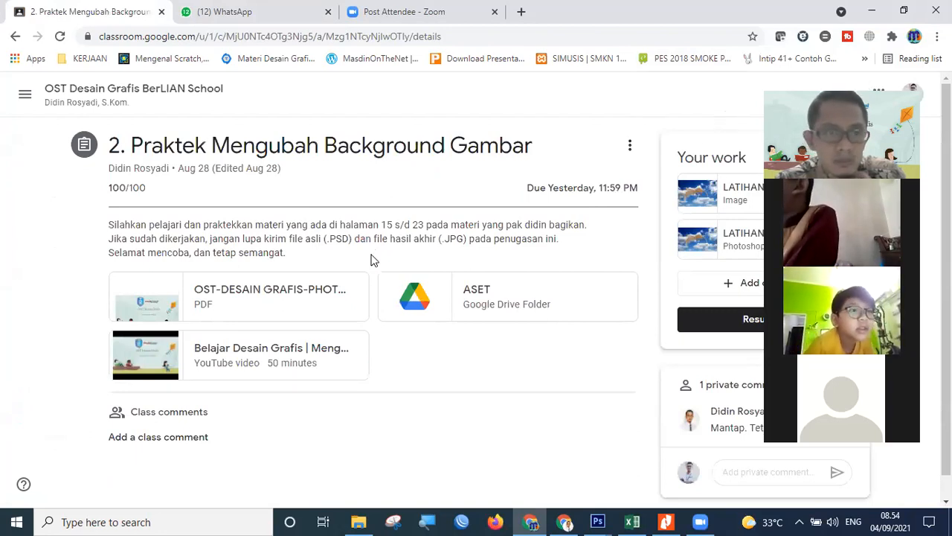
click(113, 88)
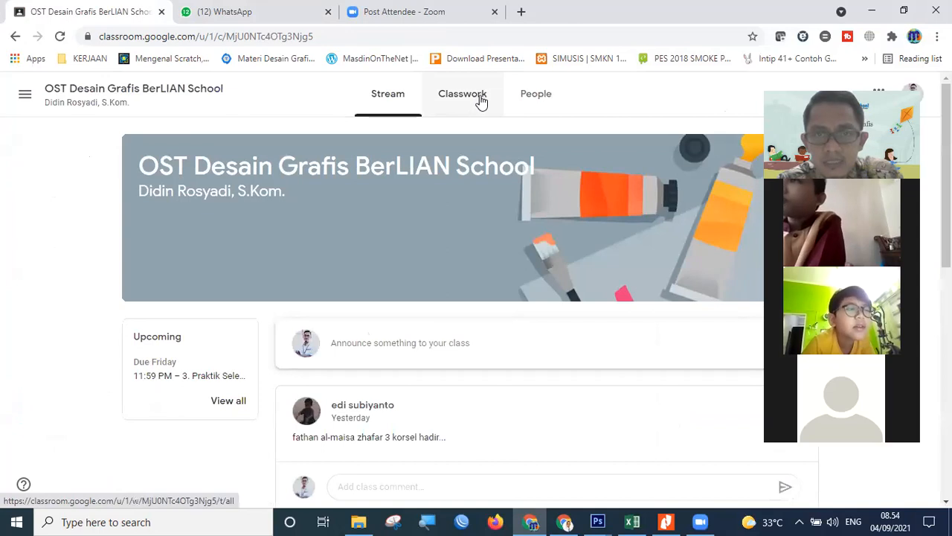
click(472, 104)
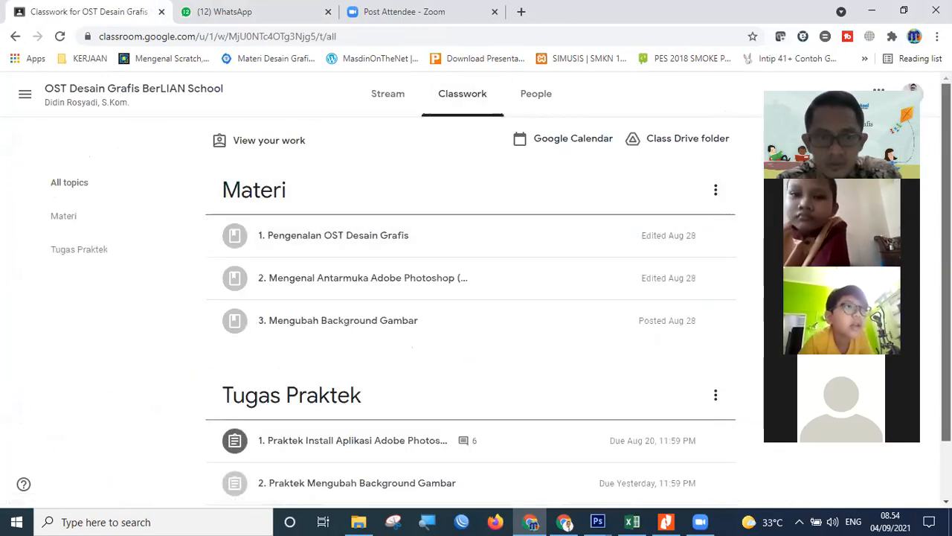
Step: Open the full page of assignment 3, Praktik Seleksi Dengan Eliptical Marquee Tools, in the student's classwork
scroll(470, 297, down, 1)
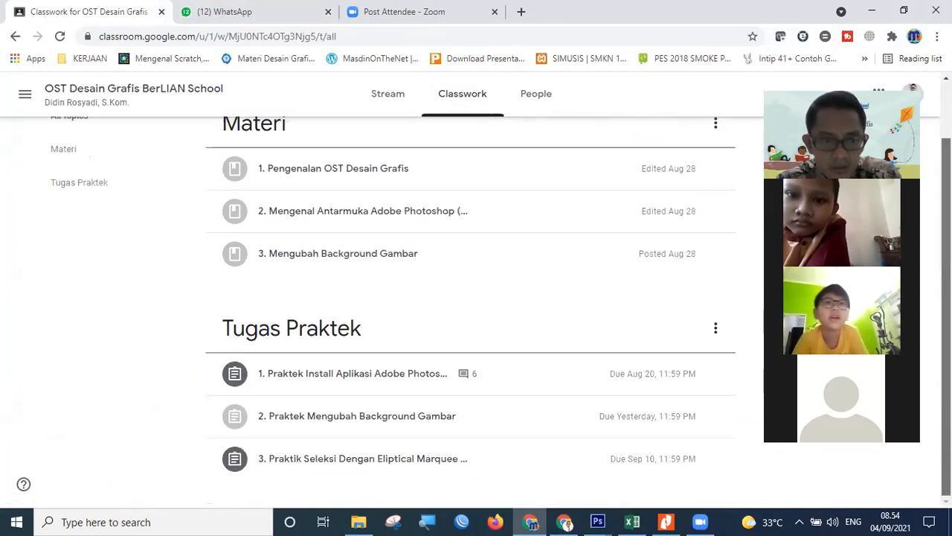
click(355, 466)
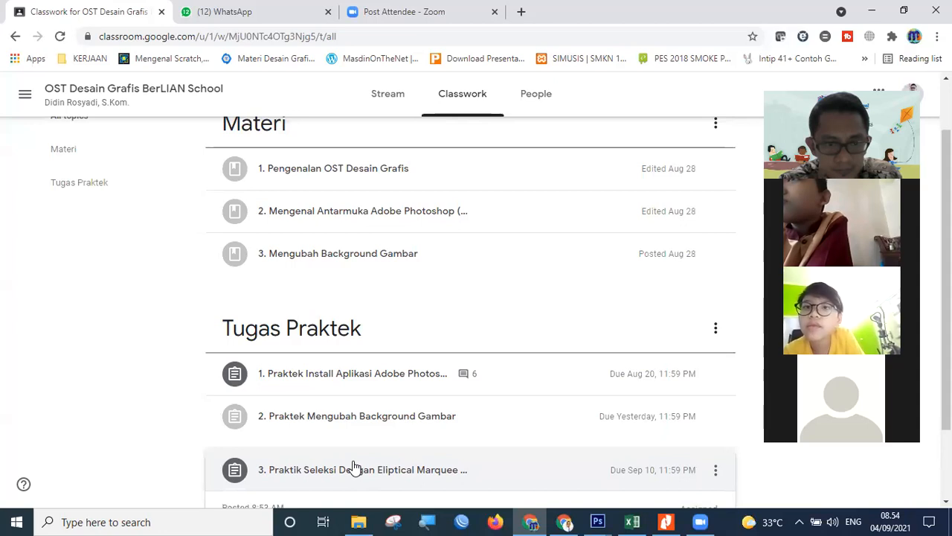
drag(946, 320, 946, 422)
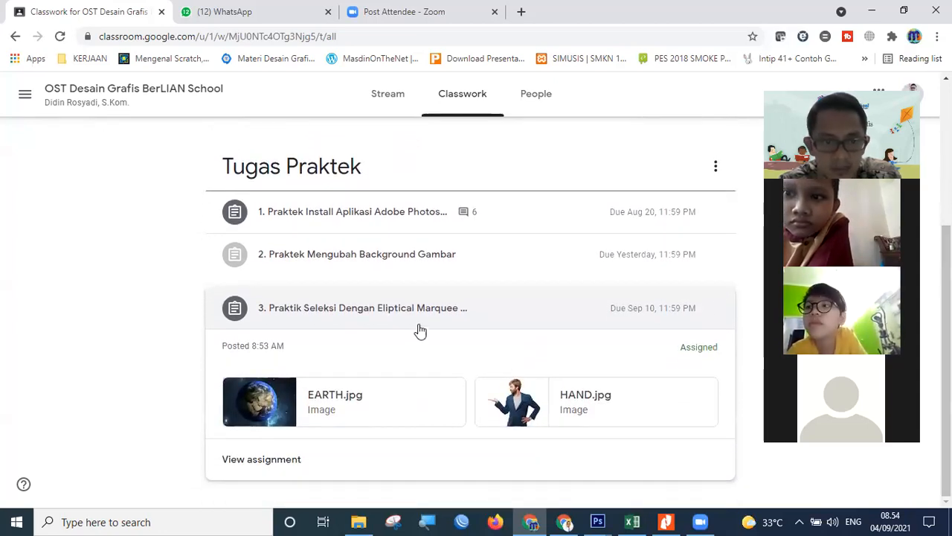
click(260, 460)
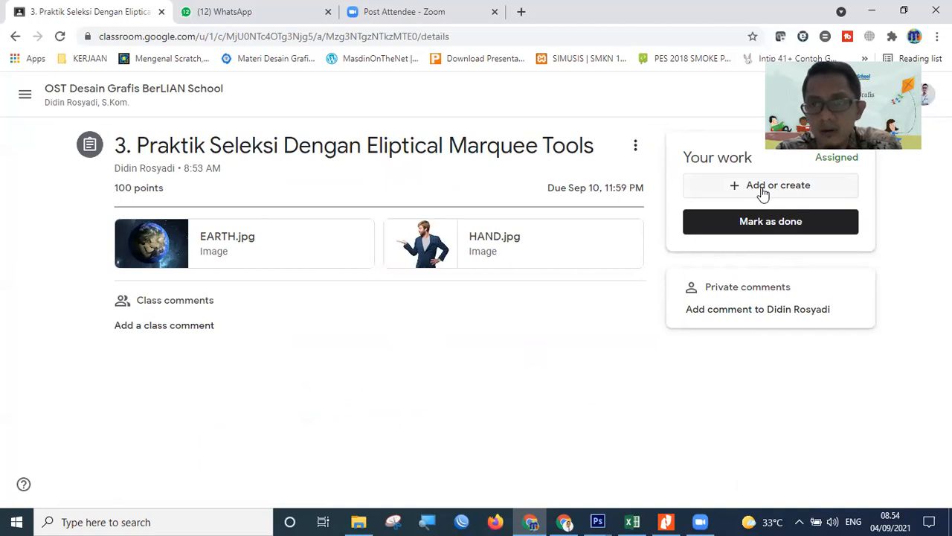
Step: Upload the LATIHAN2 JPEG and PSD files from the ASET folder as the student's work for assignment 3
click(763, 192)
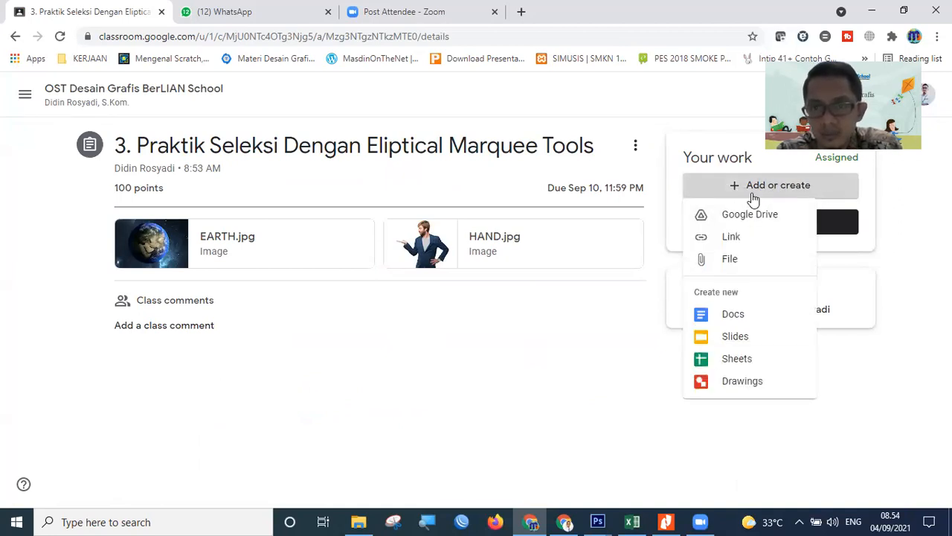
click(746, 264)
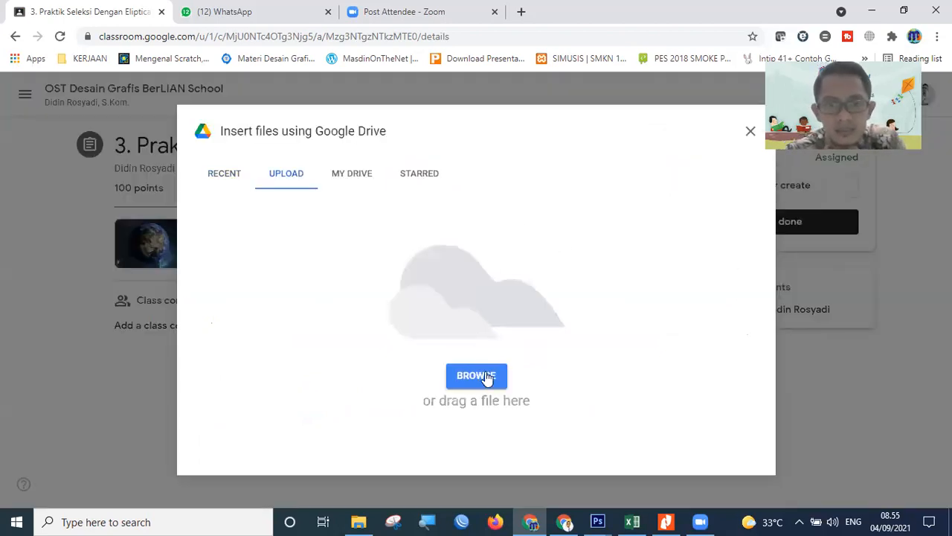
click(487, 376)
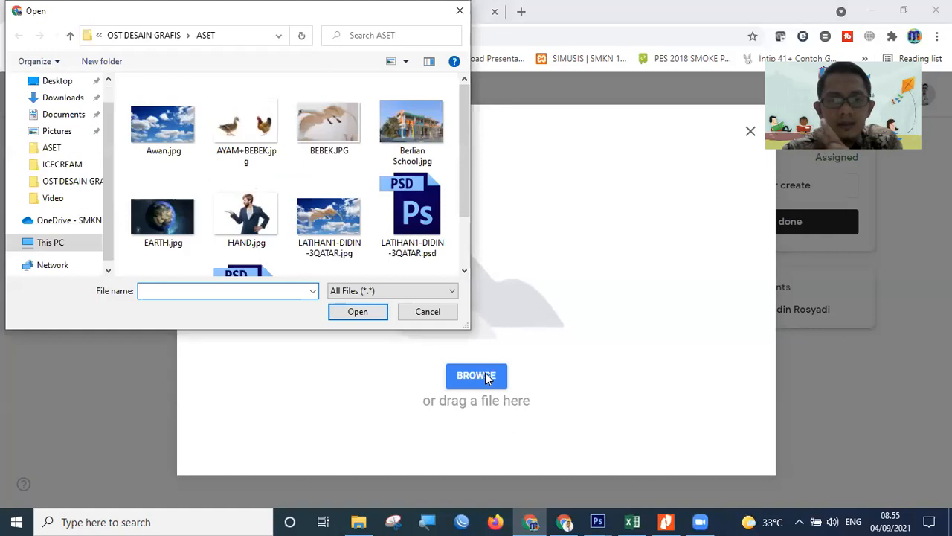
drag(468, 171, 467, 235)
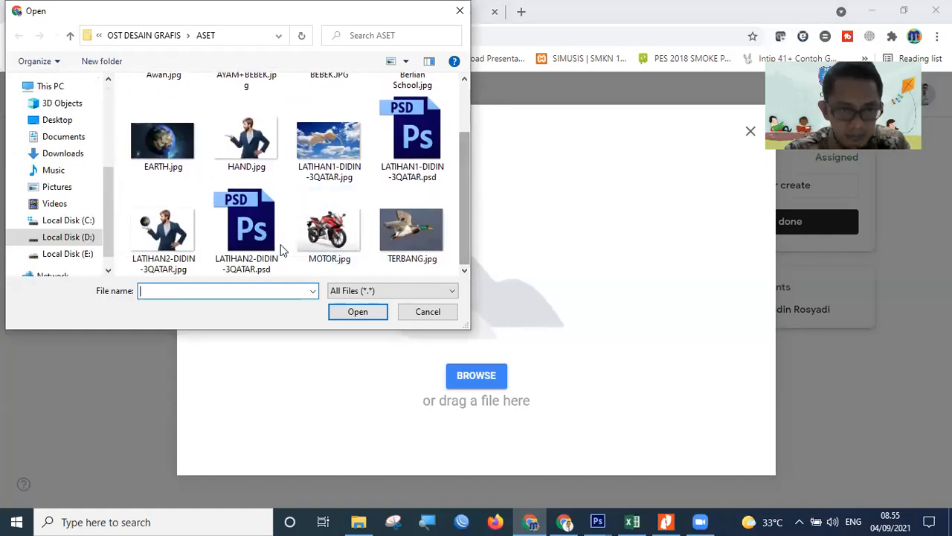
click(255, 253)
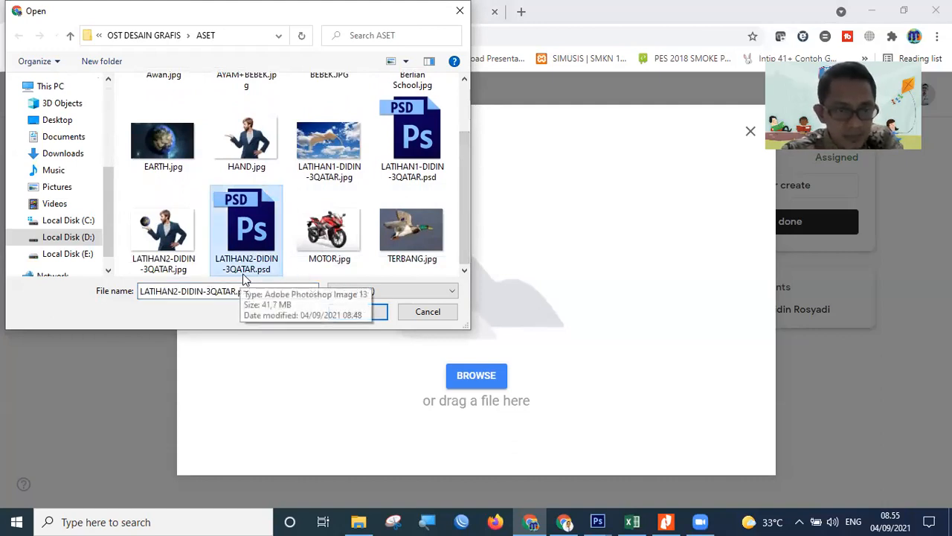
ctrl+click(165, 251)
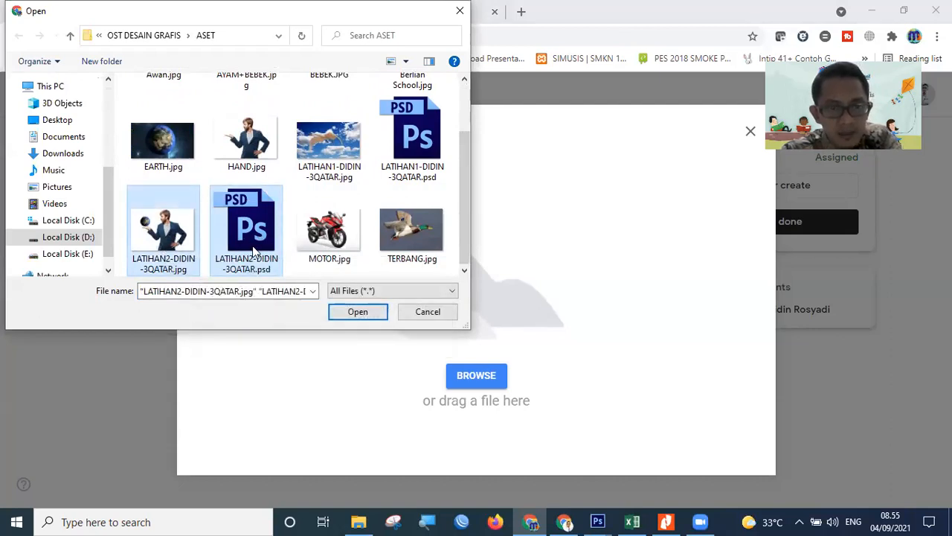
click(357, 312)
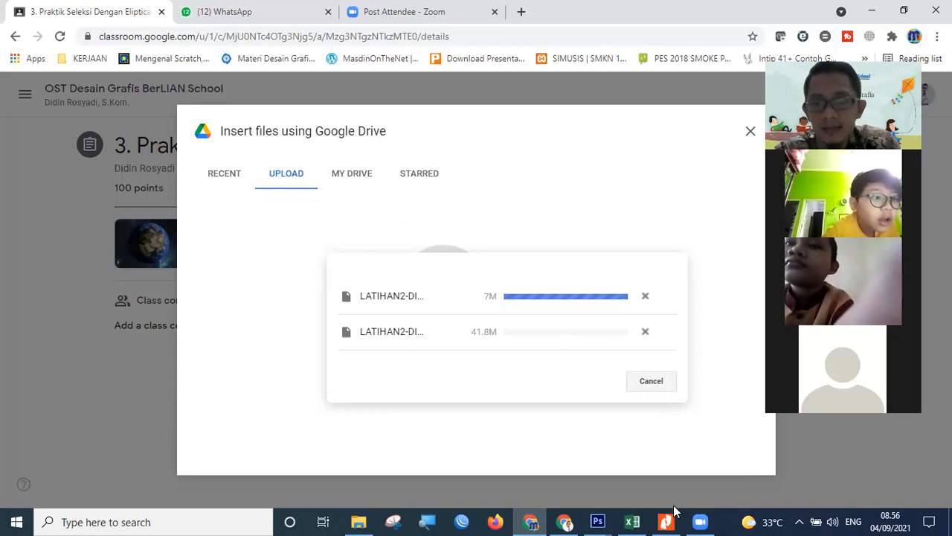
Step: View EARTH.jpg and the LATIHAN2 PSD in Photoshop, checking the upload's progress in the student's Chrome window in between
mouse_move(597, 520)
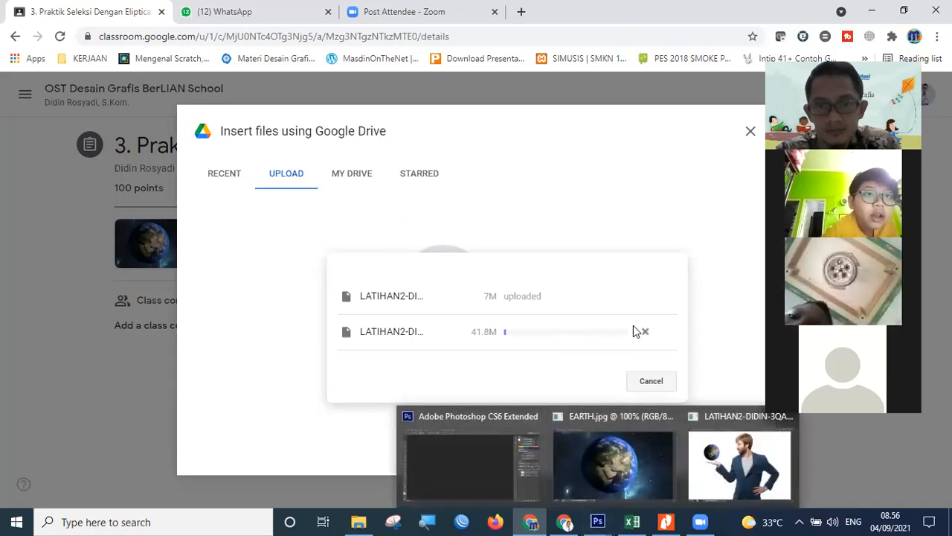
click(615, 483)
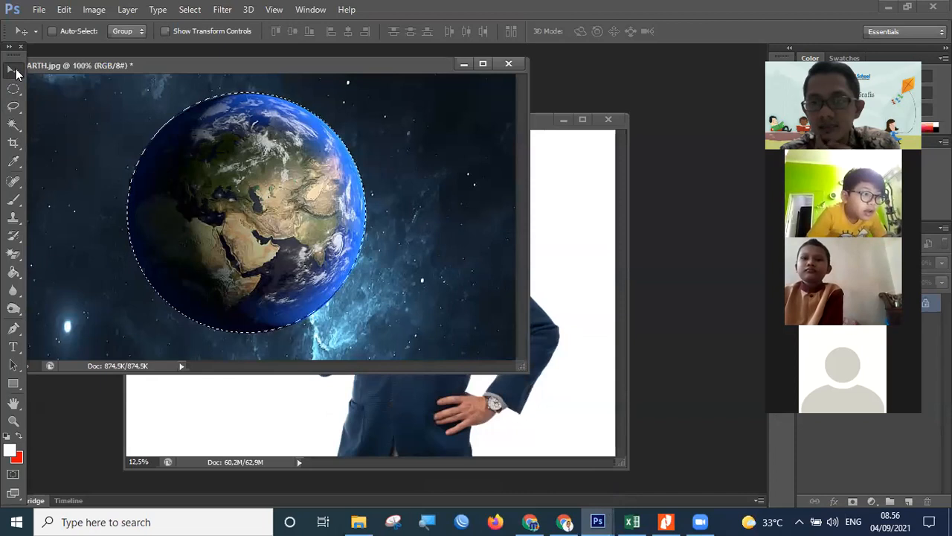
click(531, 521)
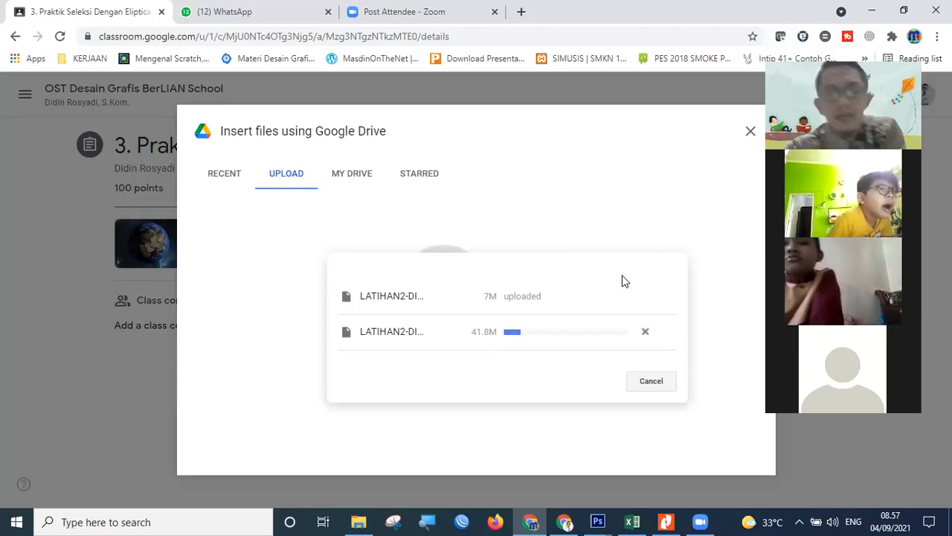
click(601, 521)
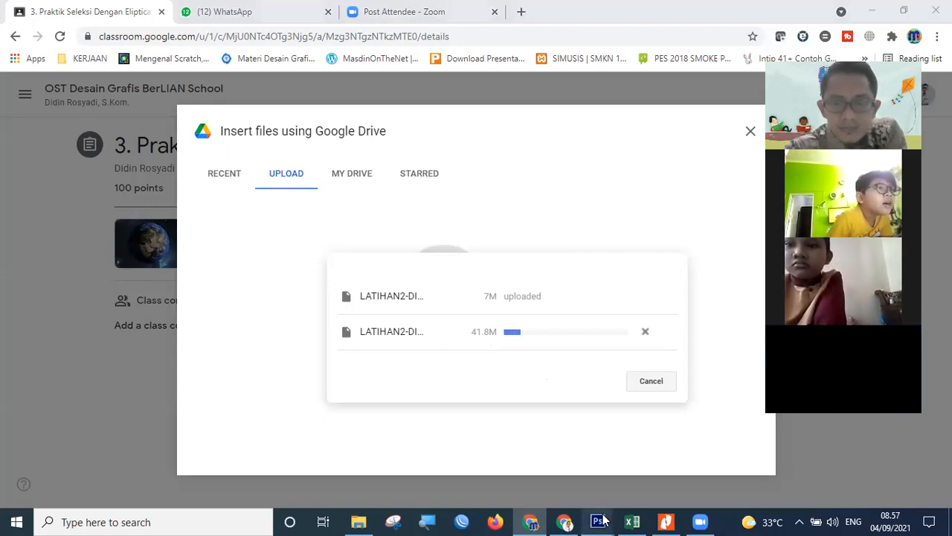
click(619, 464)
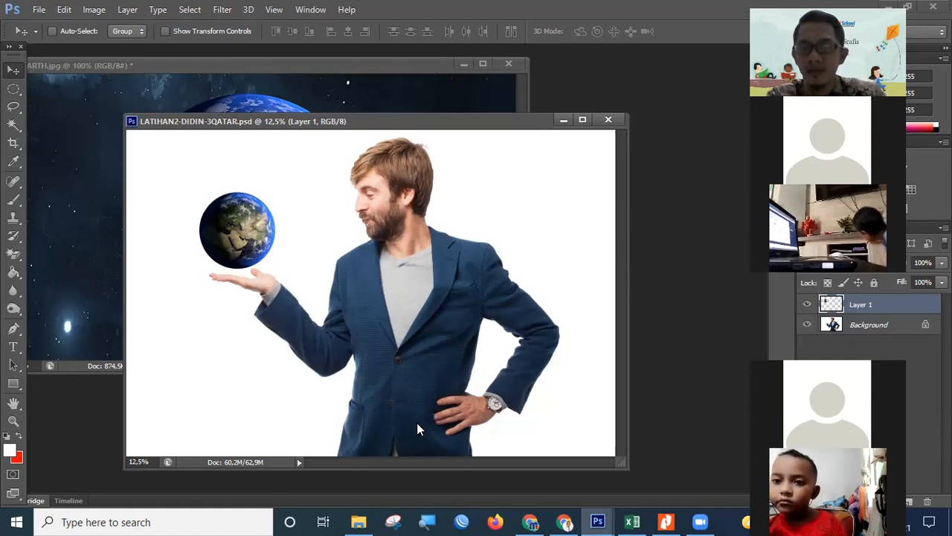
click(534, 520)
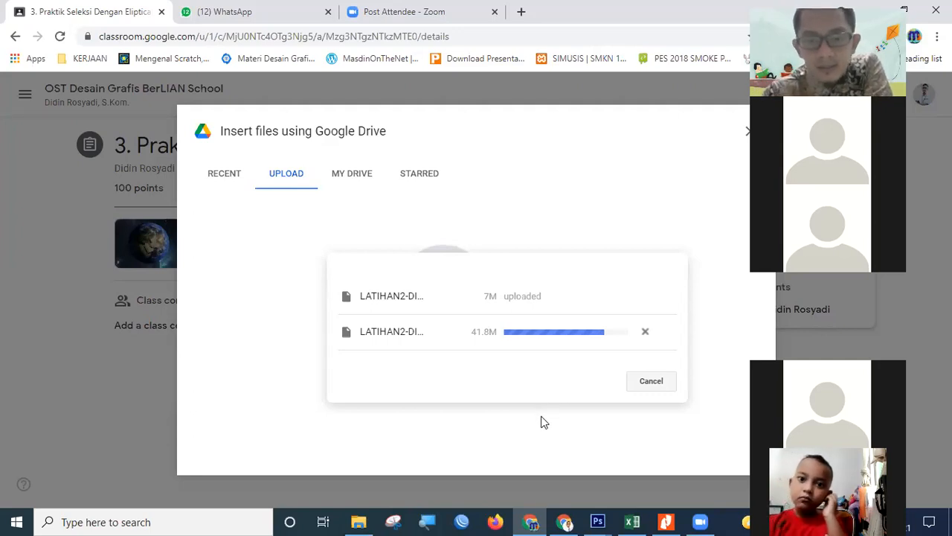
Step: Switch to EARTH.jpg in Photoshop, clear its selection and draw a new elliptical marquee selection around the globe
mouse_move(599, 520)
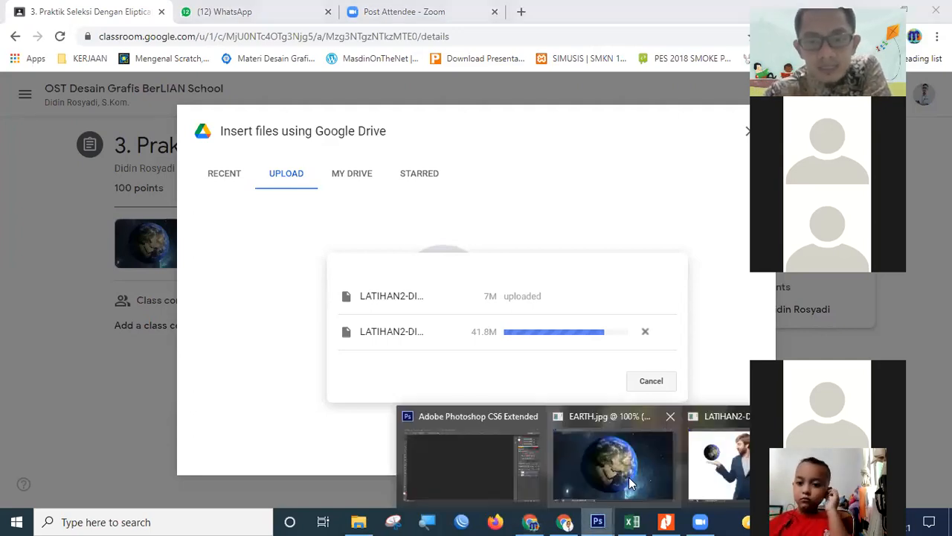
click(628, 484)
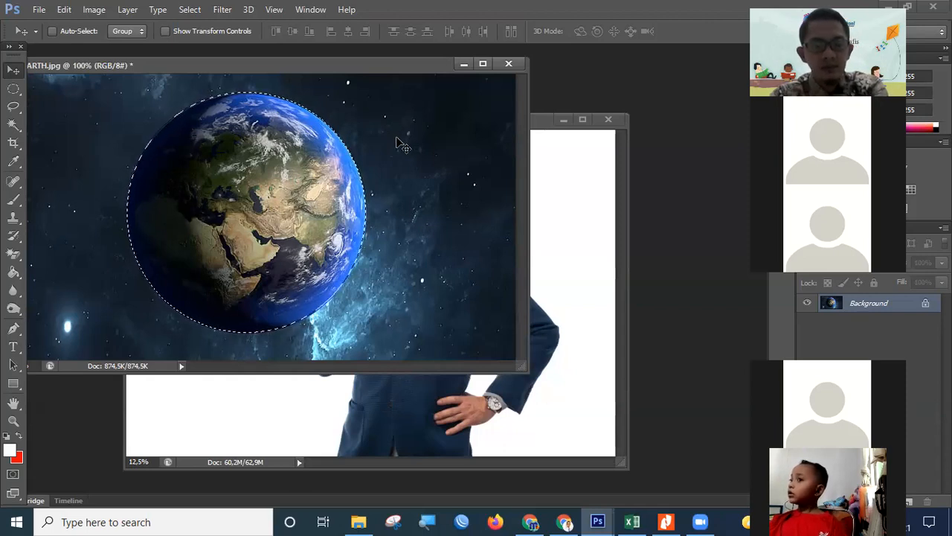
key(ctrl+d)
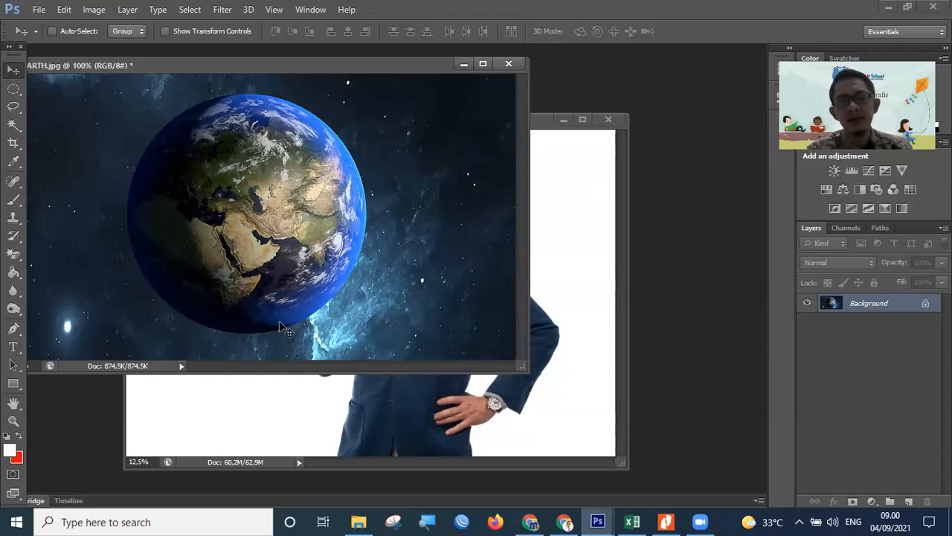
click(14, 89)
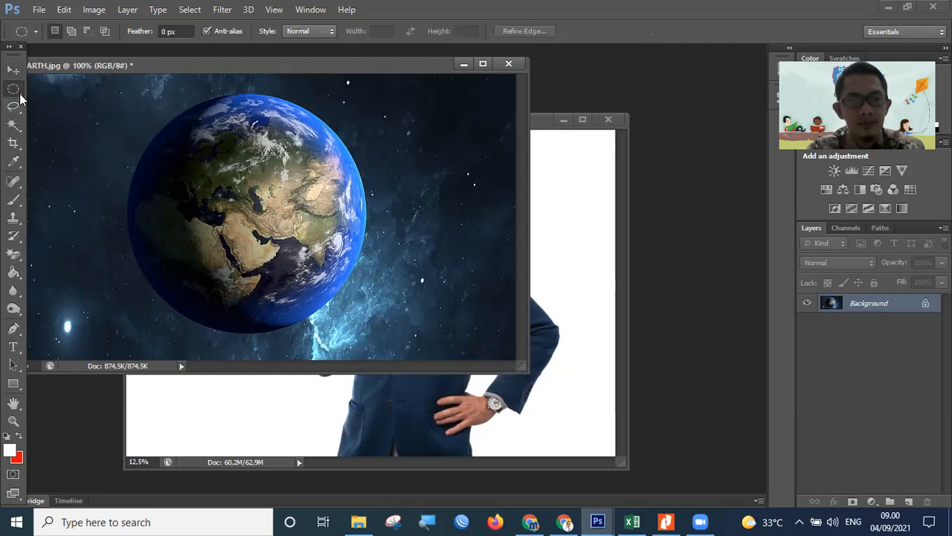
right_click(19, 95)
click(77, 101)
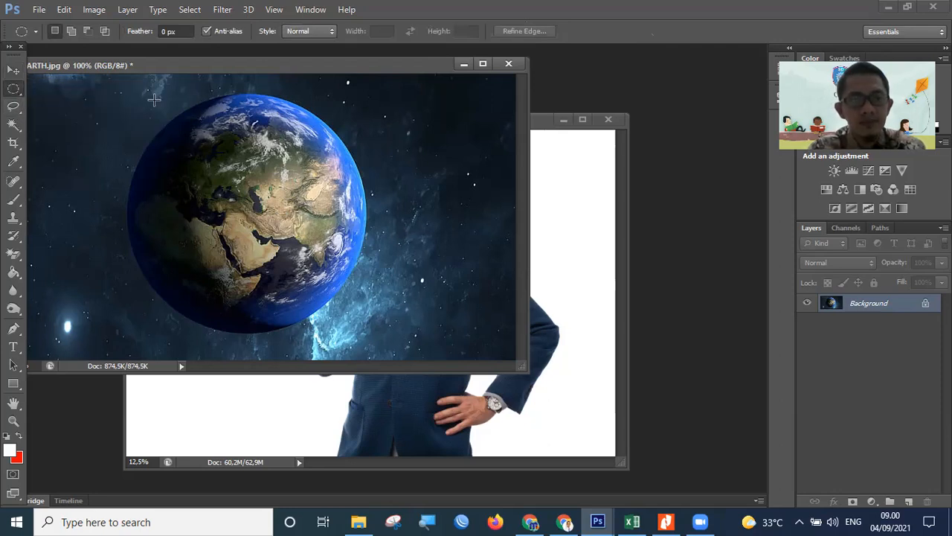
drag(211, 149, 367, 330)
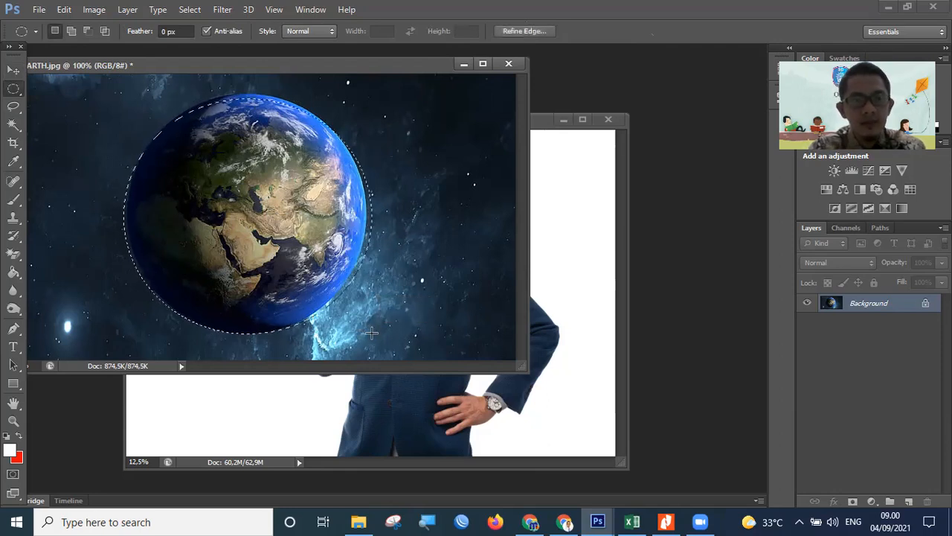
Step: Transform the elliptical selection so that its upper, right and lower edges fit the globe's outline
right_click(297, 215)
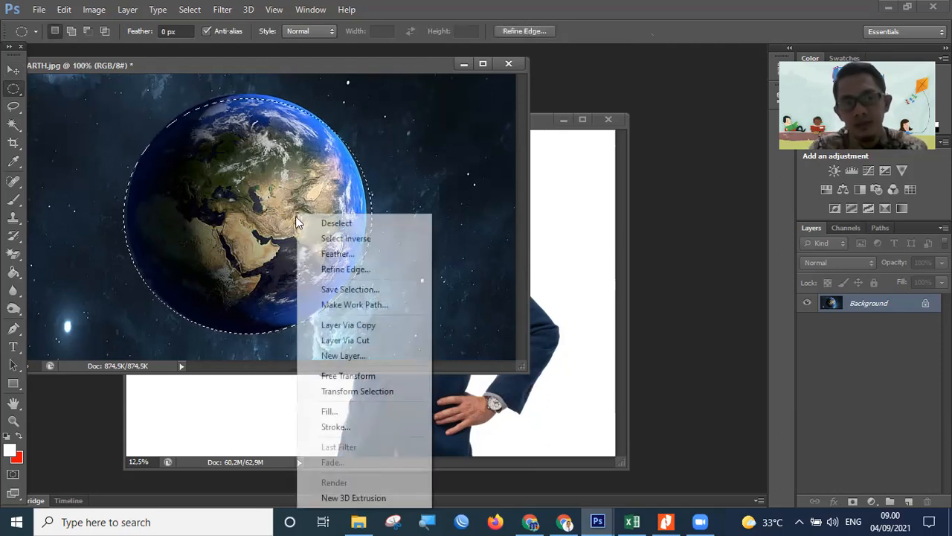
click(364, 392)
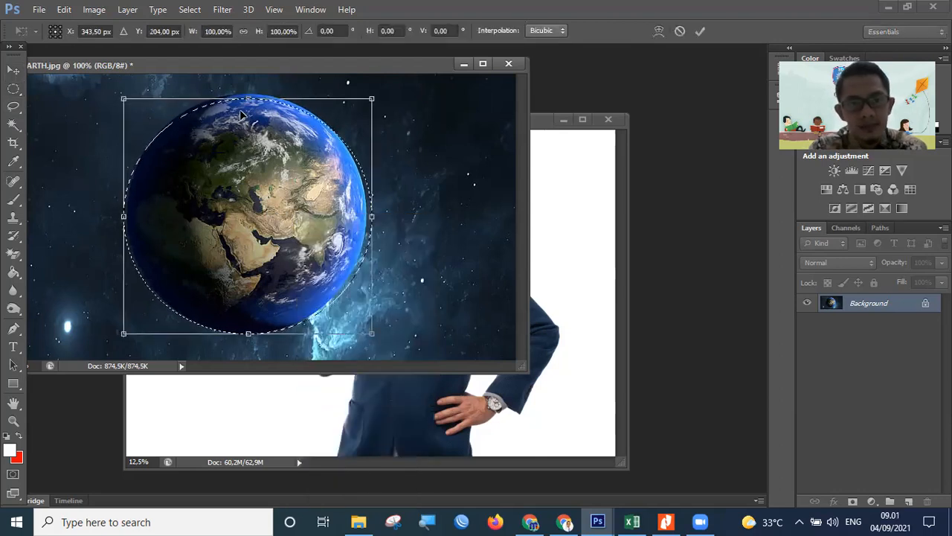
drag(247, 94, 248, 94)
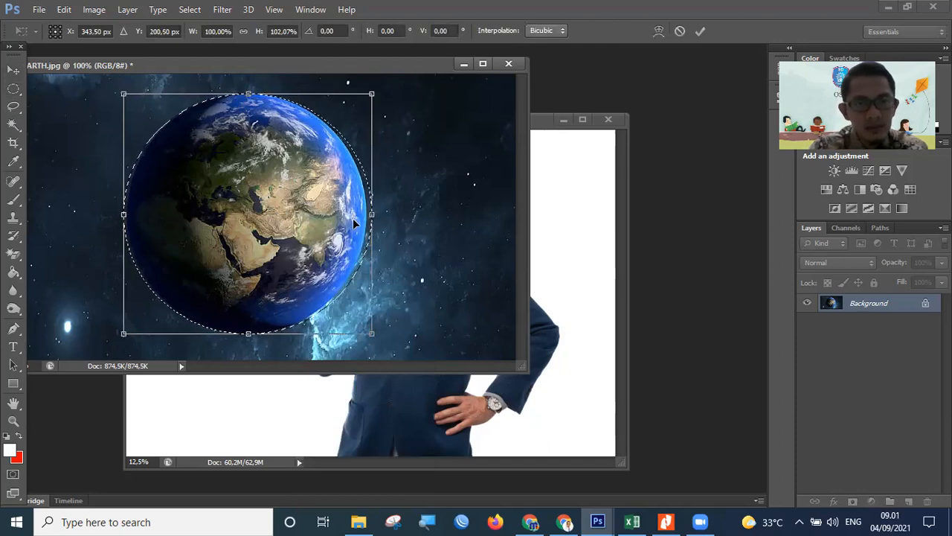
drag(372, 216, 366, 216)
drag(245, 334, 246, 334)
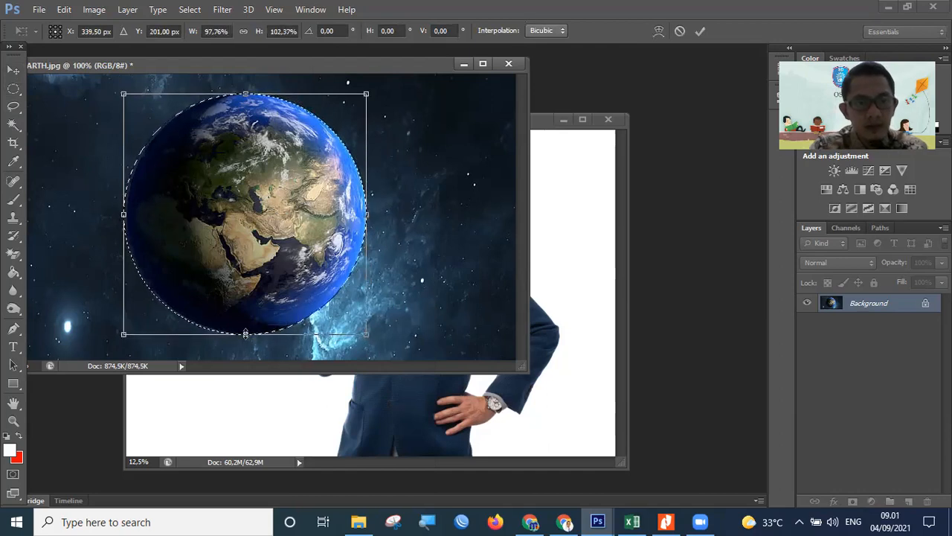
key(Return)
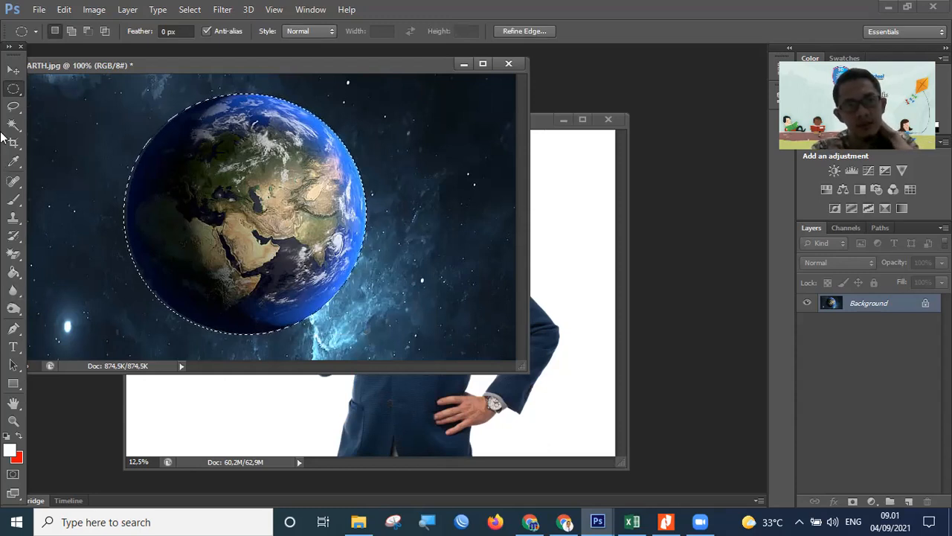
Step: Activate the Move tool and close EARTH.jpg without saving its changes
click(13, 70)
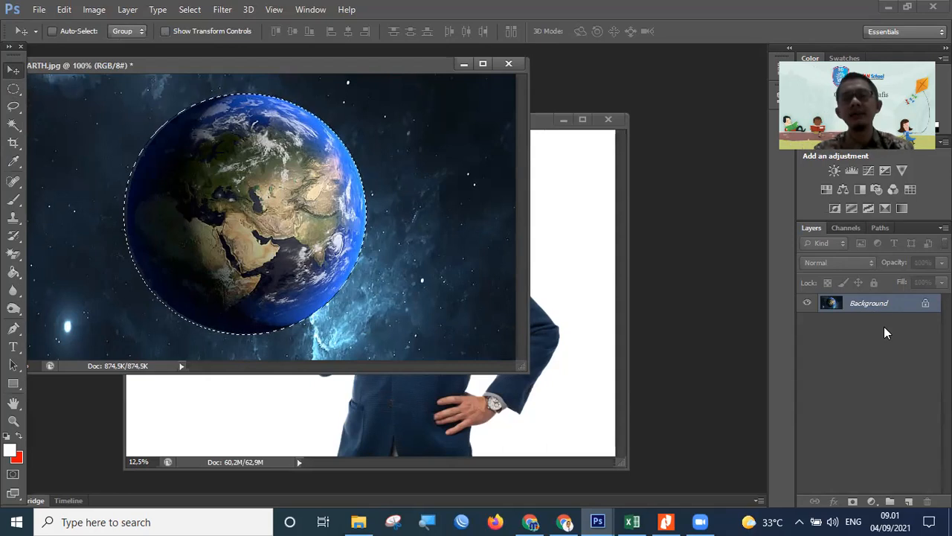
click(508, 64)
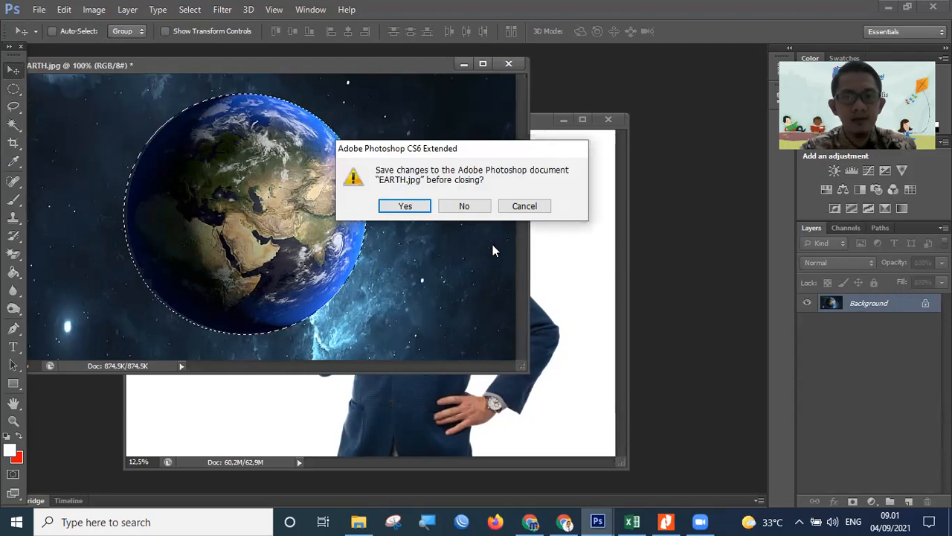
click(480, 209)
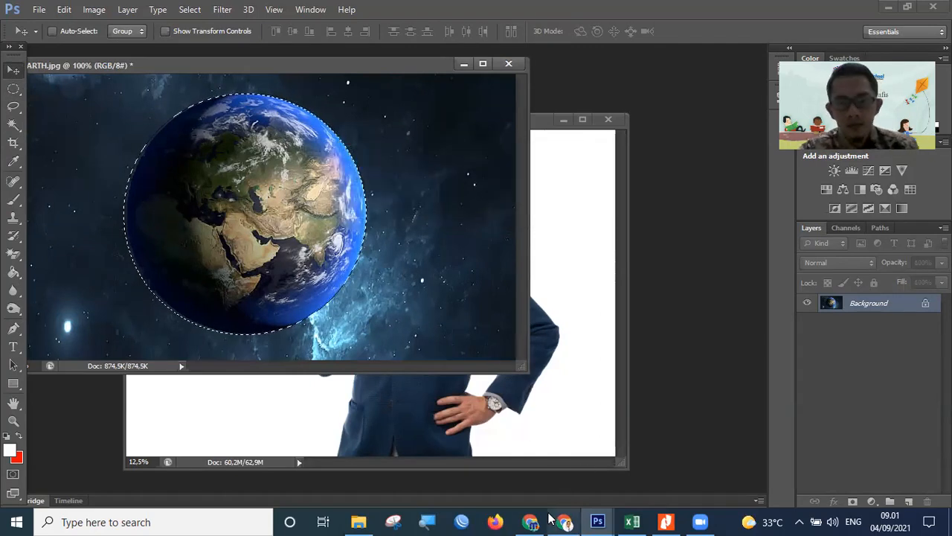
Step: Check the file upload in the student's Chrome window, and return to Photoshop to reposition the LATIHAN2 PSD's document window
click(531, 520)
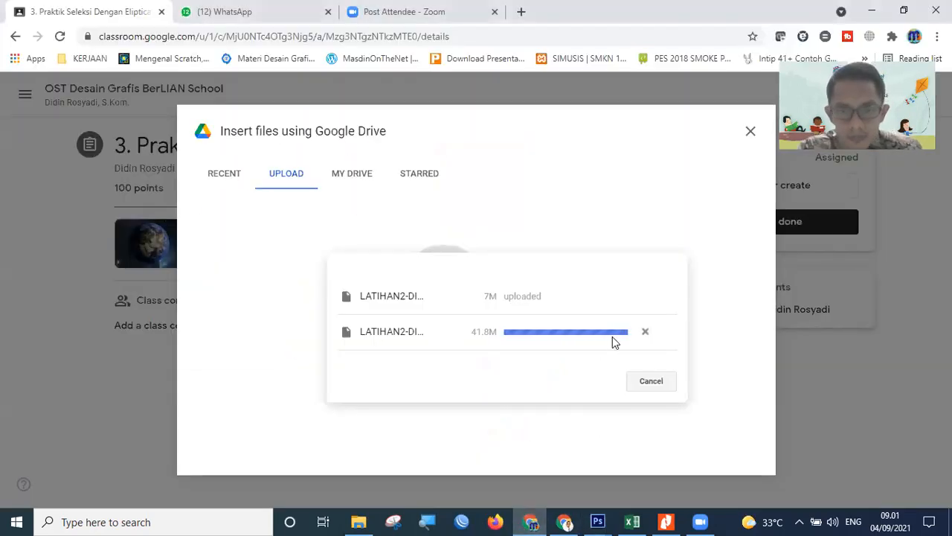
click(599, 521)
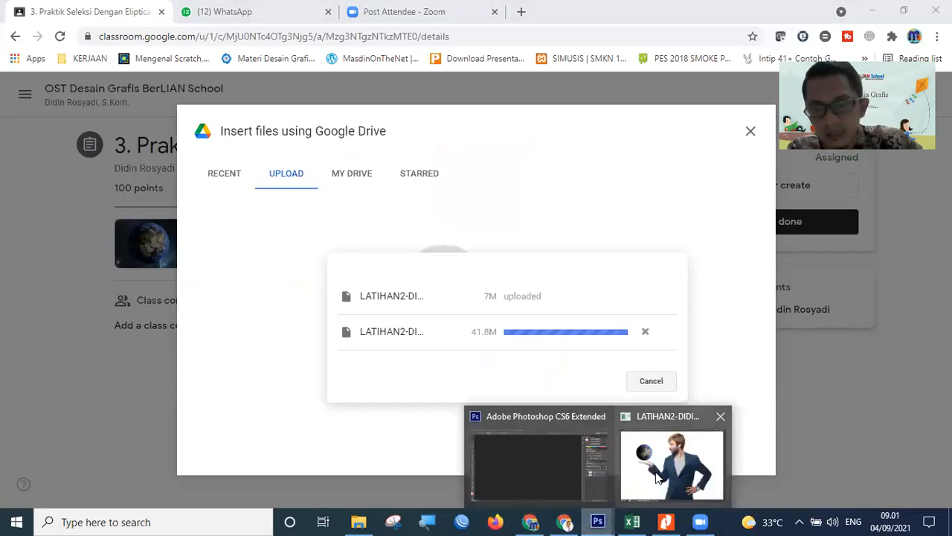
click(655, 472)
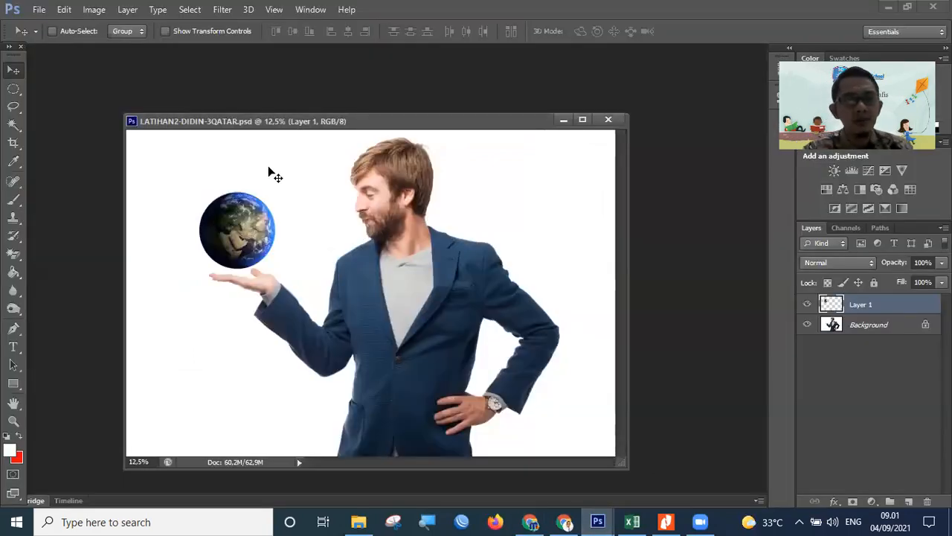
drag(243, 121, 195, 91)
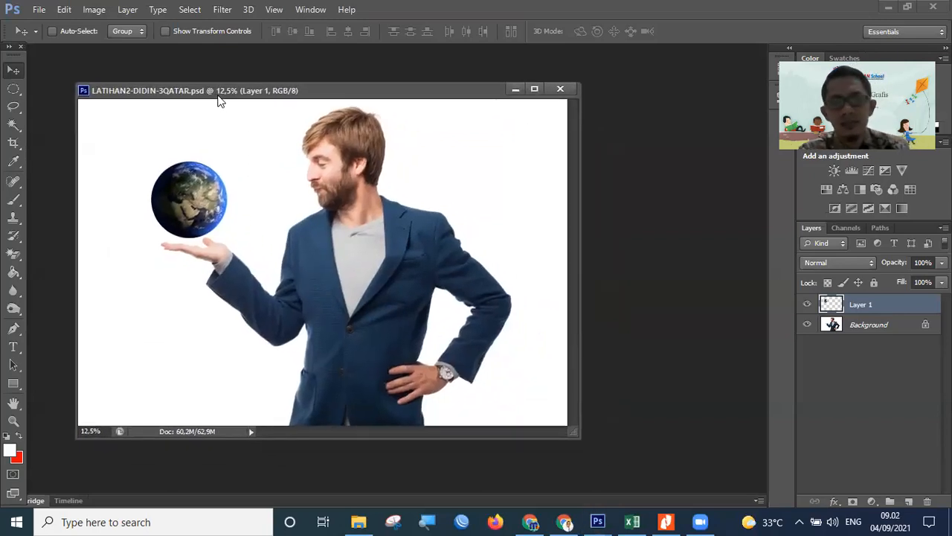
Step: Switch to the teacher's Chrome window and review the turned-in student submissions for assignment 3 in the Tugas Praktek topic
click(565, 522)
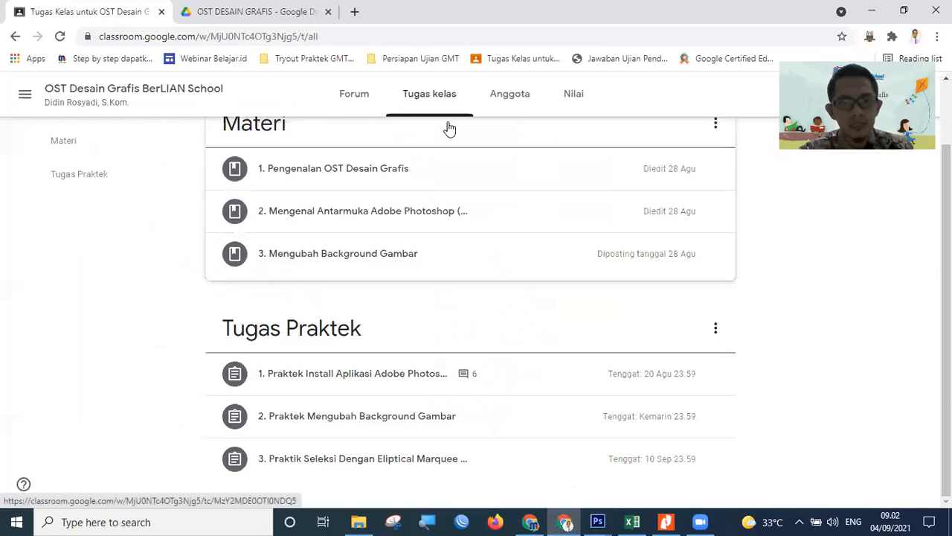
click(360, 464)
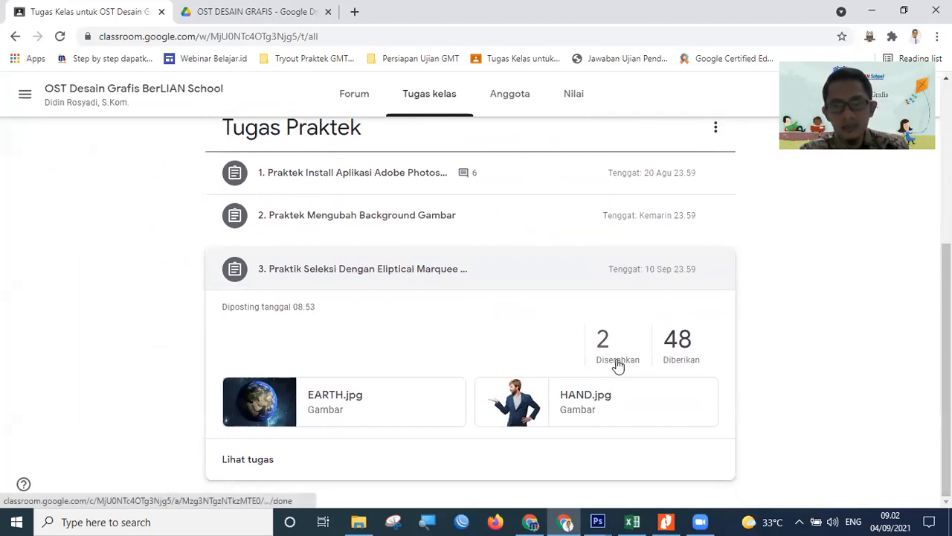
click(602, 340)
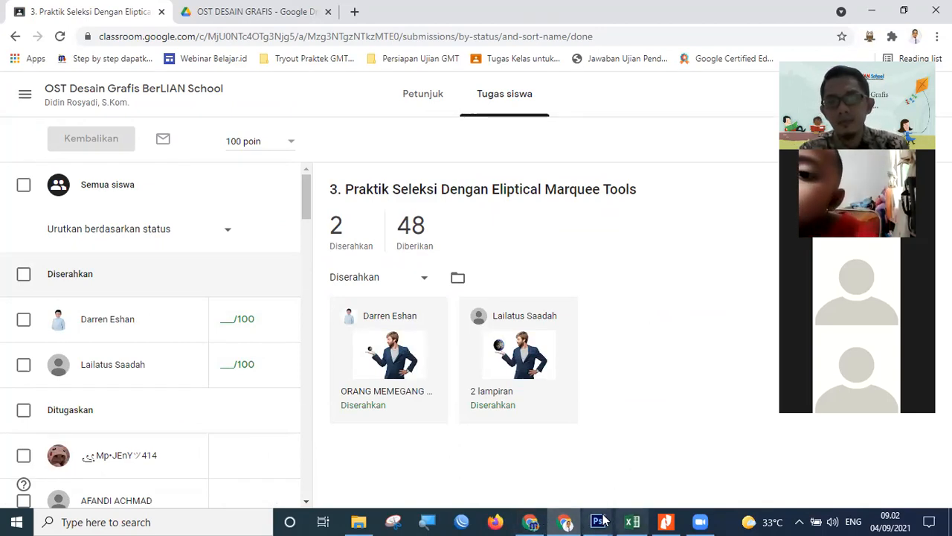
mouse_move(603, 520)
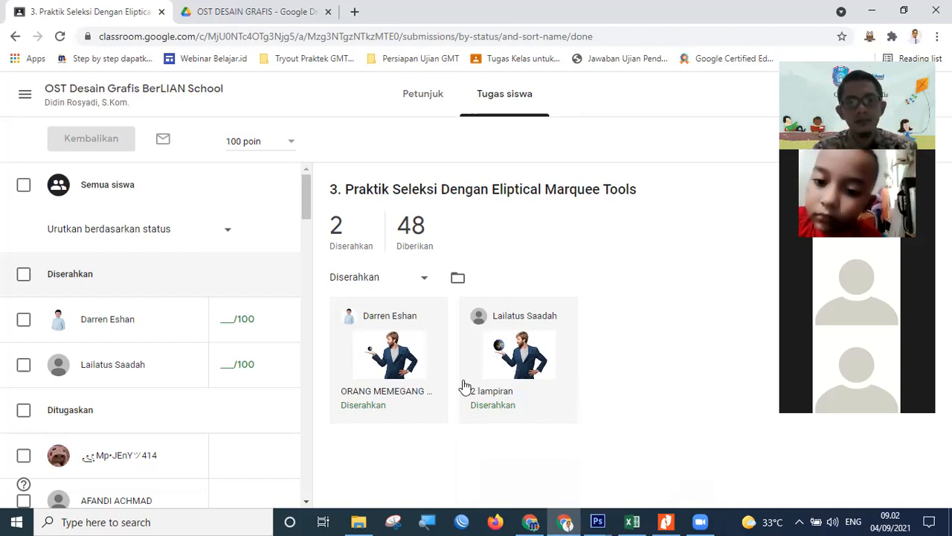
Step: Open the submitted ORANG MEMEGANG BUMI.jpg for review, and switch to the LATIHAN2 PSD in Photoshop
click(384, 396)
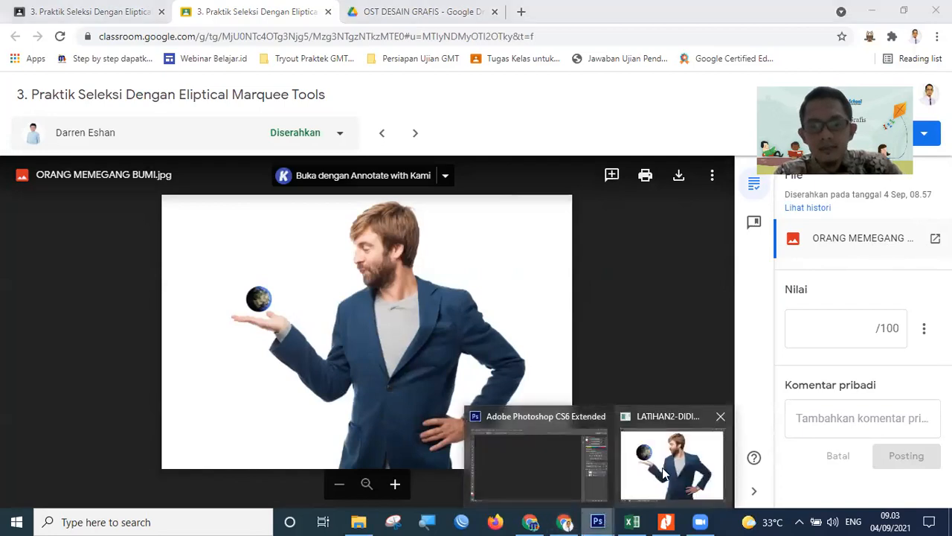
click(664, 473)
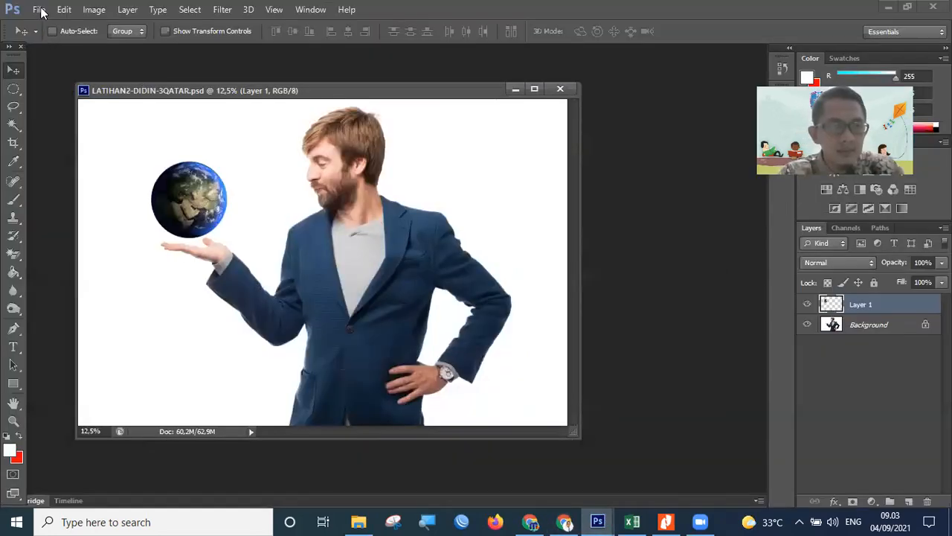
Step: Examine the ASET folder's files under the Photoshop and JPEG formats in Save As, and cancel without saving
click(39, 9)
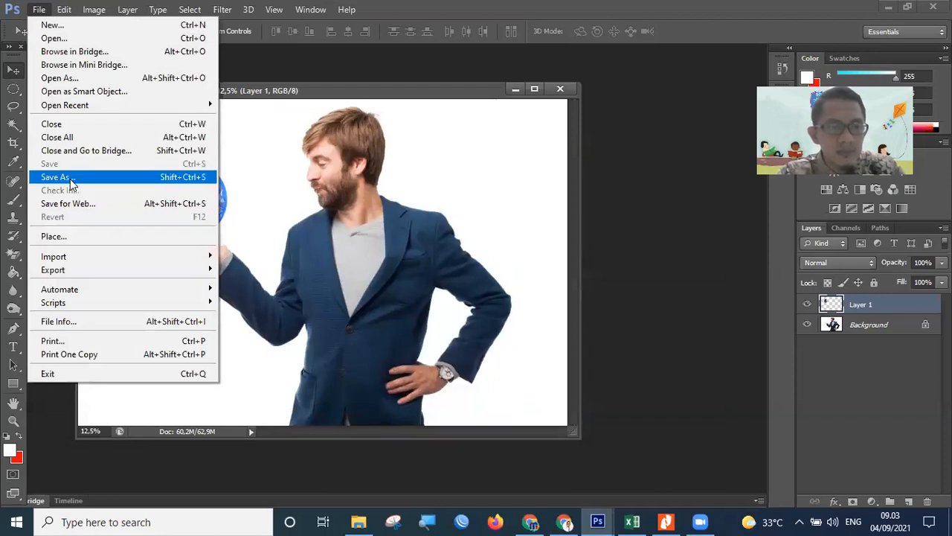
click(71, 177)
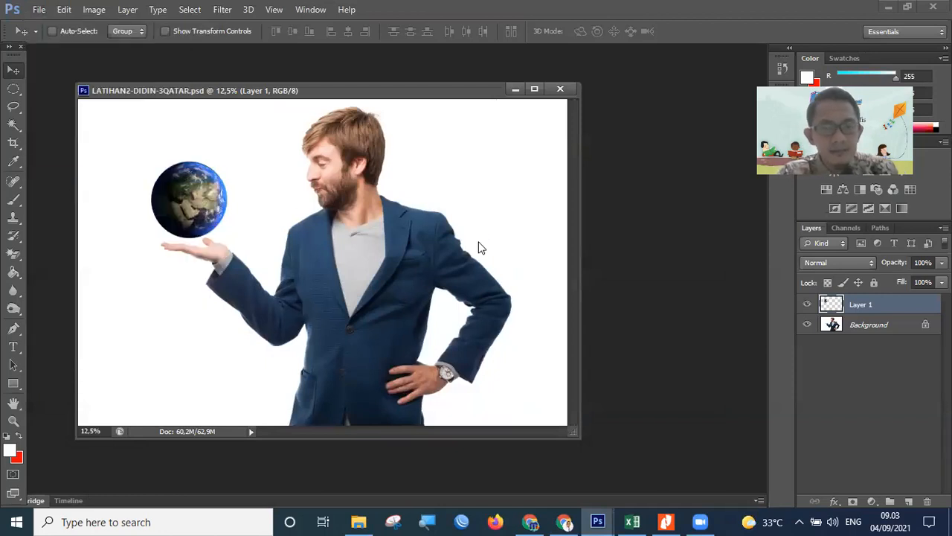
click(367, 337)
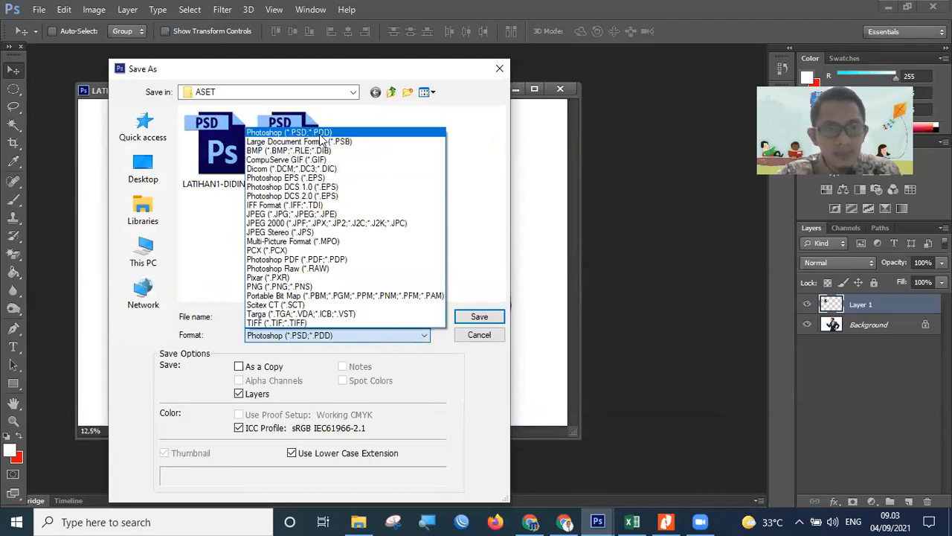
click(318, 135)
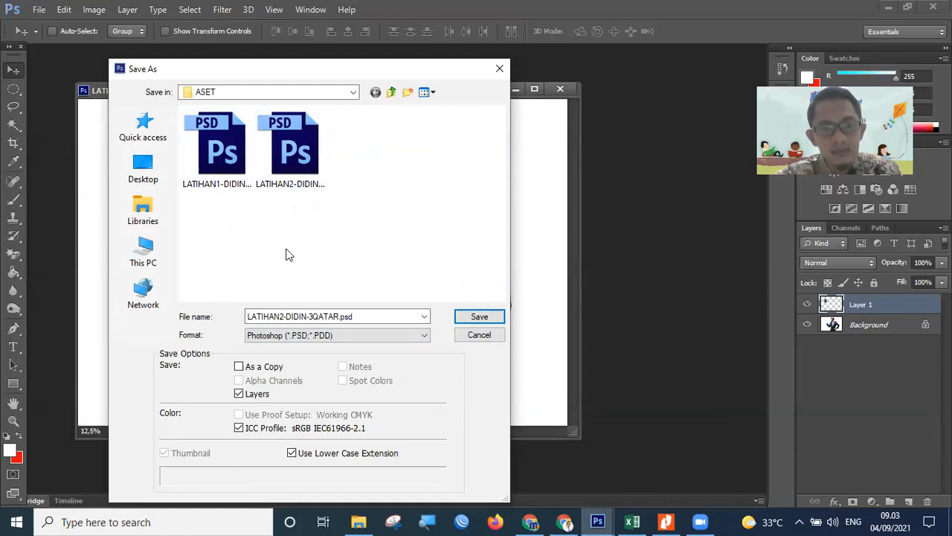
click(377, 335)
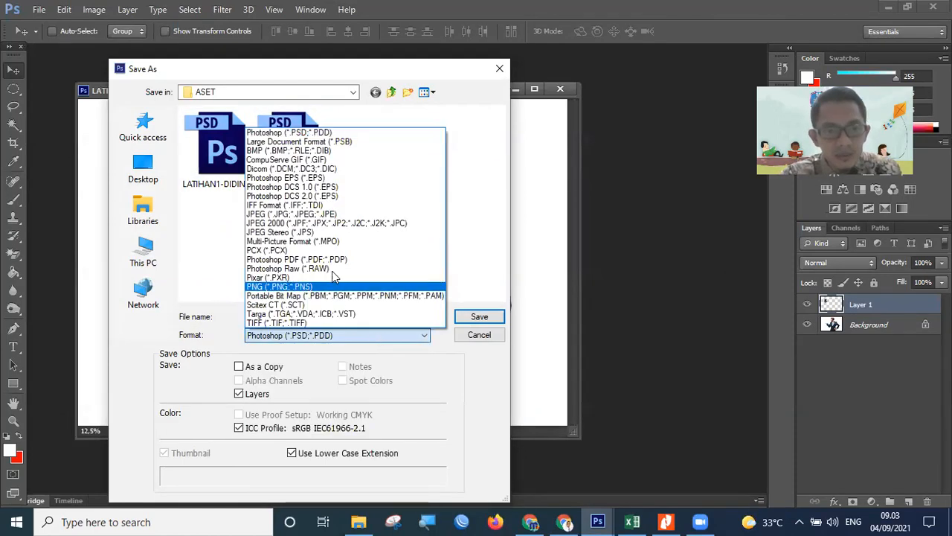
click(337, 214)
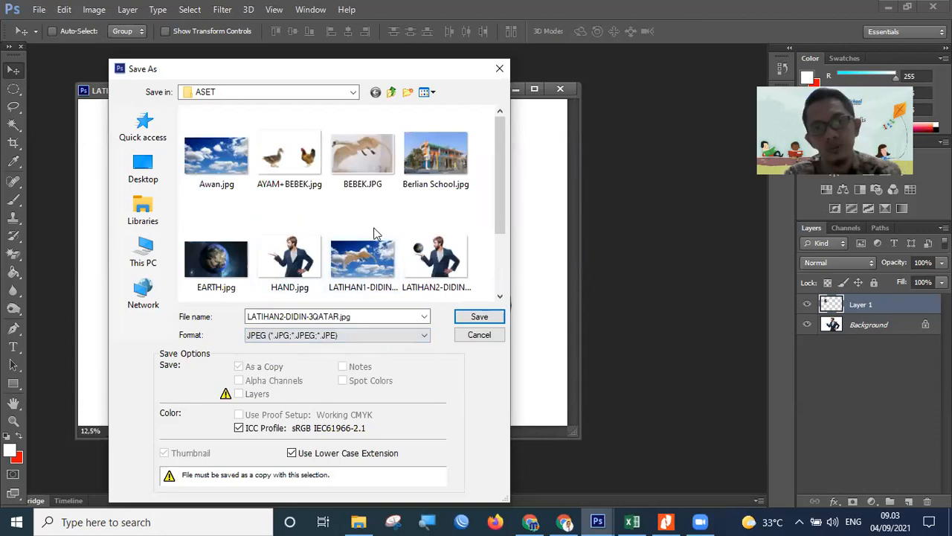
click(396, 336)
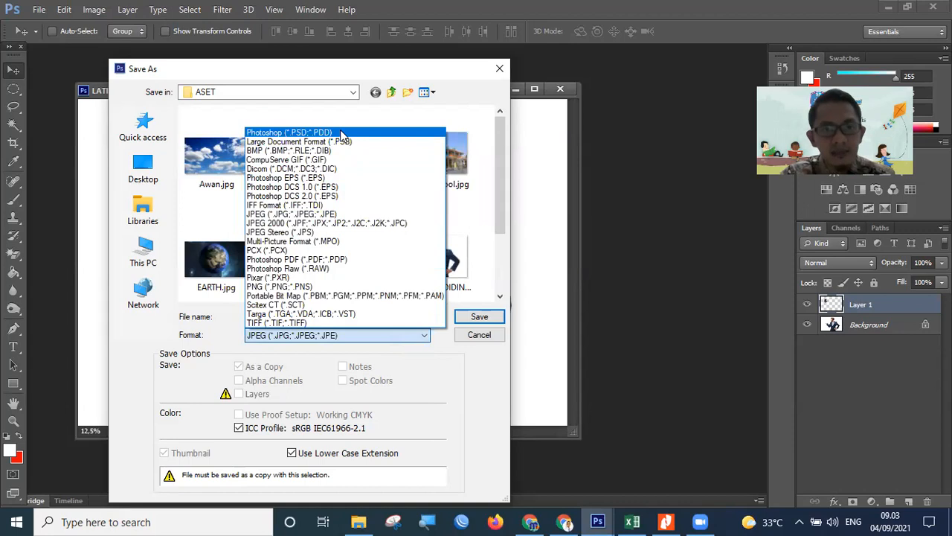
click(341, 134)
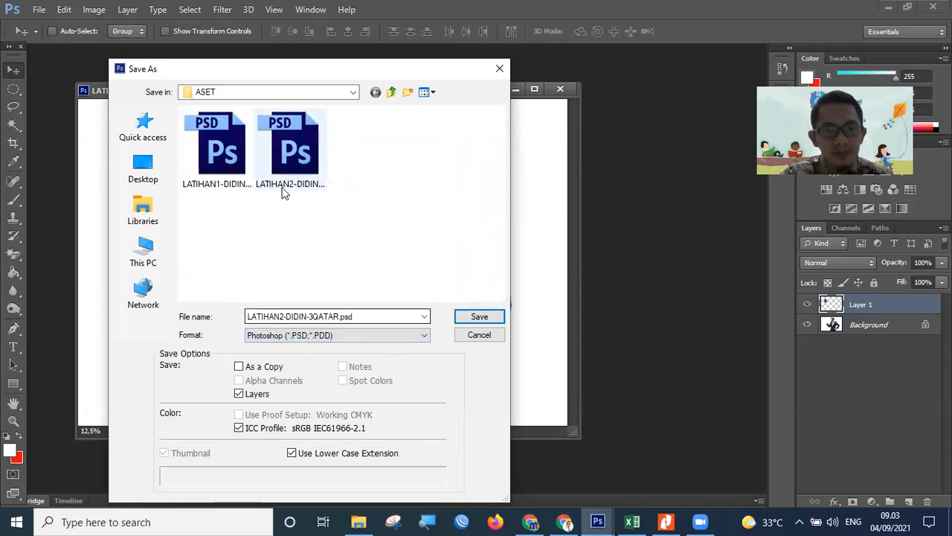
click(480, 337)
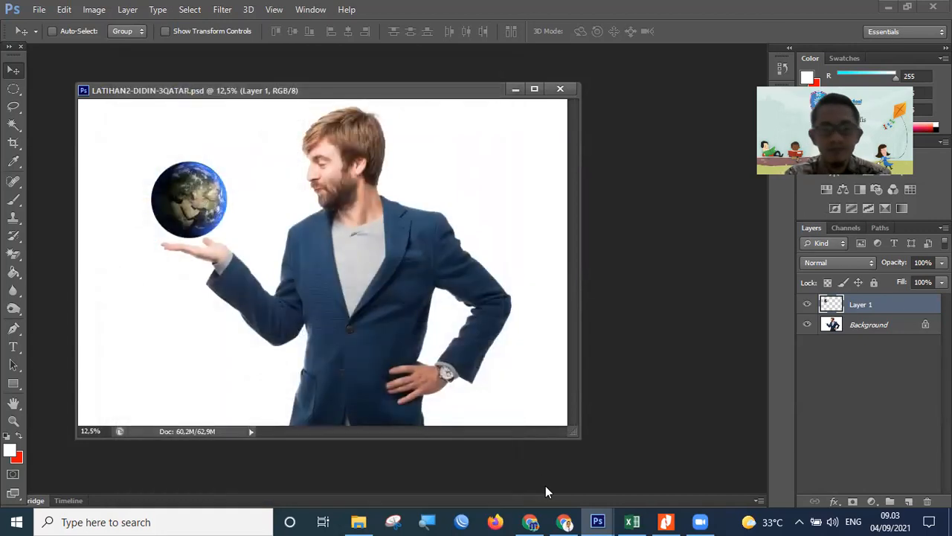
Step: Check the LATIHAN2 attachments in the student's Chrome window, and return through the teacher's window to the PSD in Photoshop
click(530, 521)
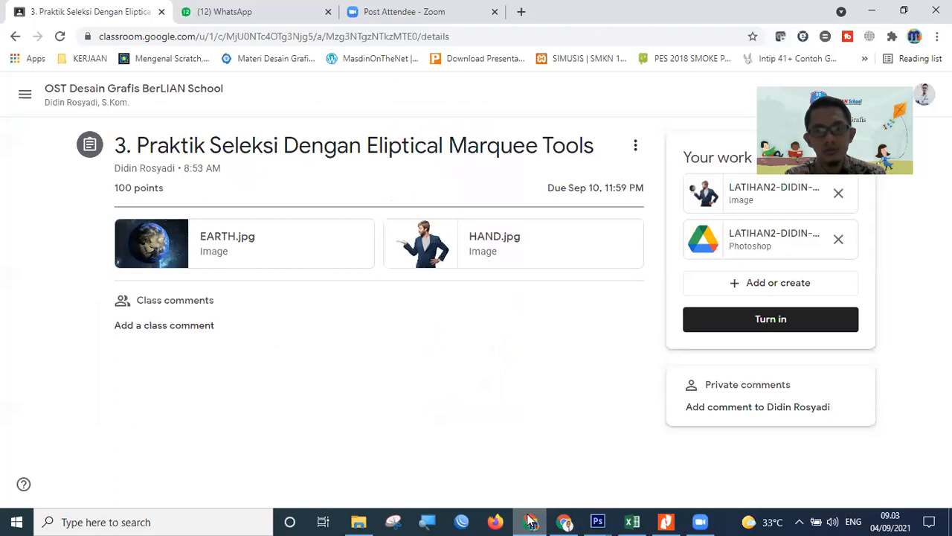
click(564, 521)
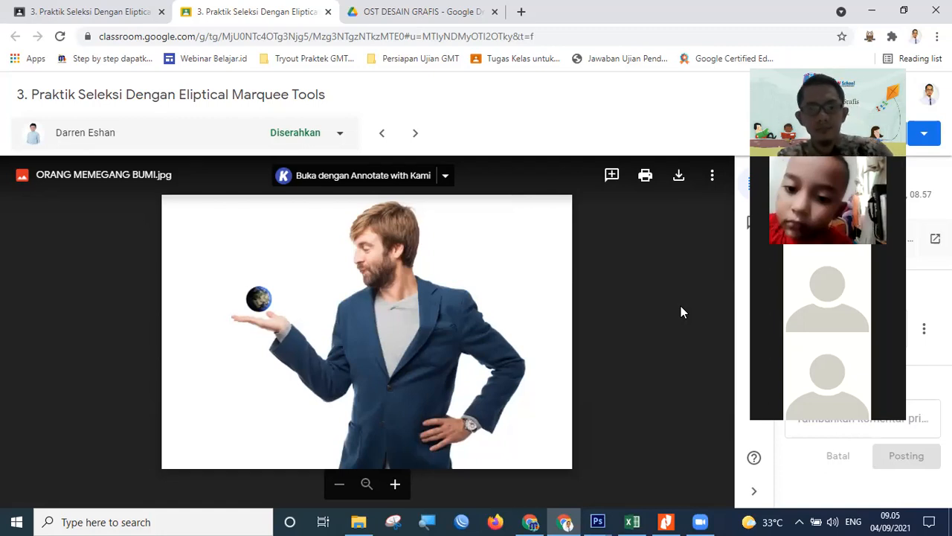
click(598, 521)
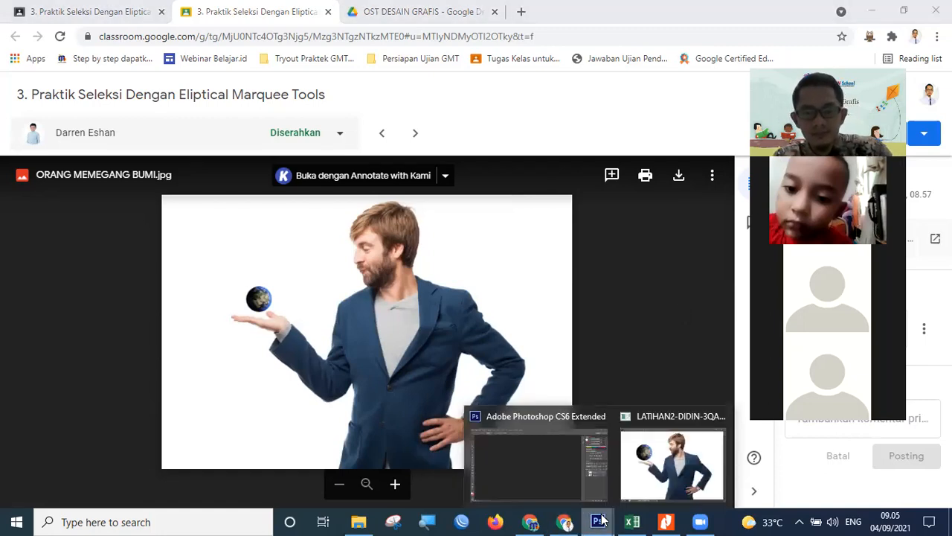
click(650, 485)
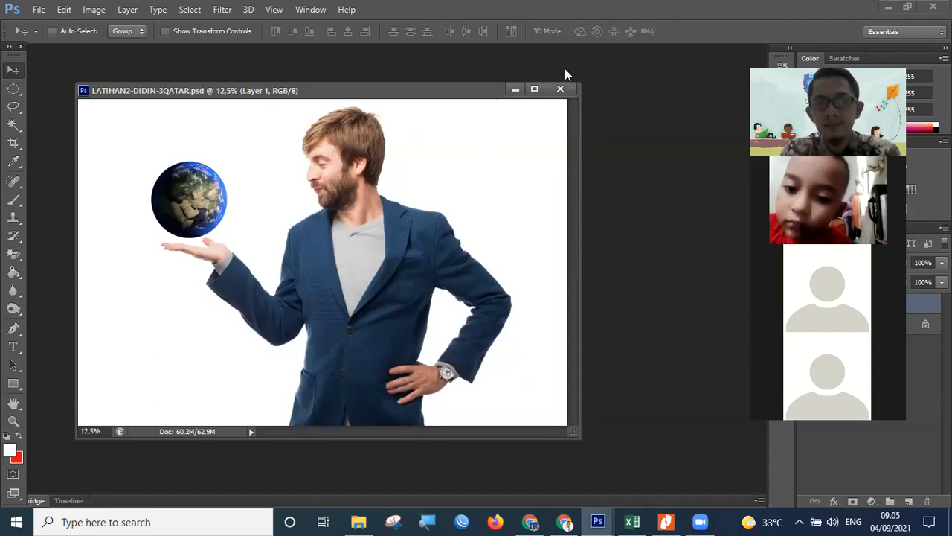
Step: Return to the teacher's Chrome window, close the opened submission, and review all turned-in student work for assignment 3
click(564, 522)
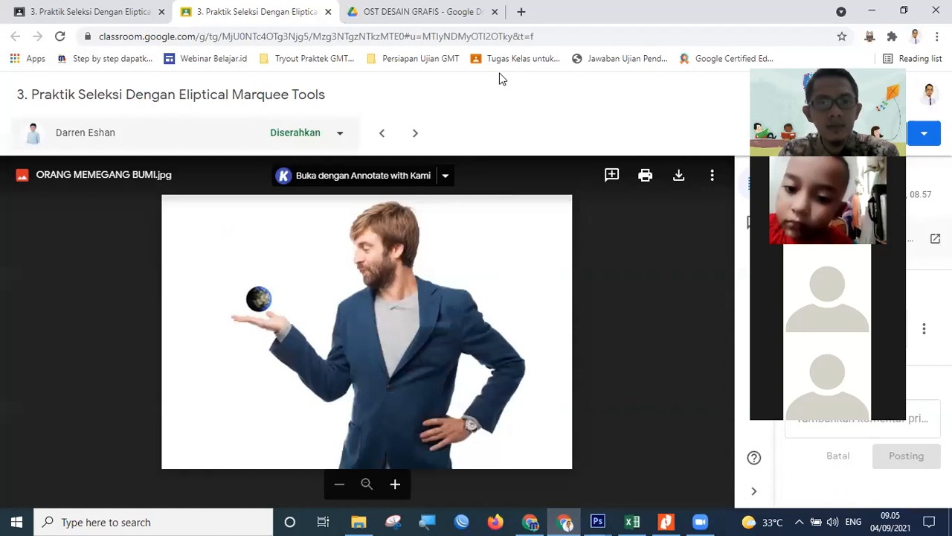
click(328, 11)
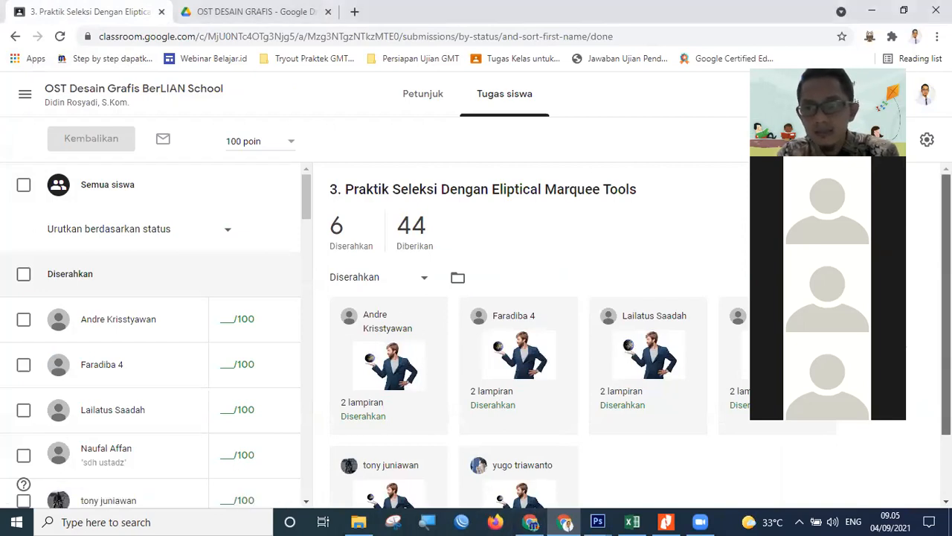
scroll(640, 334, down, 2)
scroll(640, 335, up, 1)
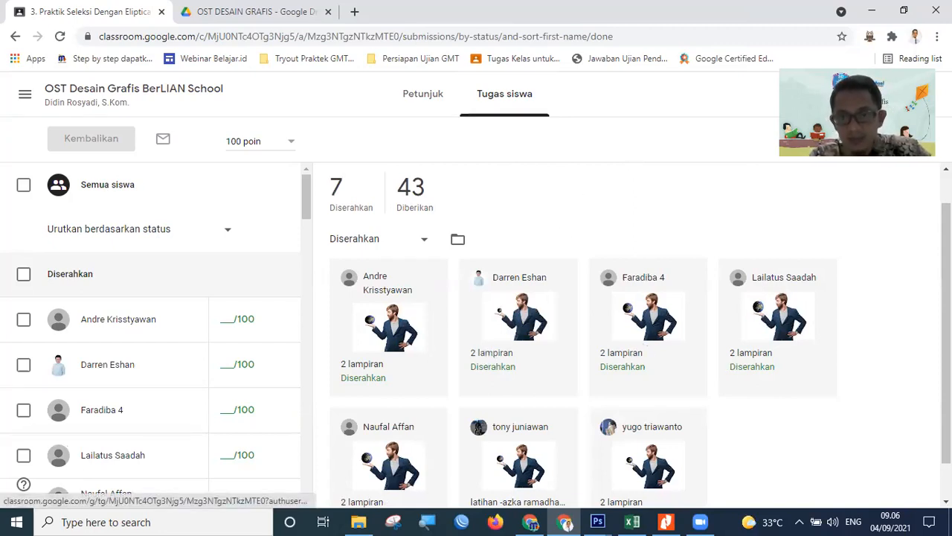
scroll(640, 335, down, 1)
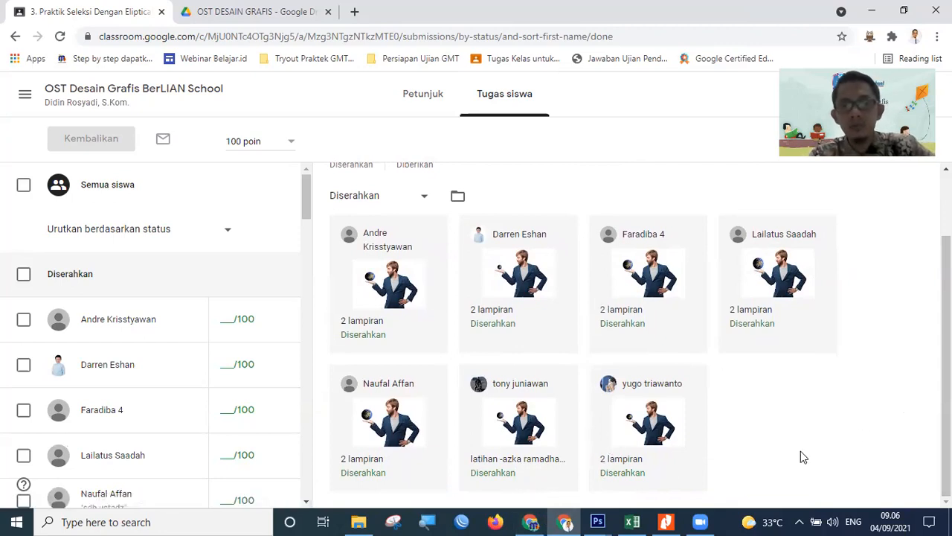
Step: In the student's Chrome window, inspect the turn-in confirmation for the LATIHAN2 JPEG and PSD, and cancel without submitting
click(534, 521)
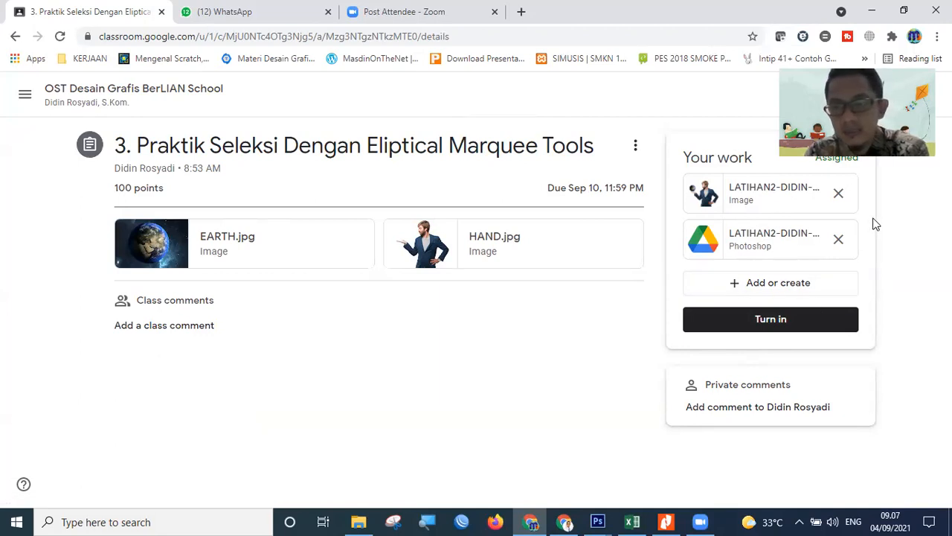
click(764, 328)
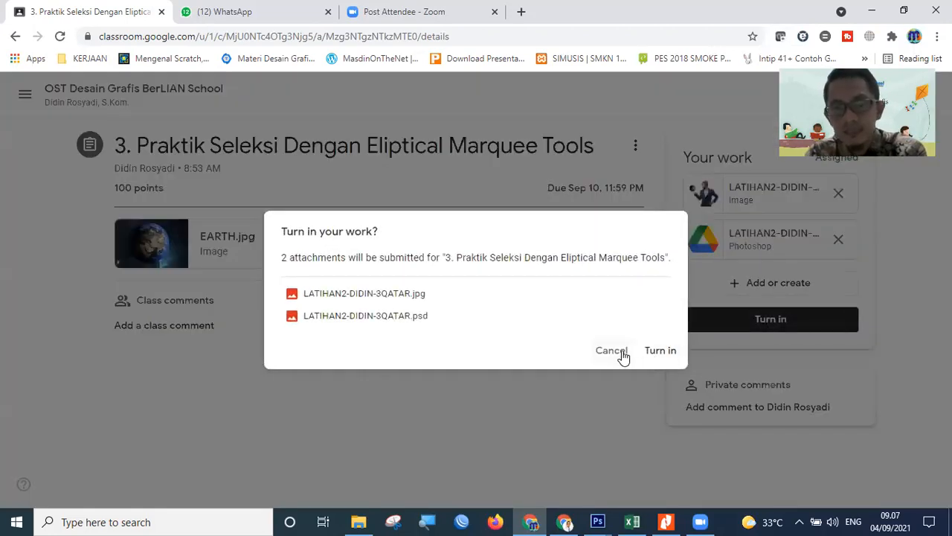
click(619, 354)
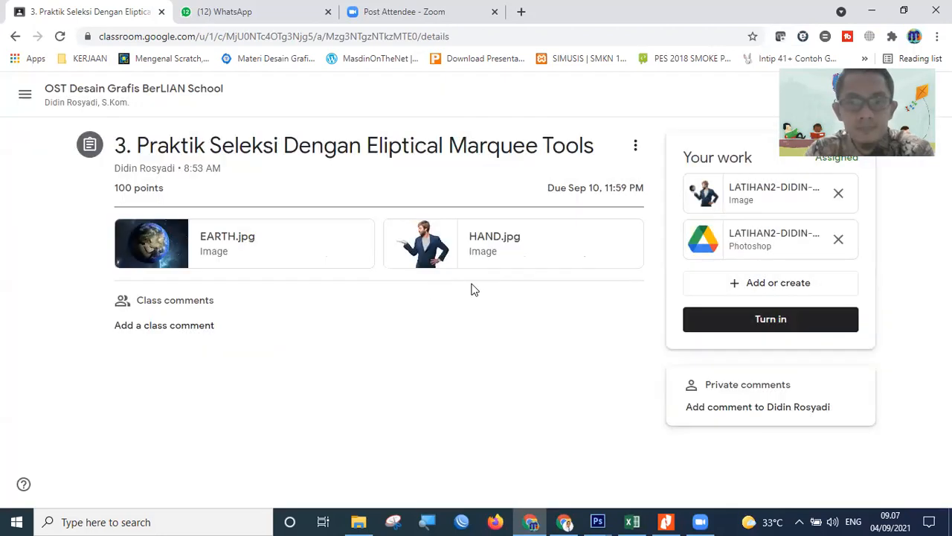